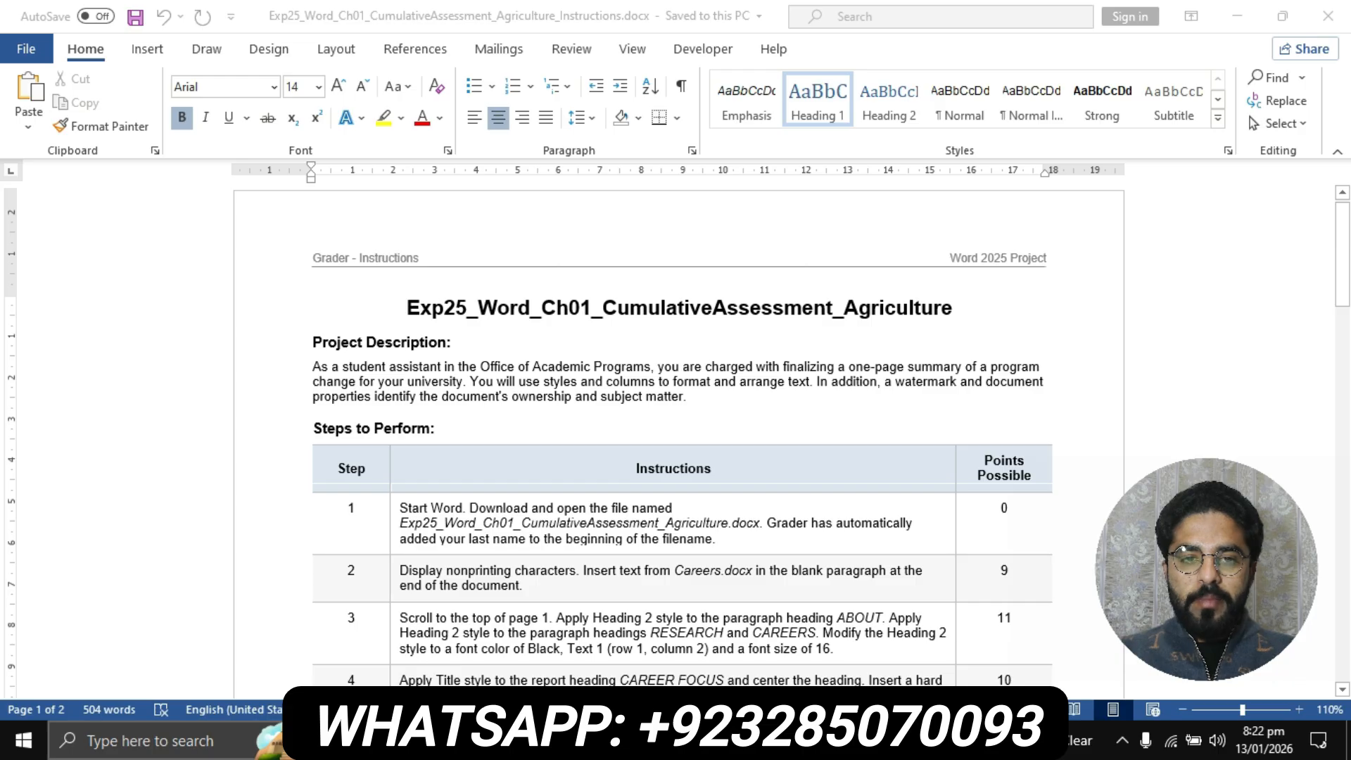
Highlight the instructions document's title, Exp25_Word_Ch01_CumulativeAssessment_Agriculture, in yellow
scroll(679, 433, "down", 20)
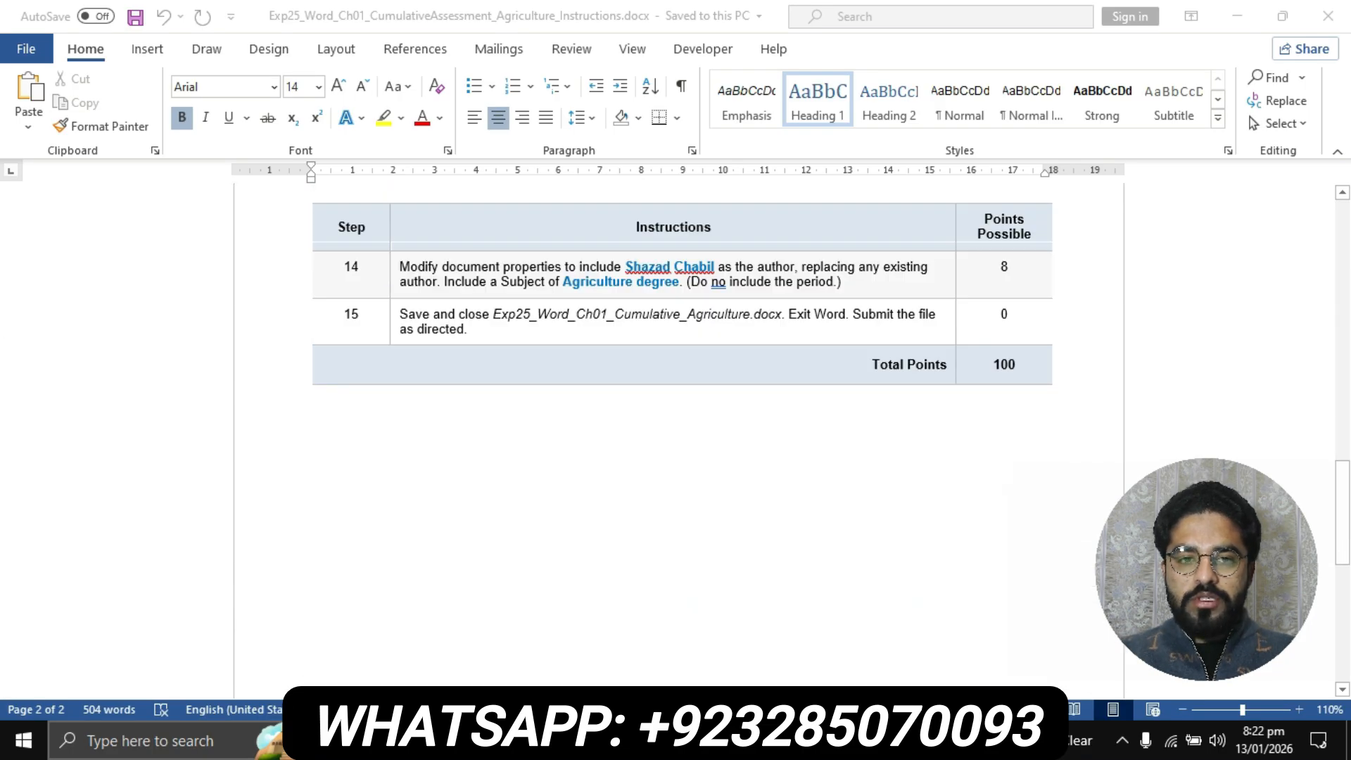
scroll(679, 433, "up", 15)
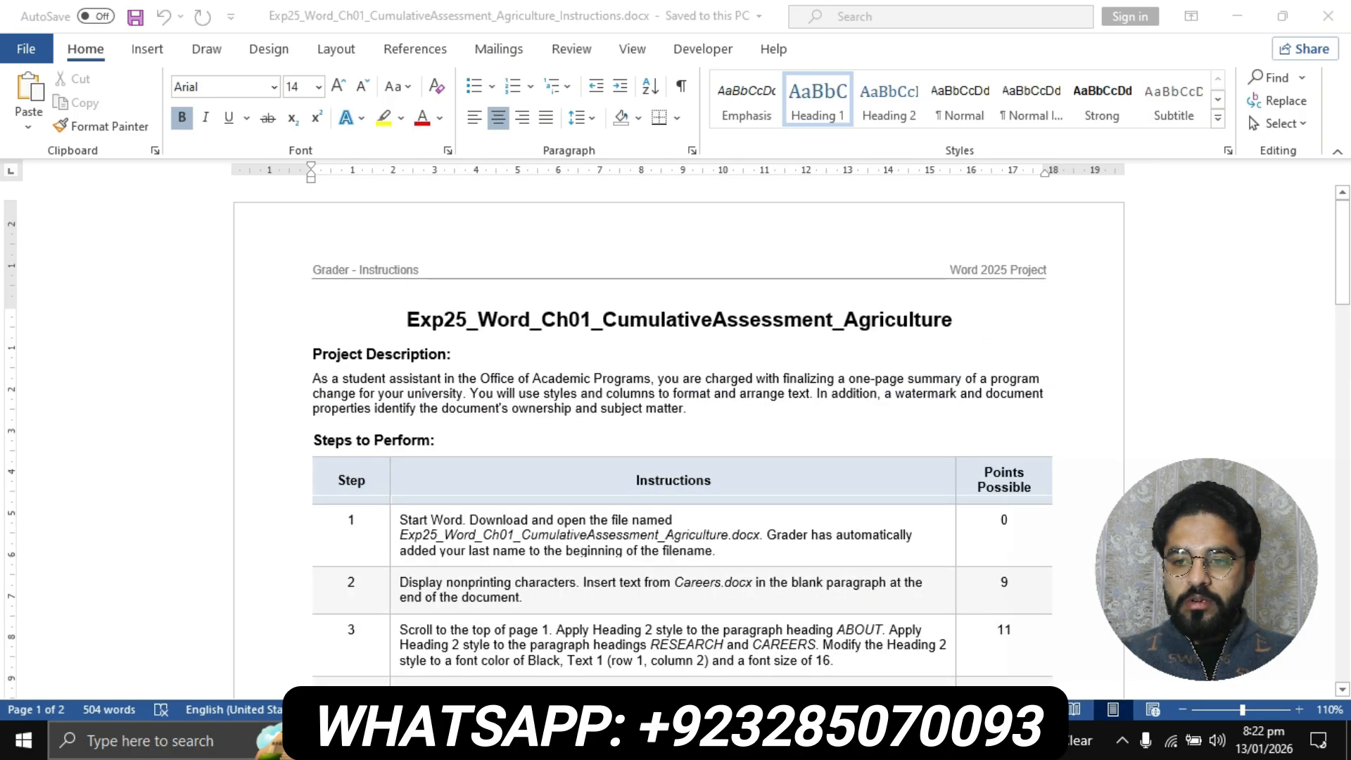
scroll(679, 433, "up", 2, "ctrl")
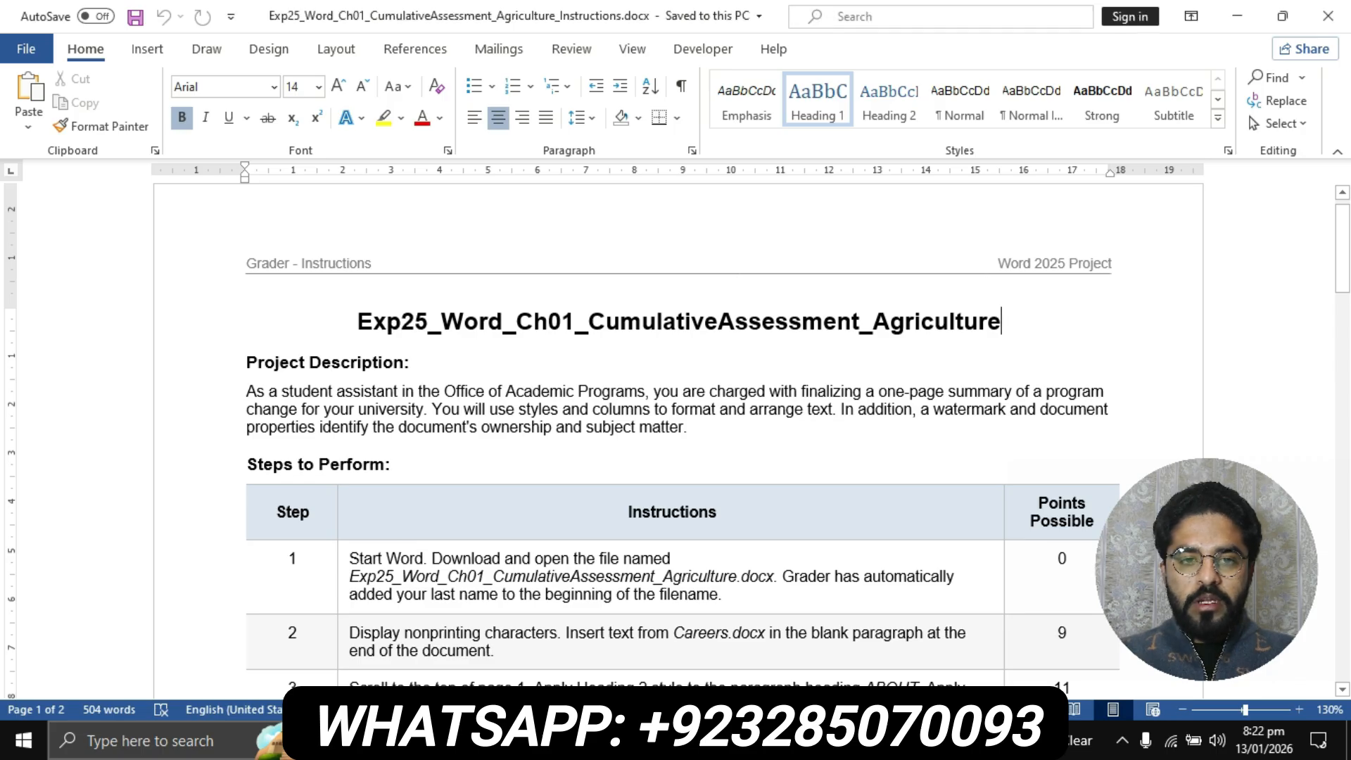
left_click_drag(357, 322, 1007, 322)
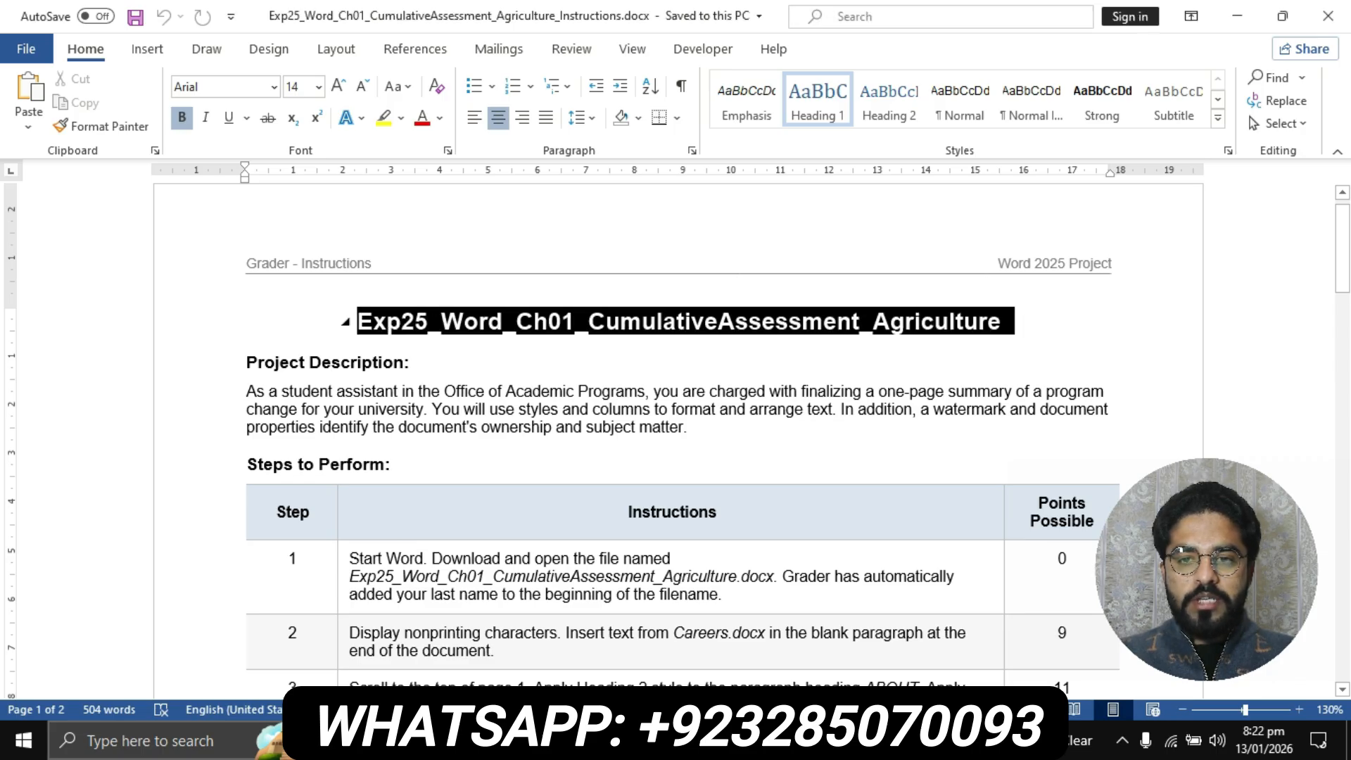
left_click(384, 118)
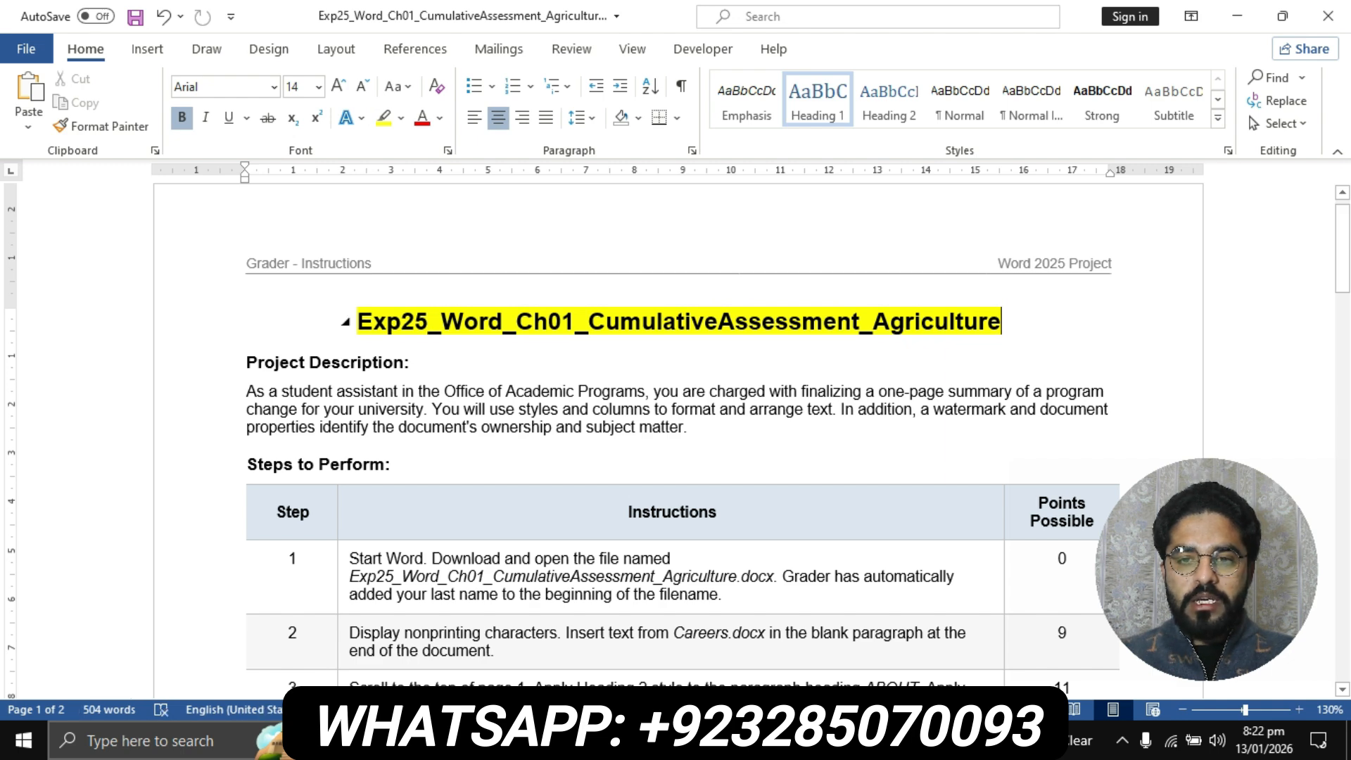
Highlight the Project Description heading and its paragraph in yellow
scroll(676, 437, "down", 1)
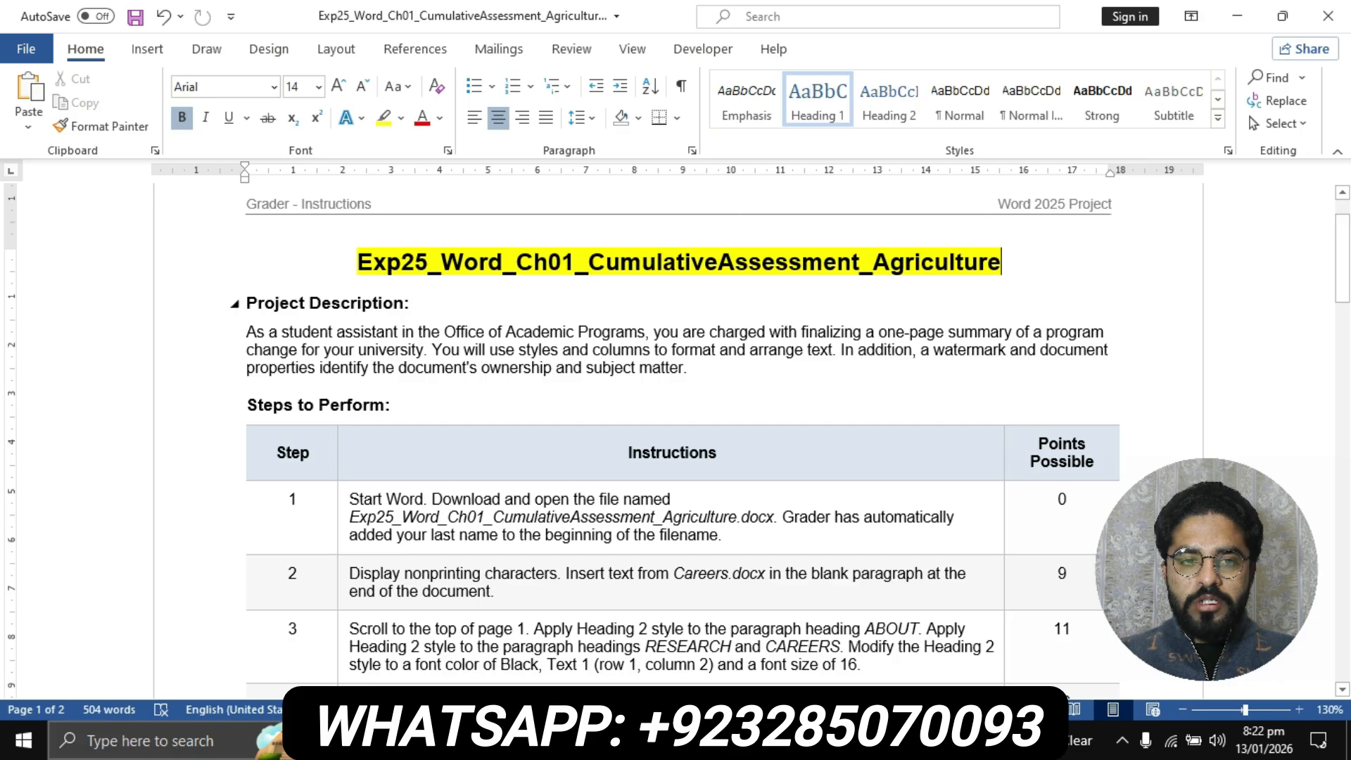
left_click_drag(243, 303, 693, 368)
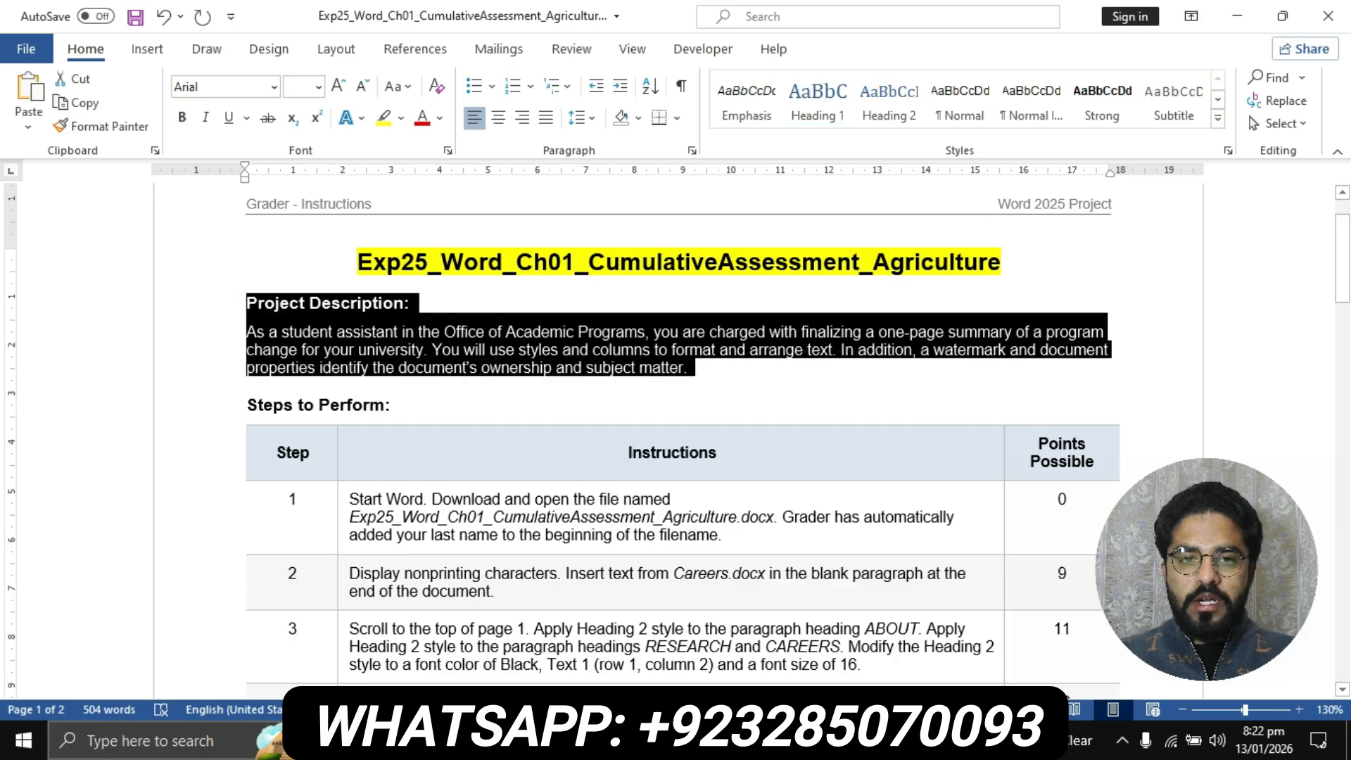
left_click(383, 117)
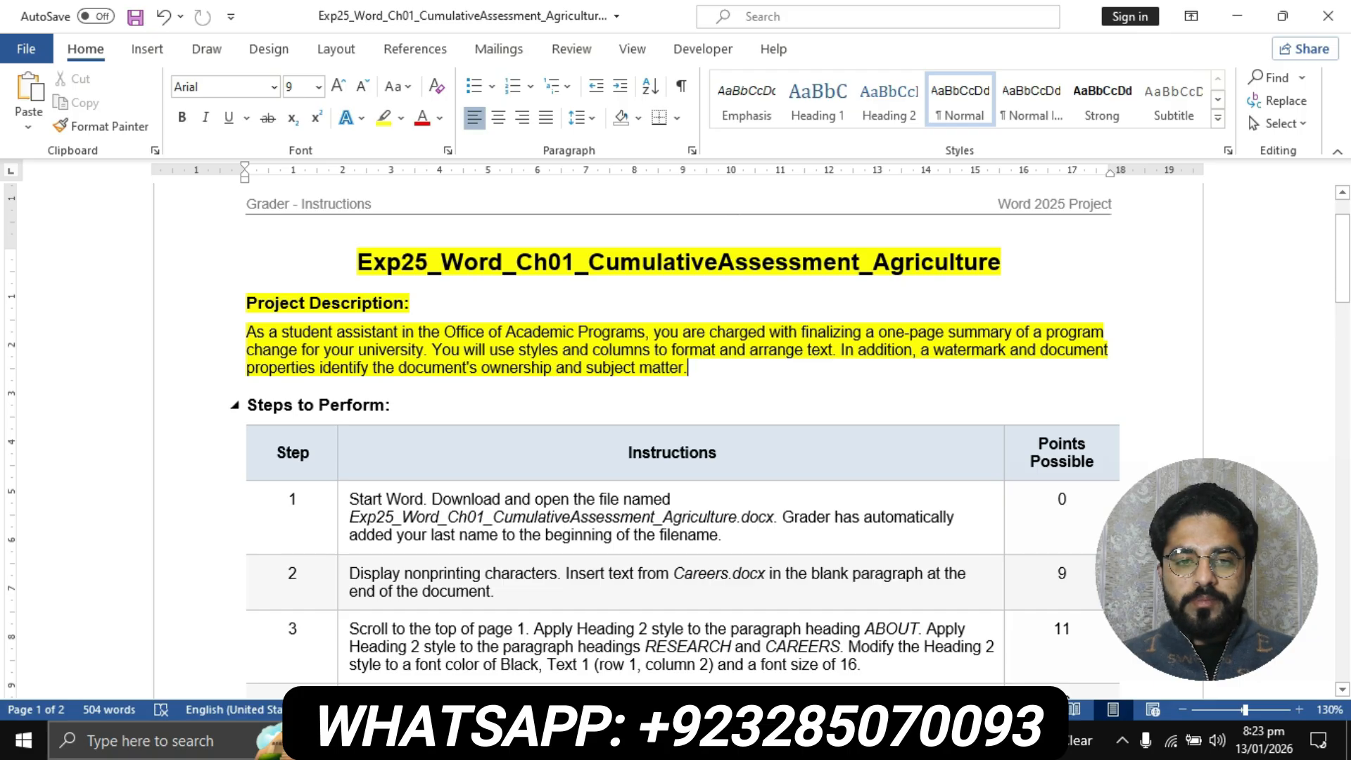
Highlight the step 1 instruction text in the Steps to Perform table in yellow
scroll(676, 435, "down", 1)
scroll(675, 435, "down", 3)
scroll(676, 435, "down", 2)
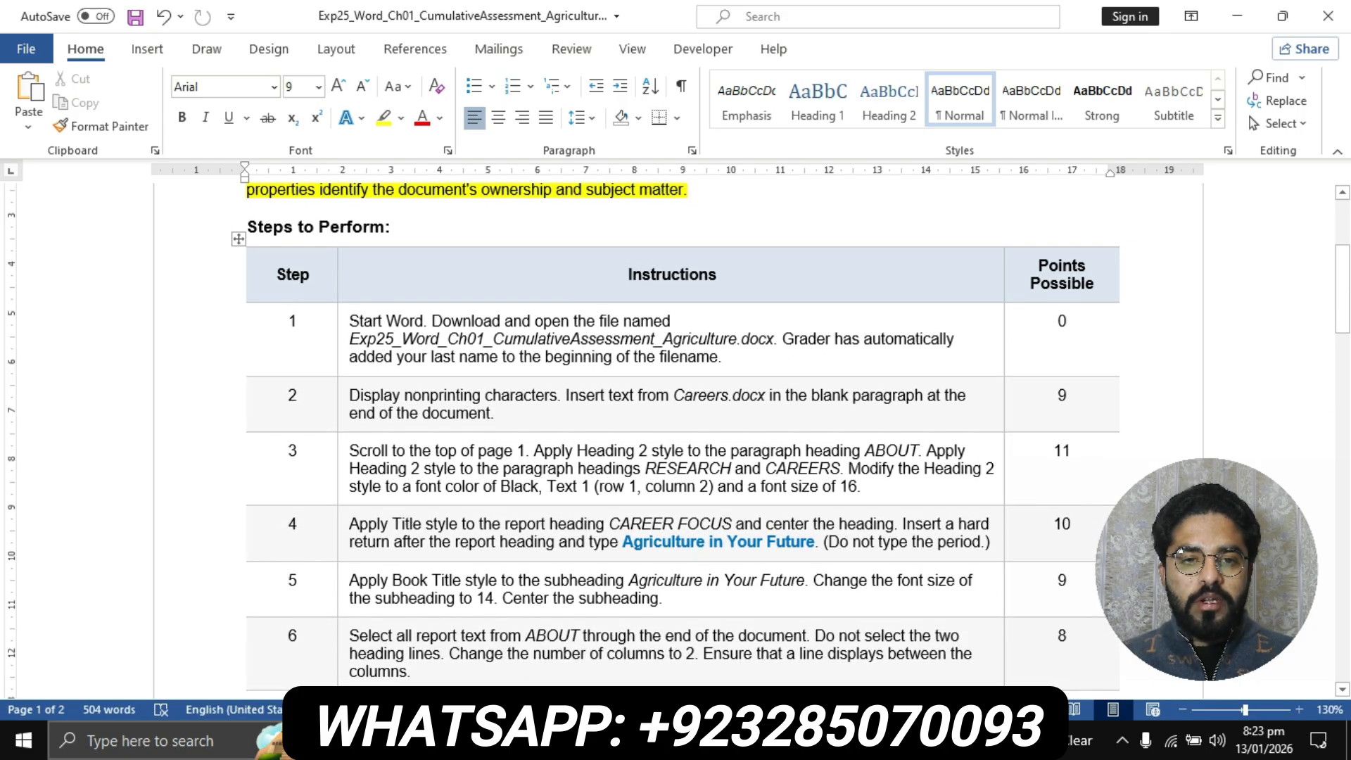
left_click(343, 332)
left_click(383, 118)
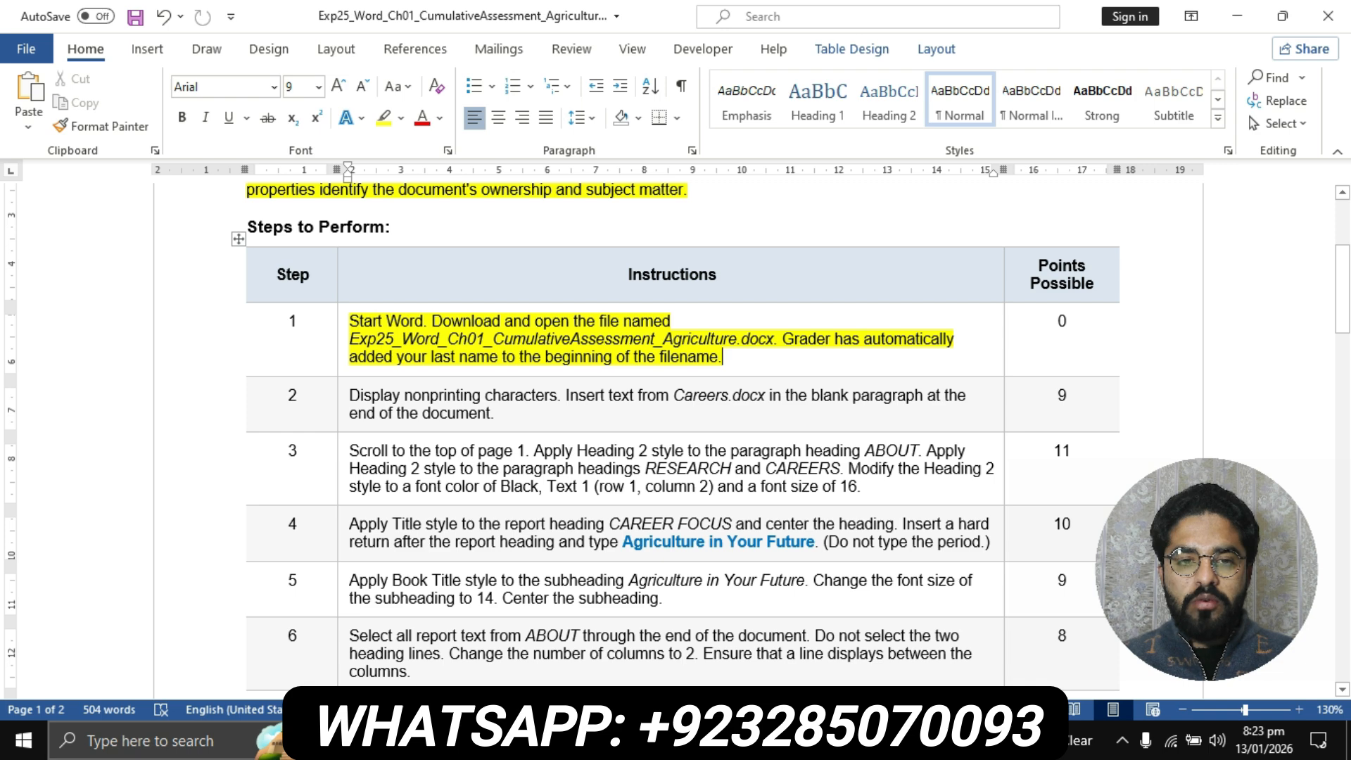
Make the file name Exp25_Word_Ch01_CumulativeAssessment_Agriculture.docx in the step 1 instruction bold
left_click_drag(349, 339, 782, 339)
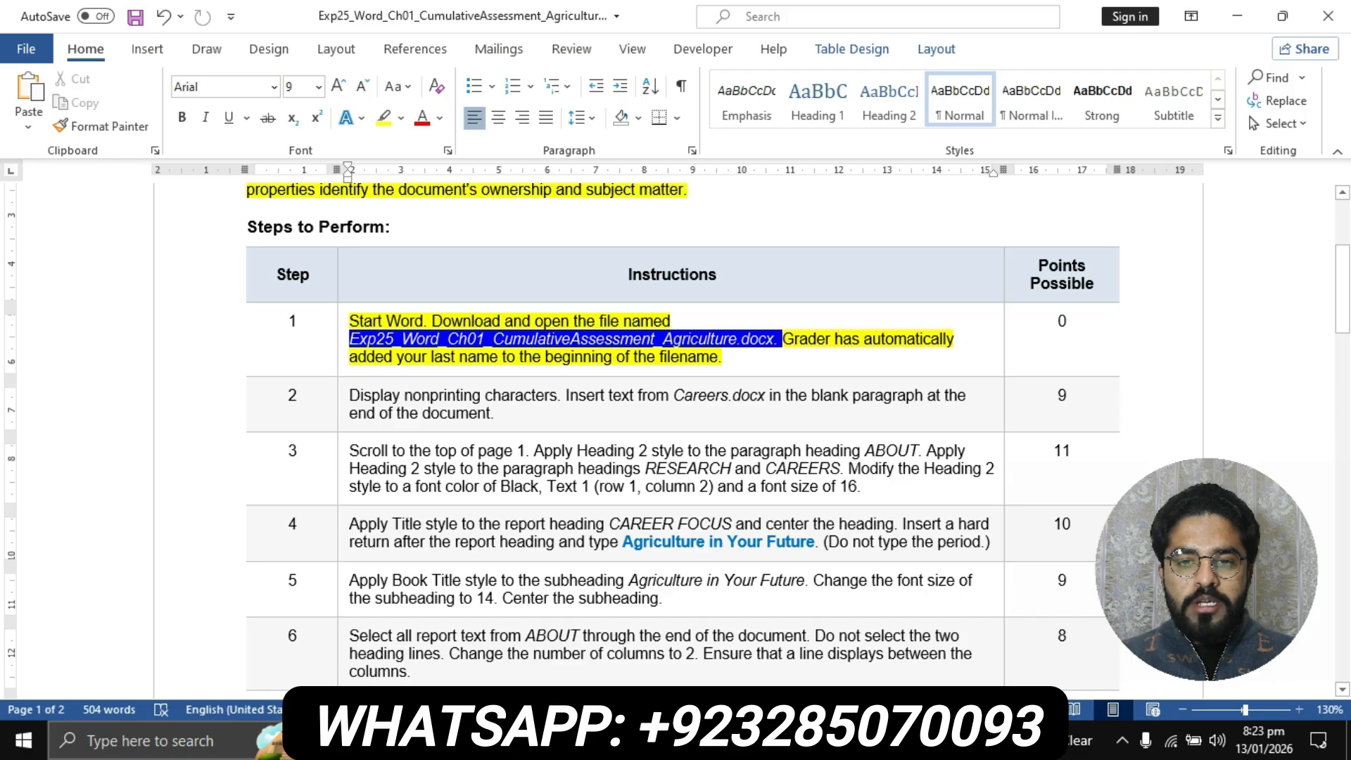
key("ctrl+b")
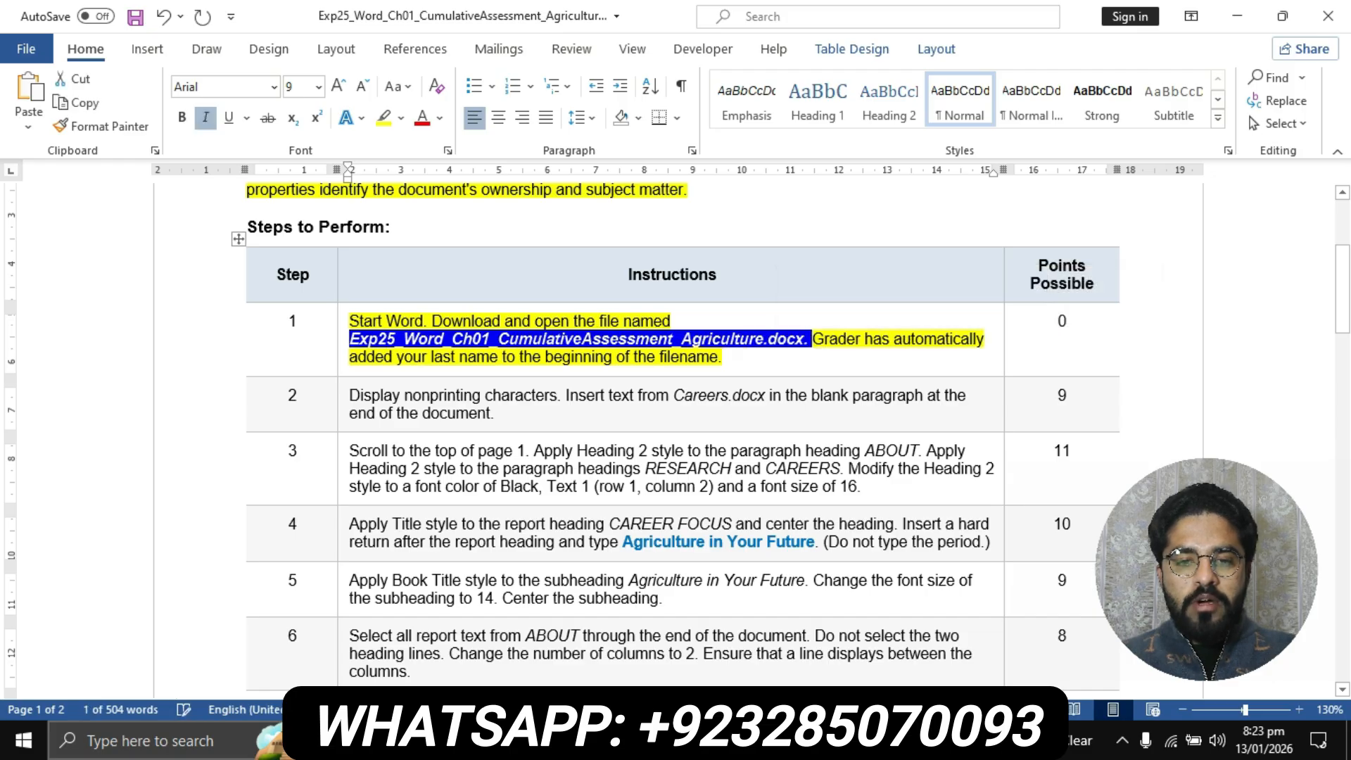
left_click(718, 357)
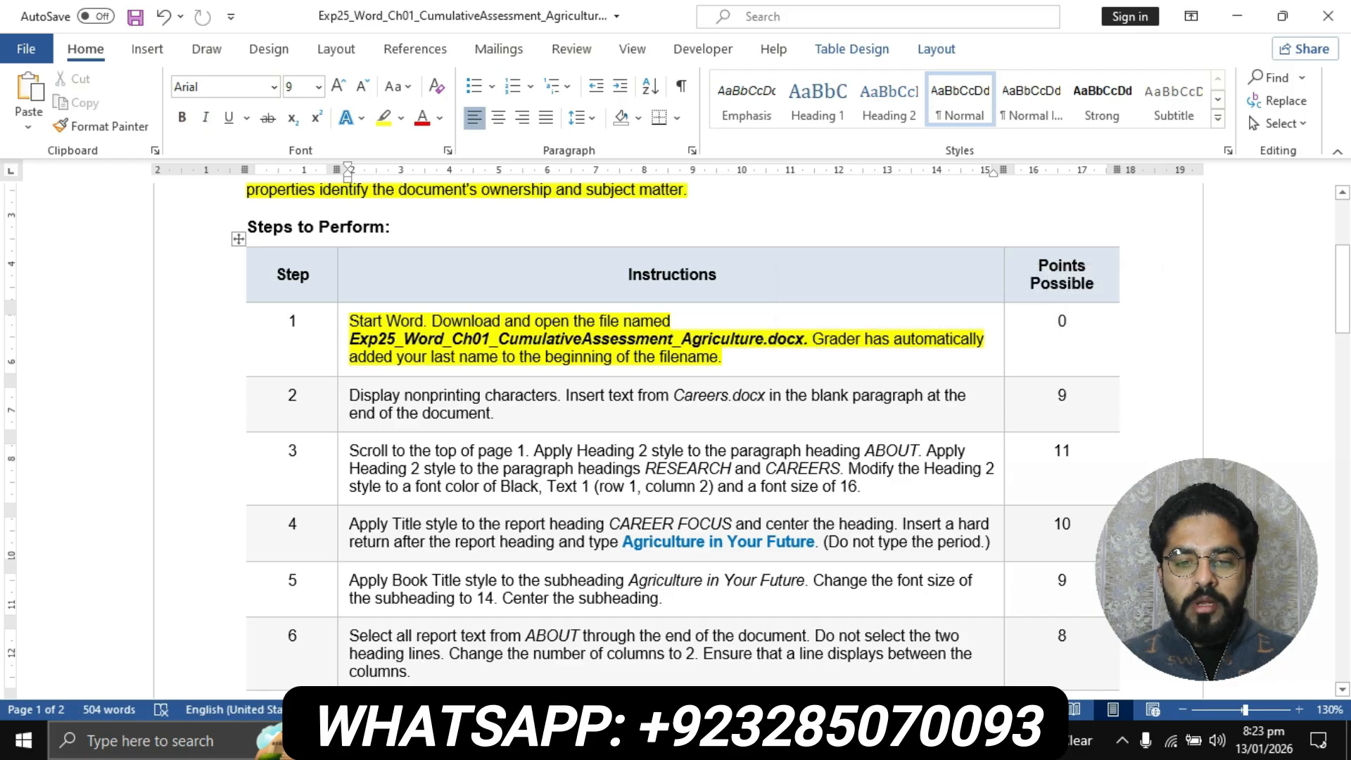
View the student's Agriculture report document and return to the instructions document
left_click(599, 740)
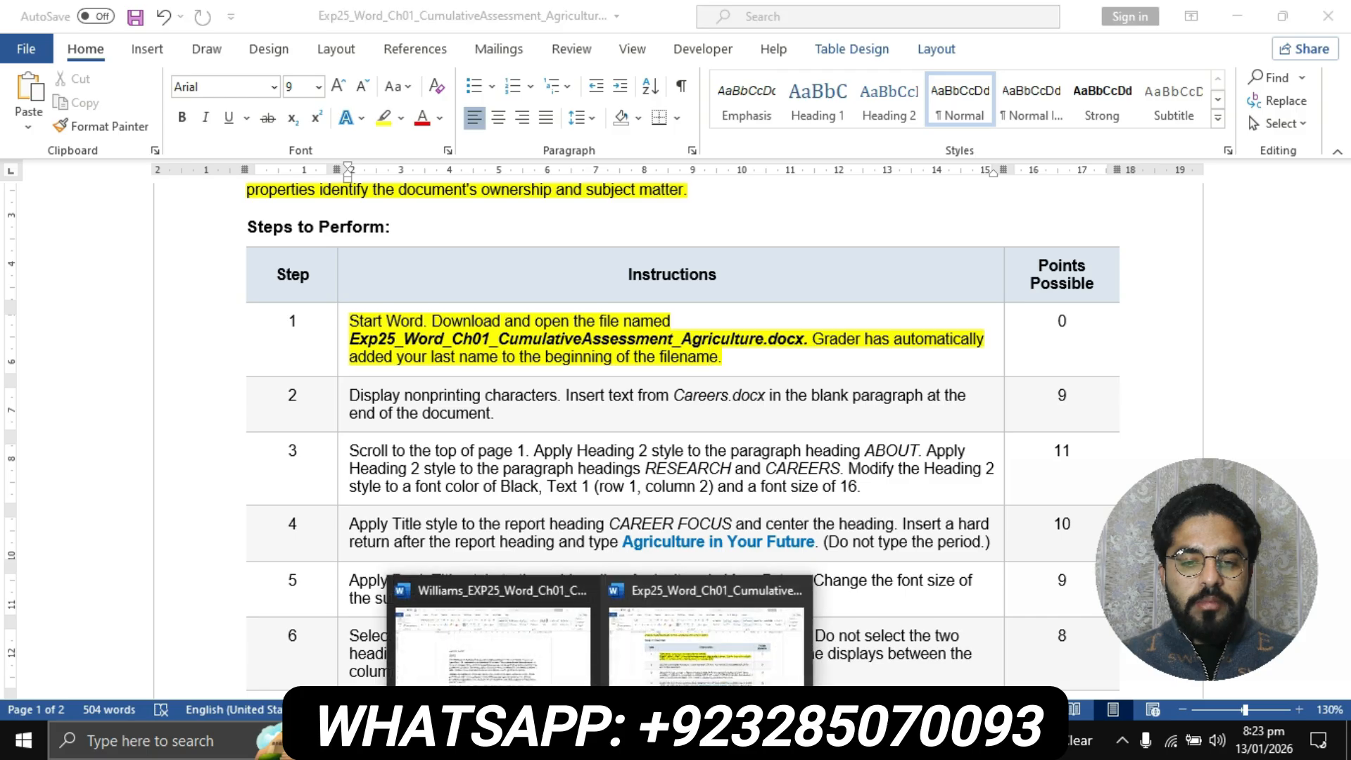
left_click(494, 637)
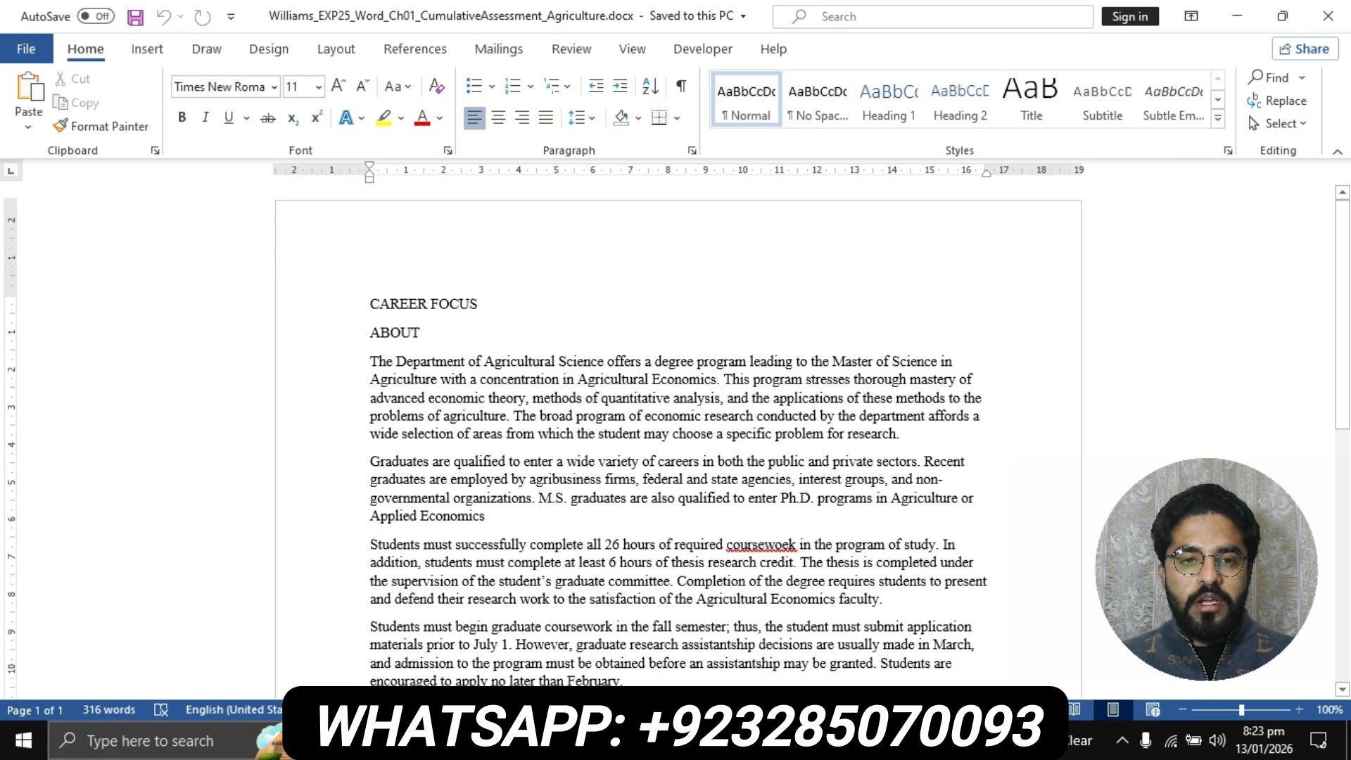
left_click(598, 741)
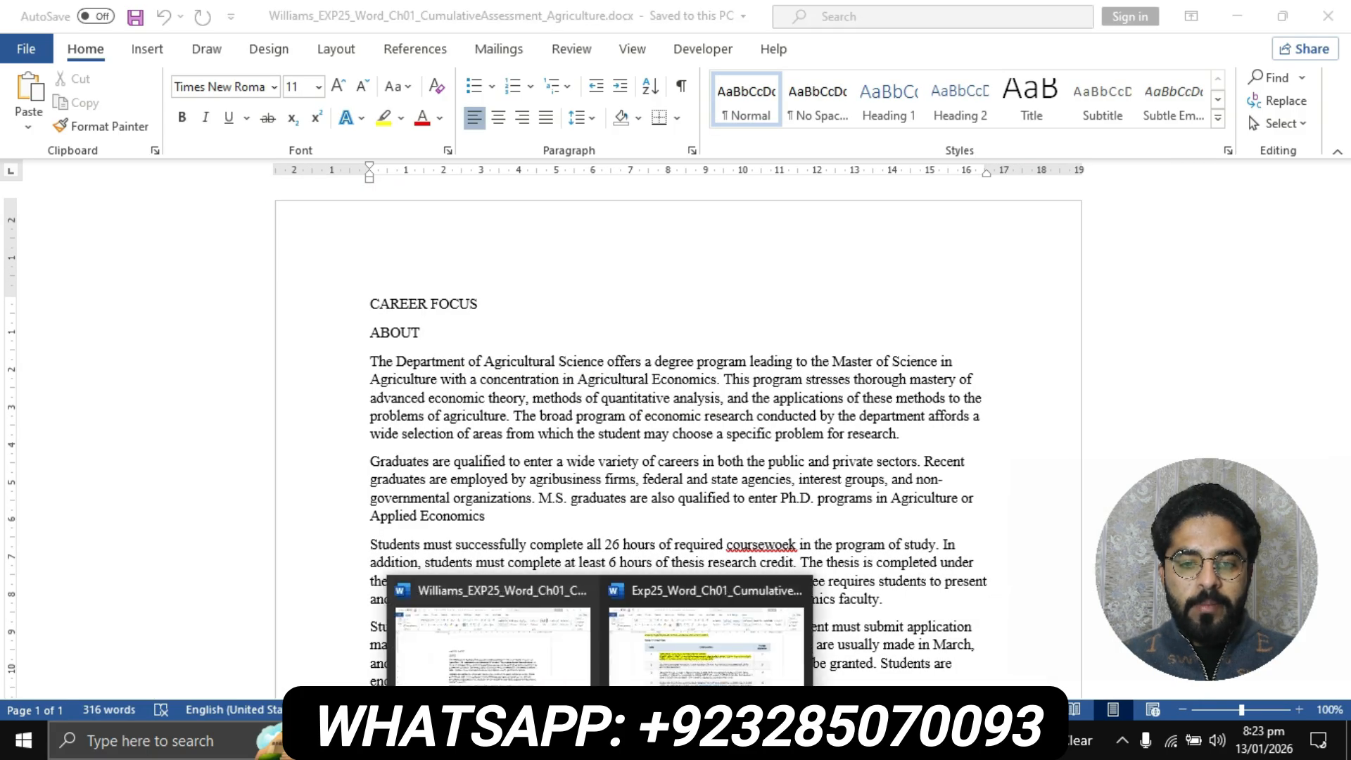
left_click(661, 640)
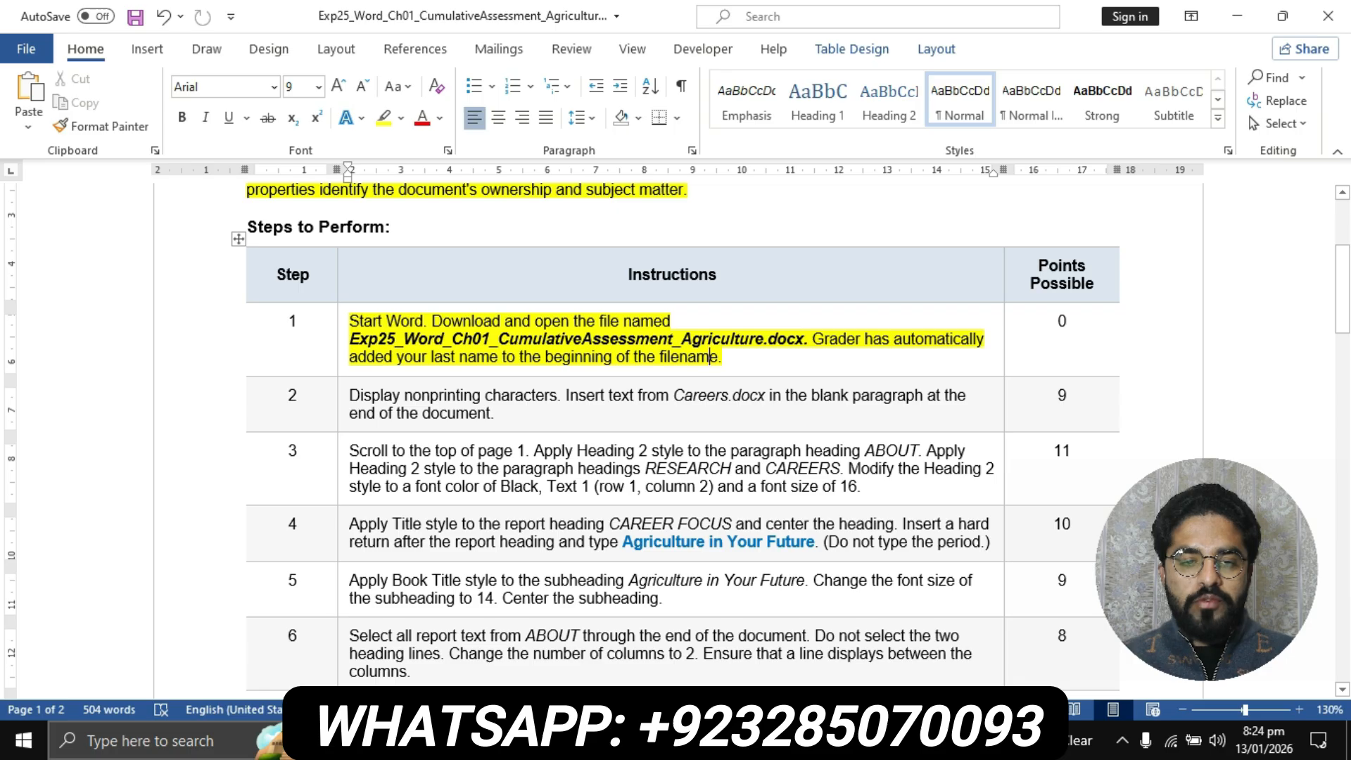
Highlight the step 2 instruction text in the Steps to Perform table in yellow
scroll(677, 440, "down", 1)
left_click(343, 338)
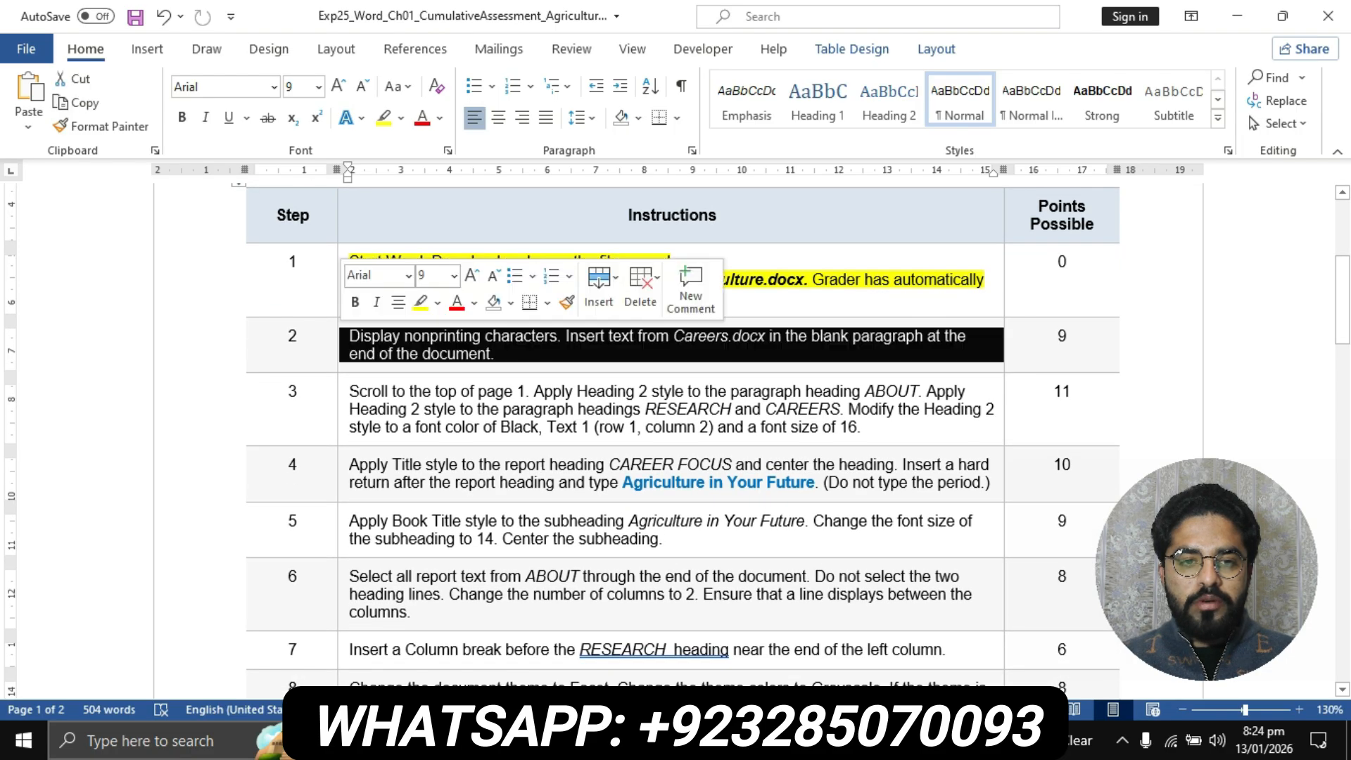
left_click(384, 118)
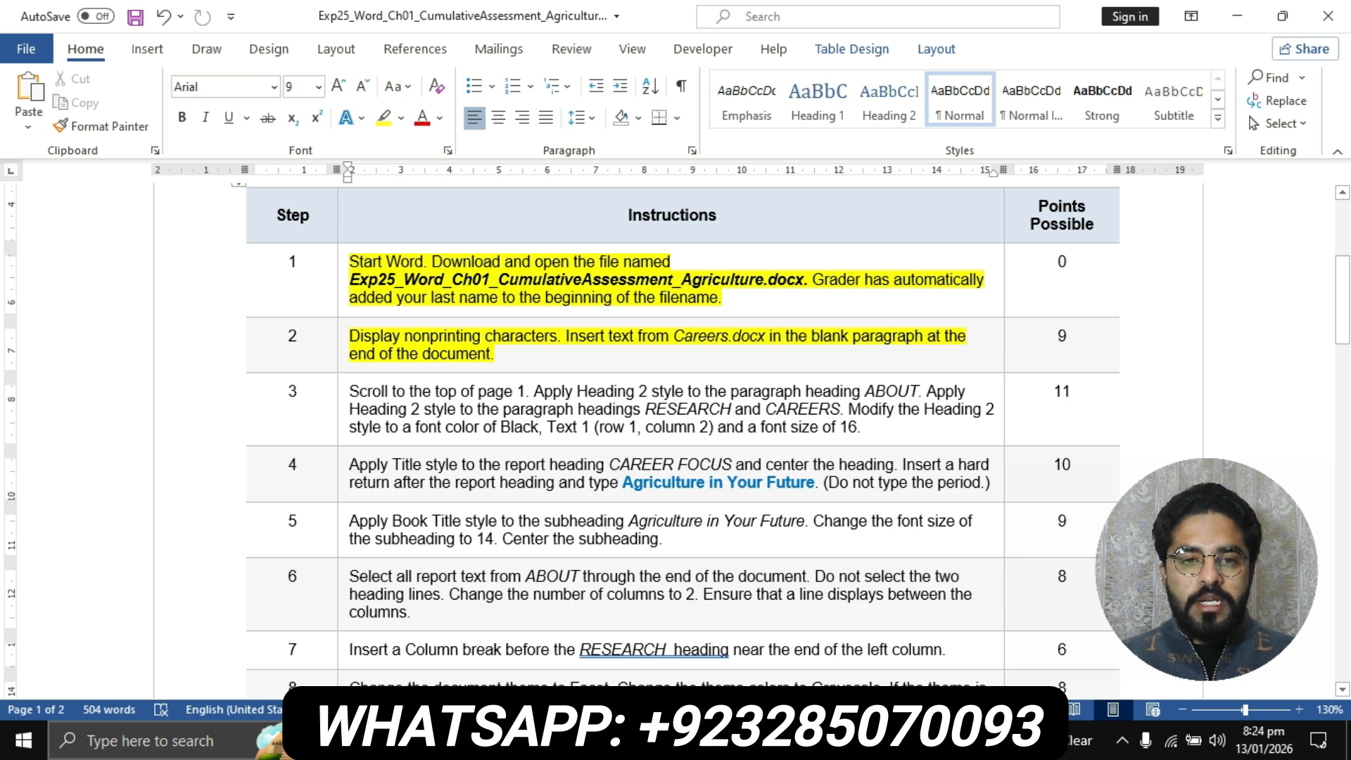
Switch to the student's Agriculture report document and display its nonprinting characters
left_click_drag(350, 337, 558, 336)
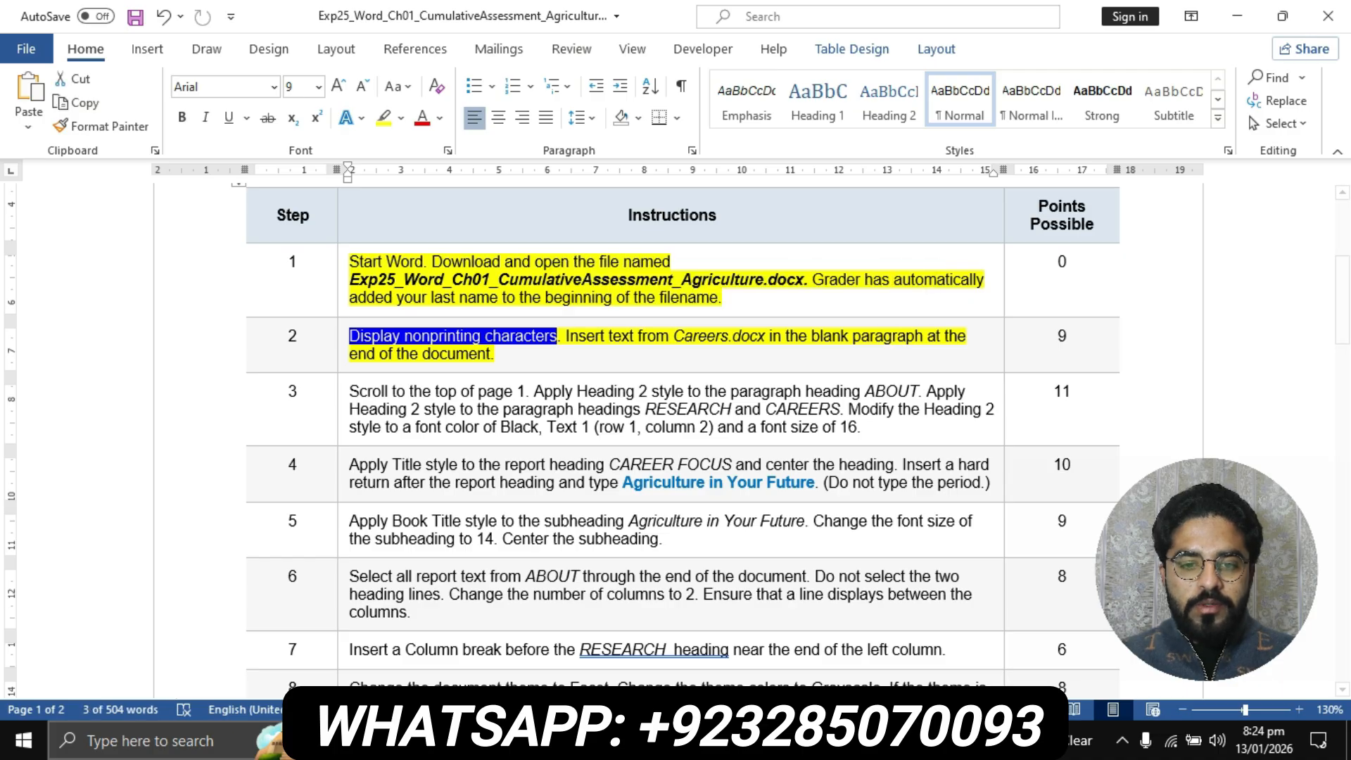
left_click(600, 742)
left_click(492, 637)
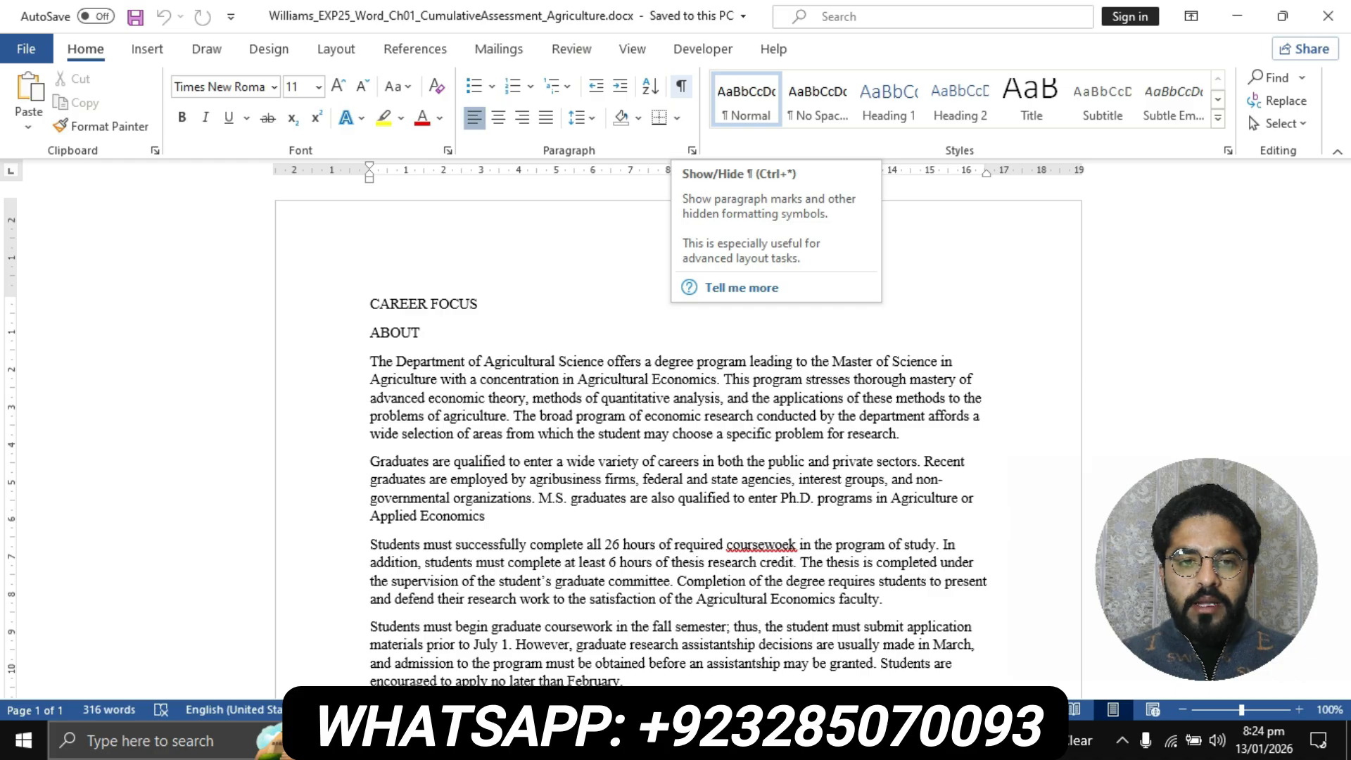
left_click(681, 86)
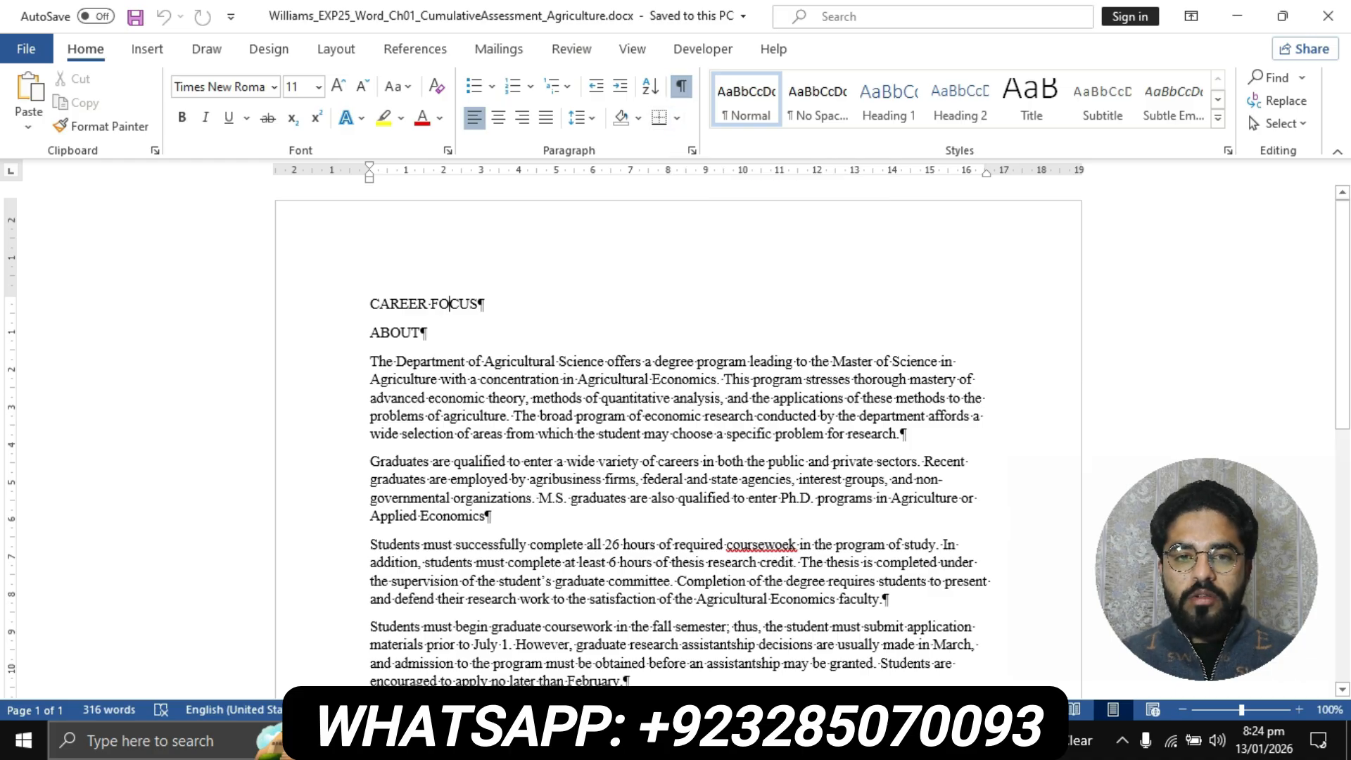
Return to the instructions document and read the step 2 sentence about inserting text from Careers.docx
mouse_move(591, 740)
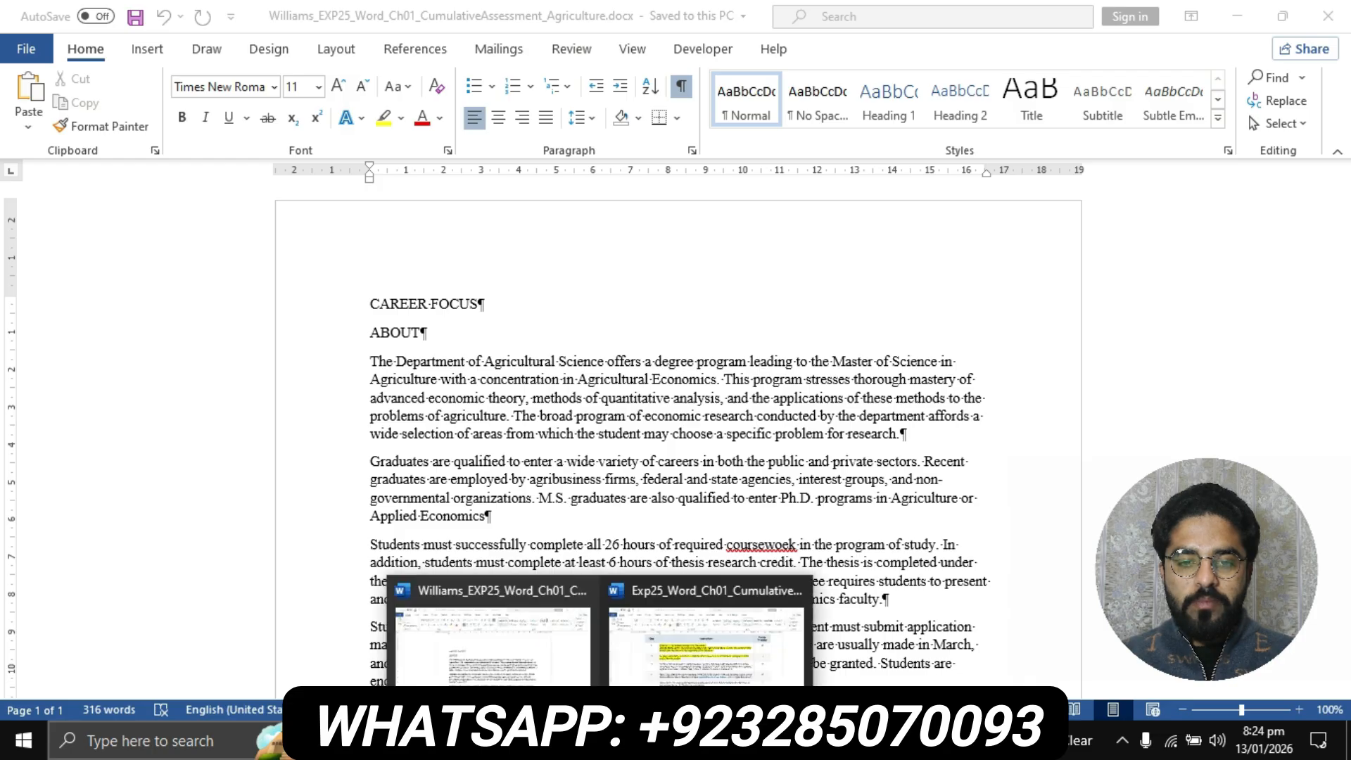
left_click(693, 626)
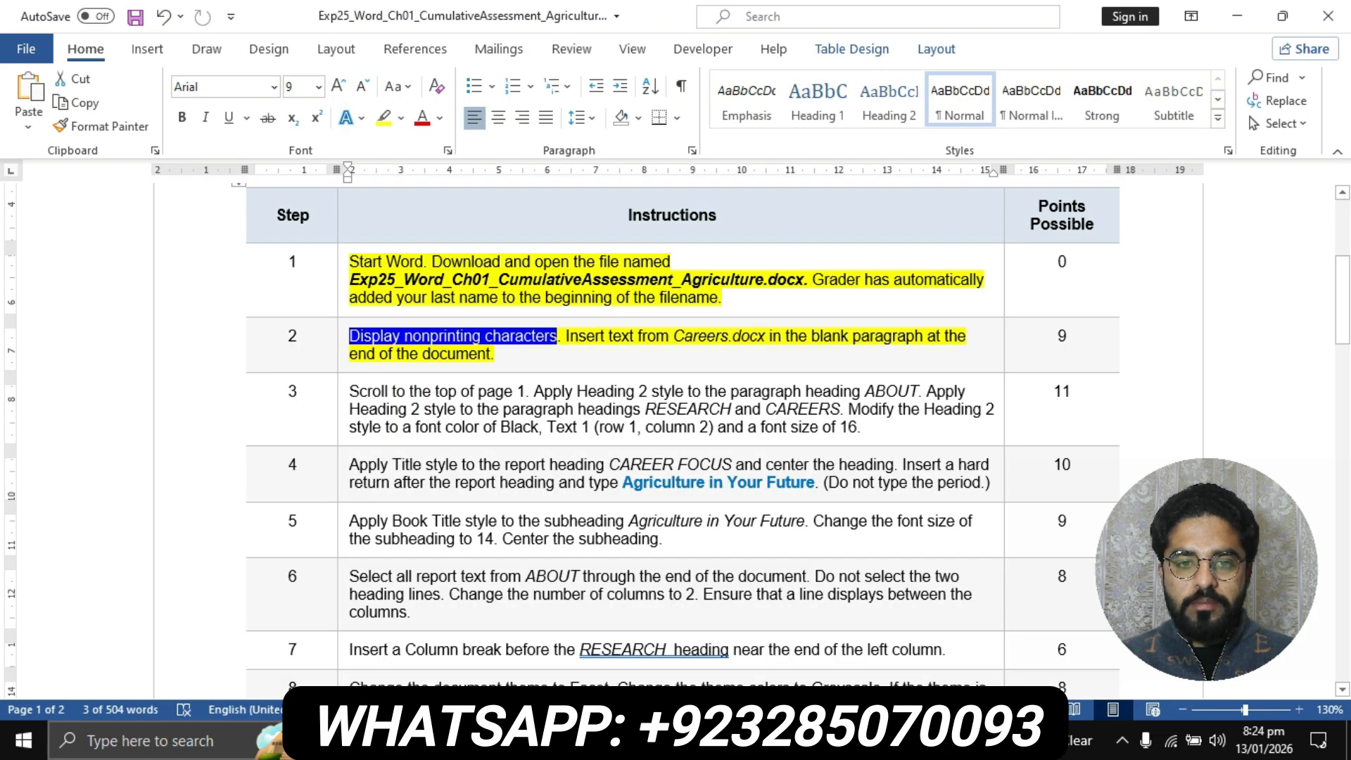
left_click_drag(566, 336, 877, 337)
left_click_drag(926, 336, 970, 336)
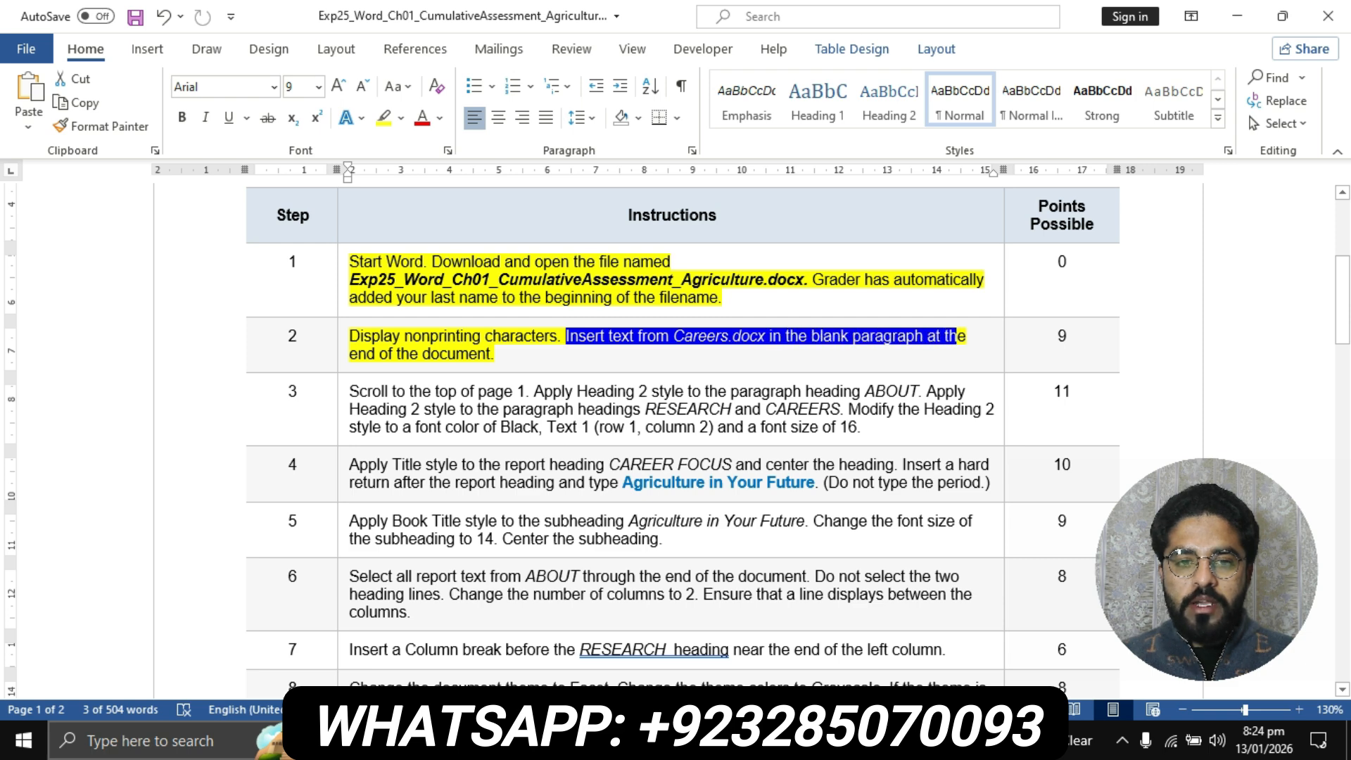
left_click(723, 336)
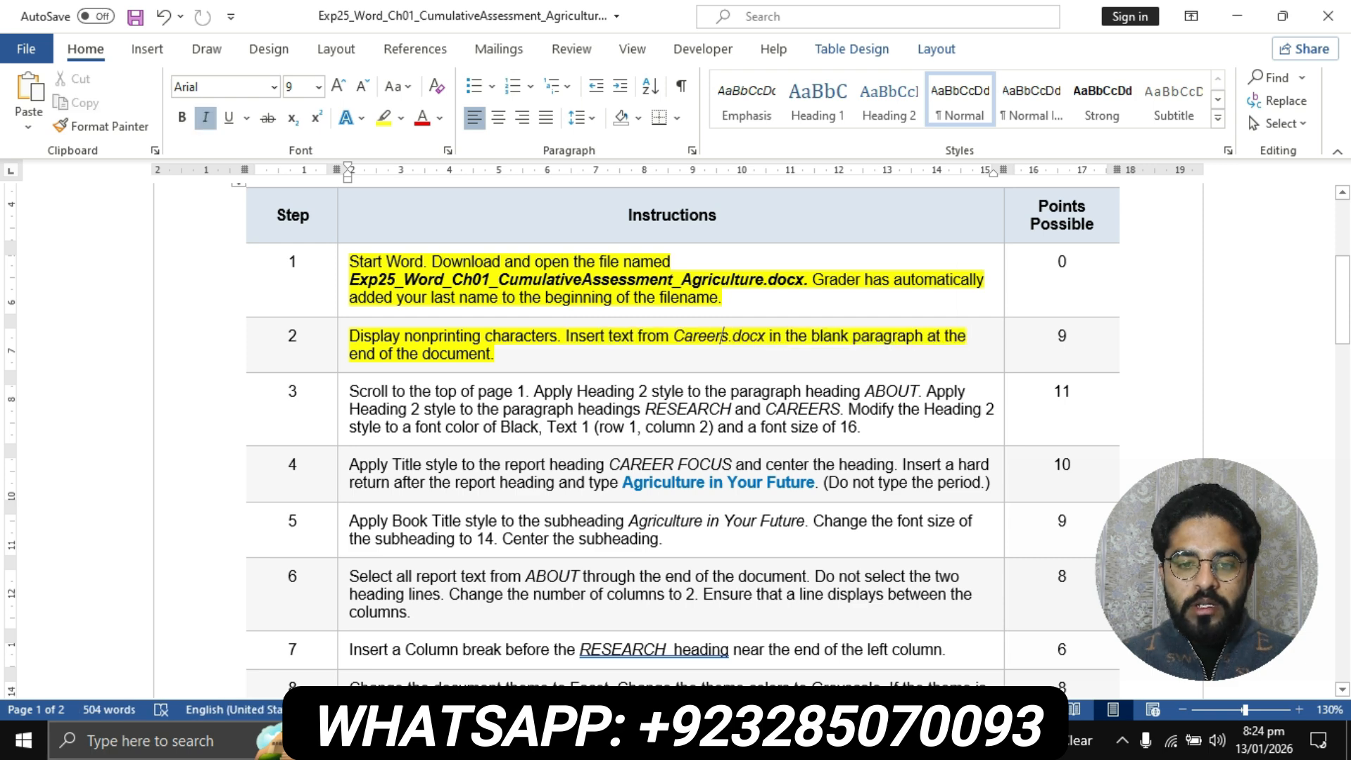
Switch to the student's Agriculture report and insert the text from Careers.docx on the Desktop into the blank paragraph at the document's end
left_click(601, 741)
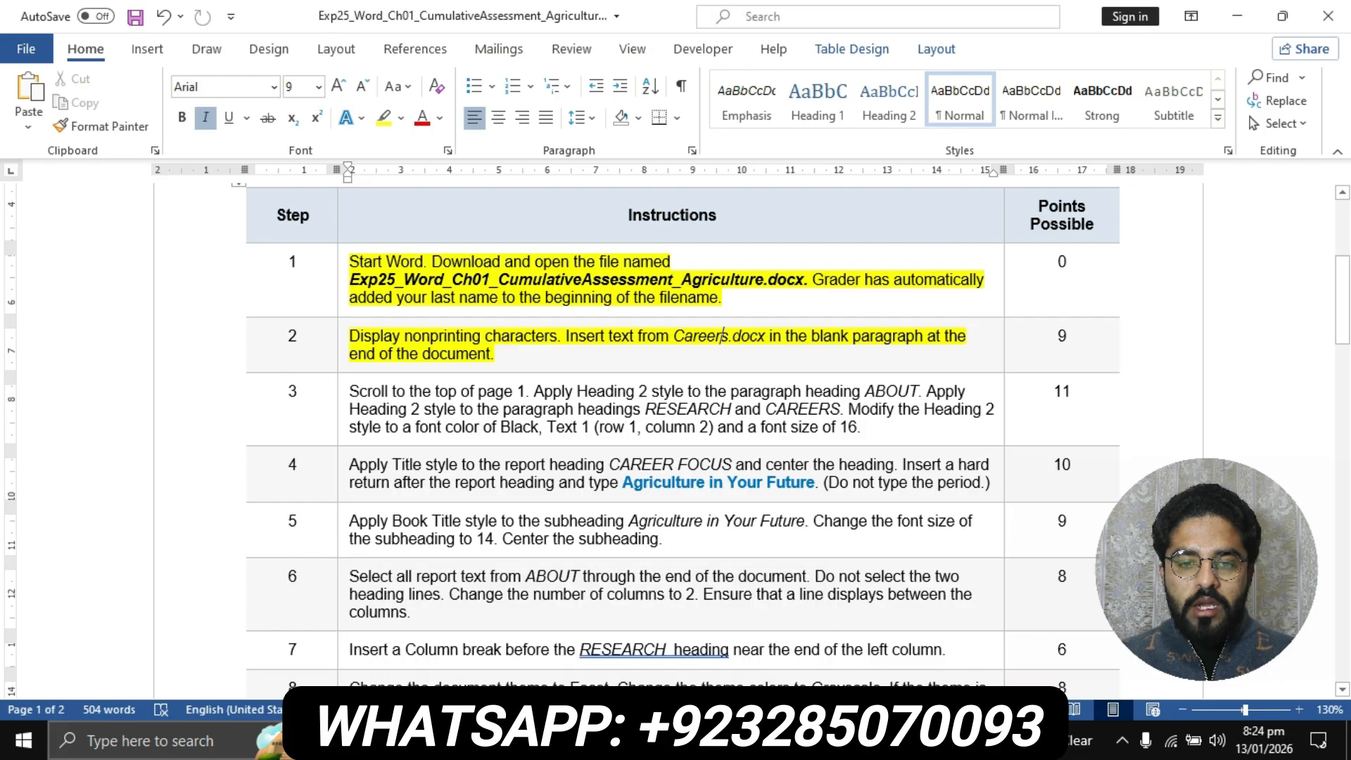
scroll(676, 437, "down", 1)
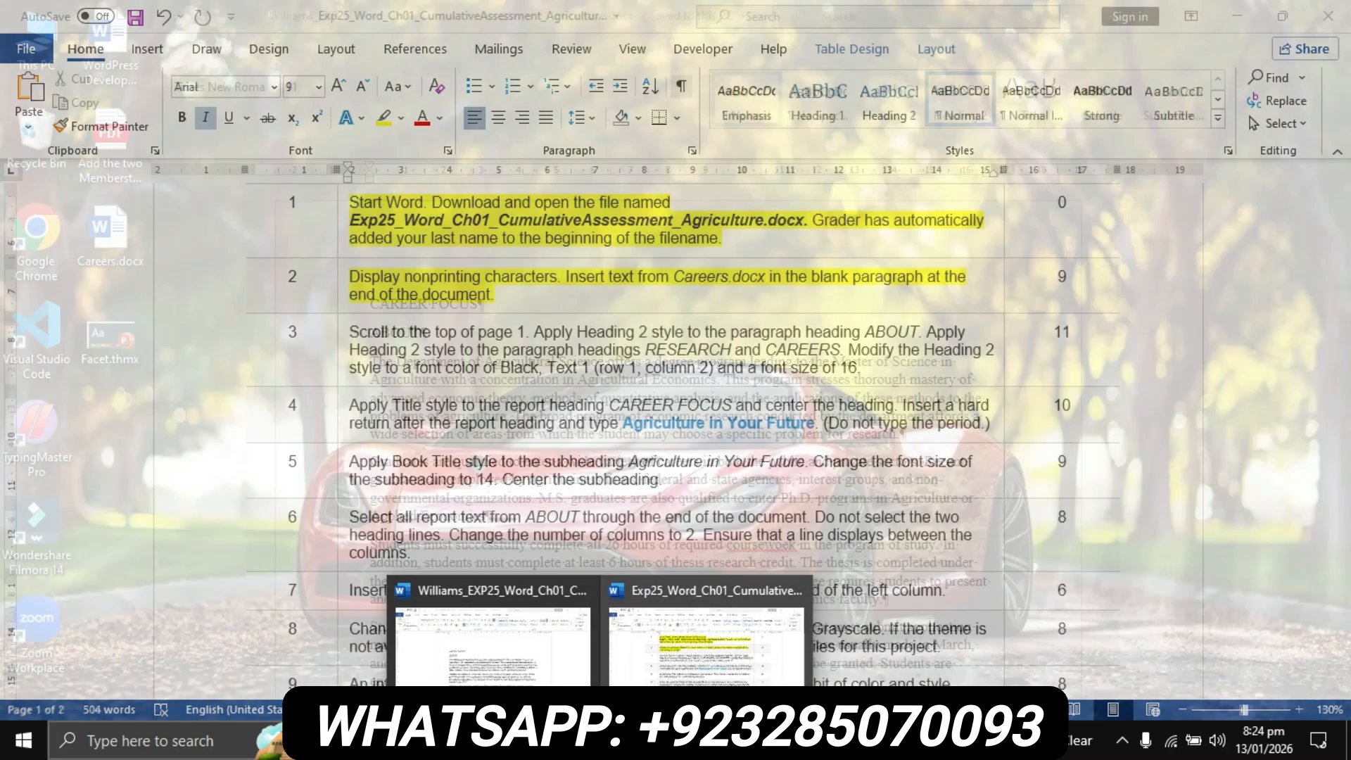
scroll(676, 436, "down", 4)
left_click(492, 641)
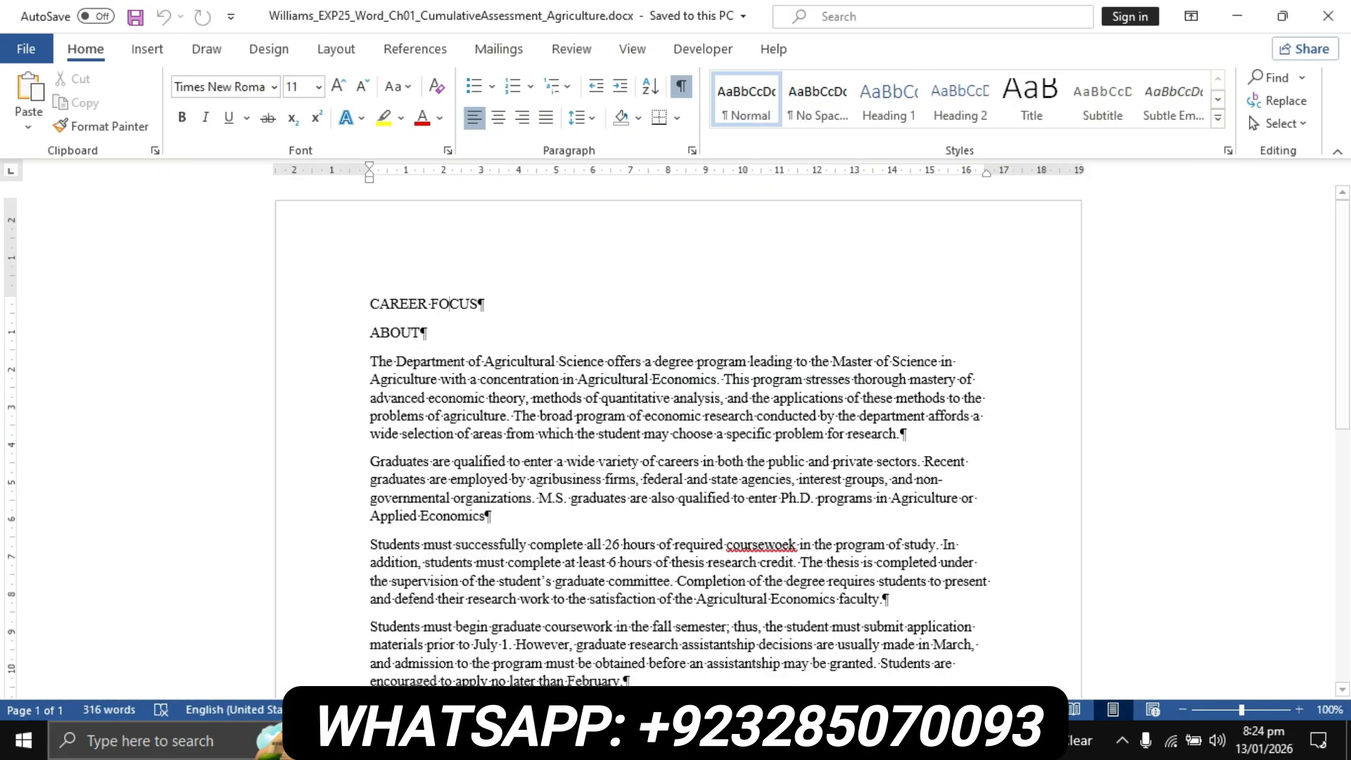
scroll(675, 423, "down", 8)
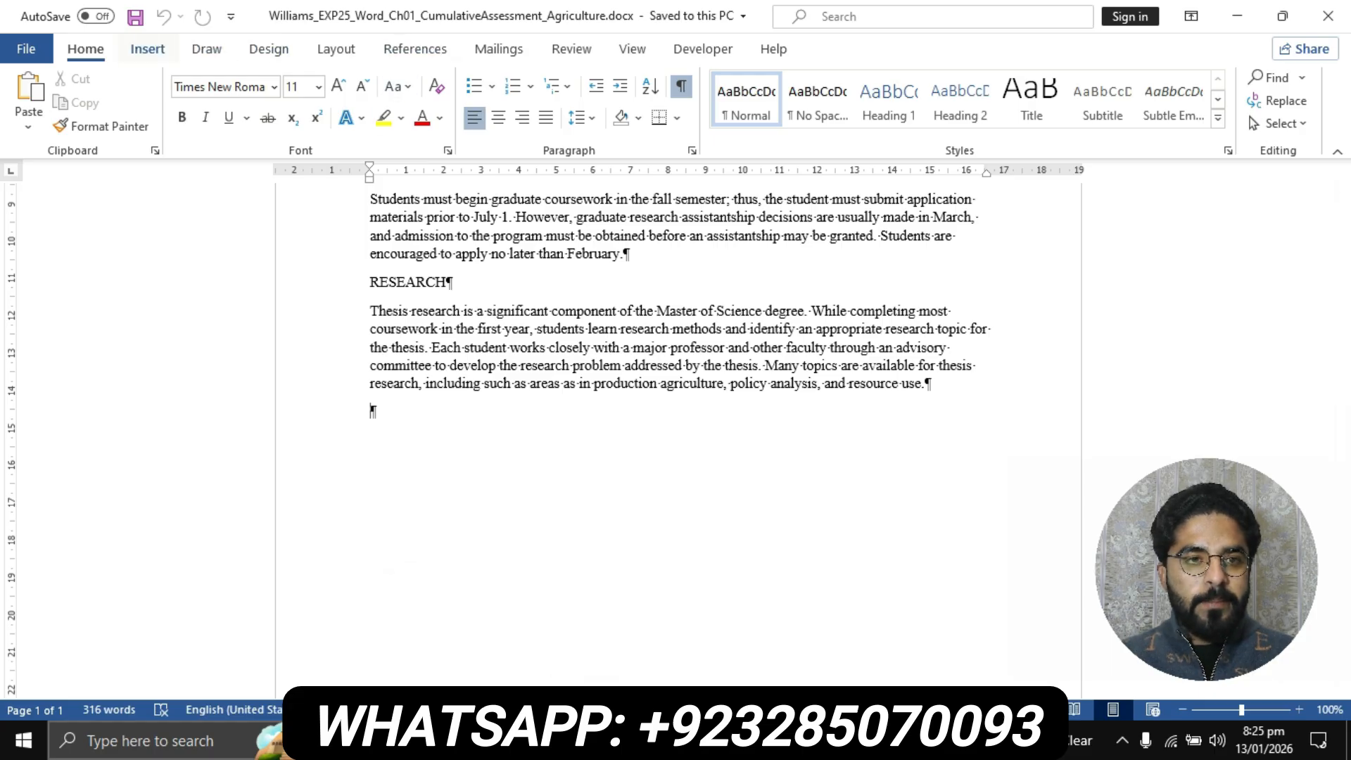
left_click(147, 49)
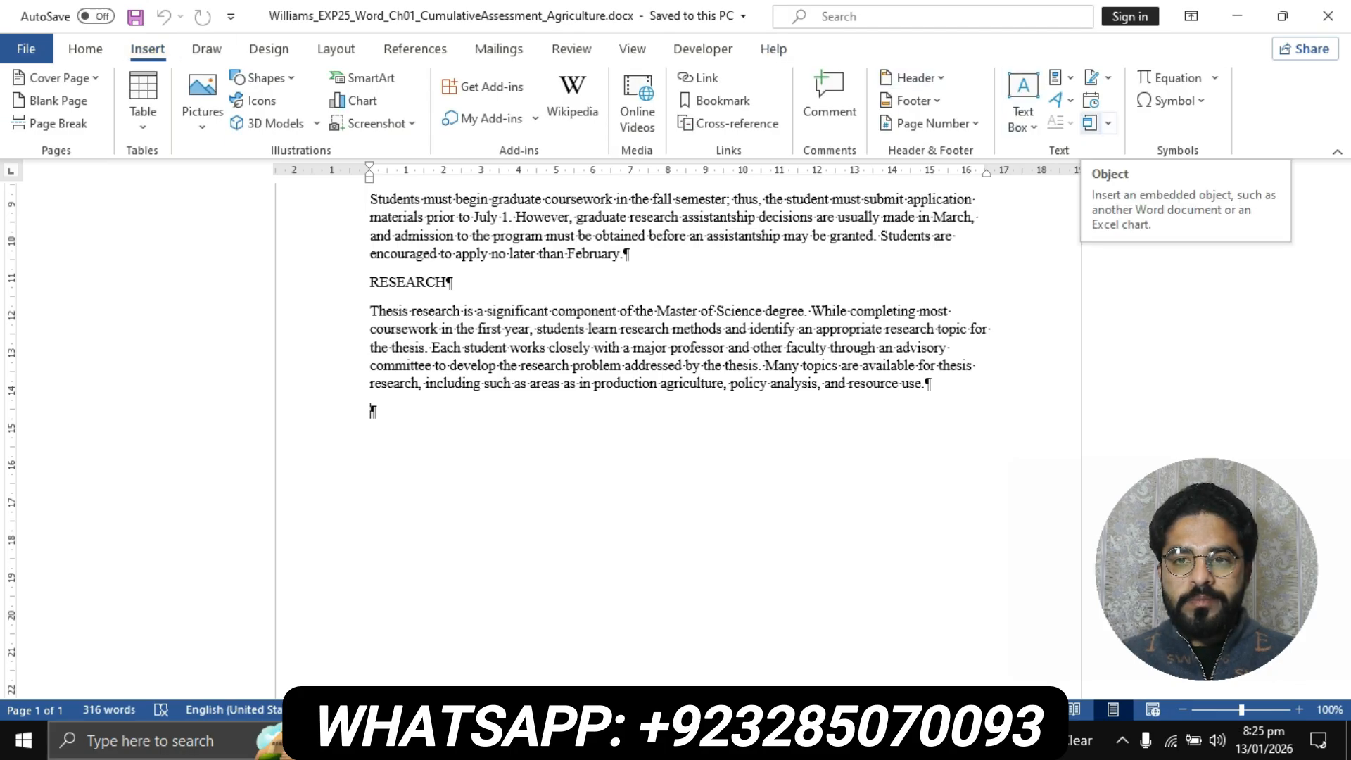
left_click(1109, 123)
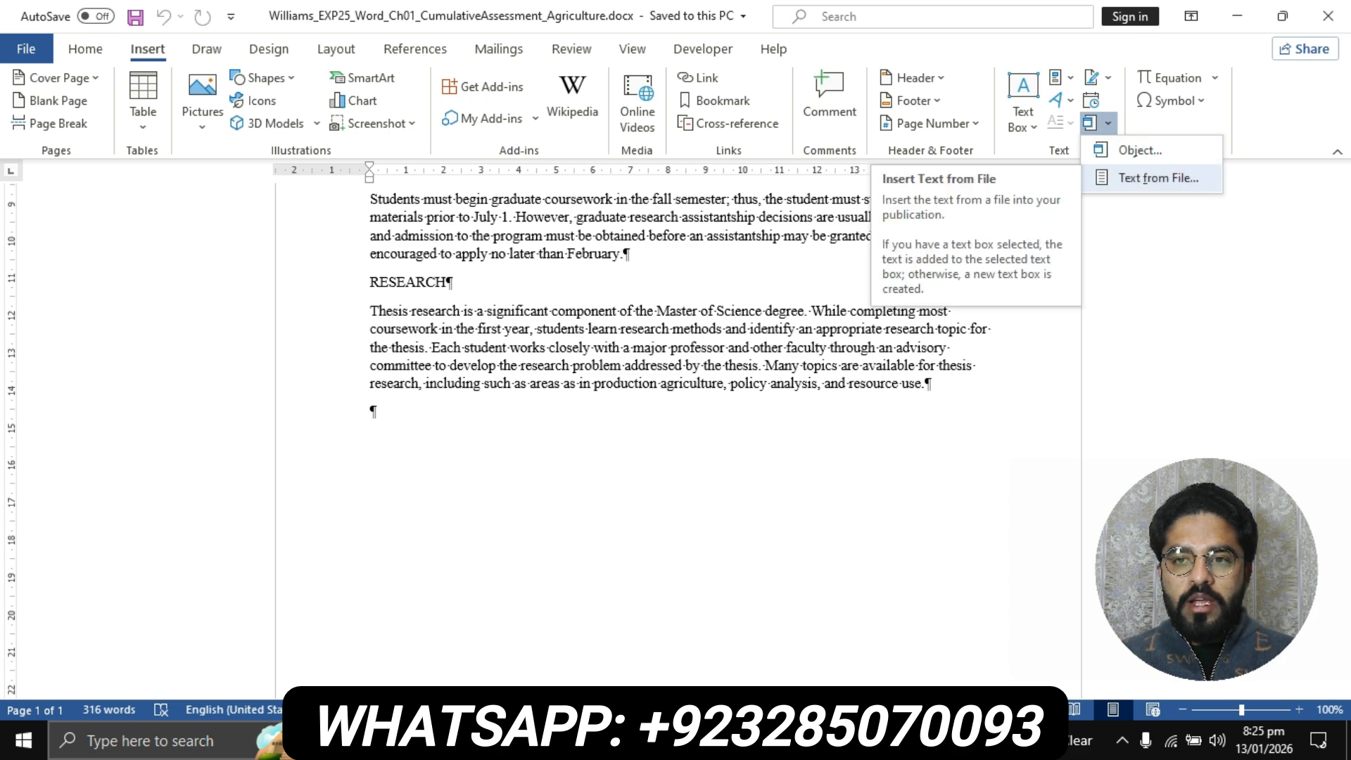
left_click(1159, 178)
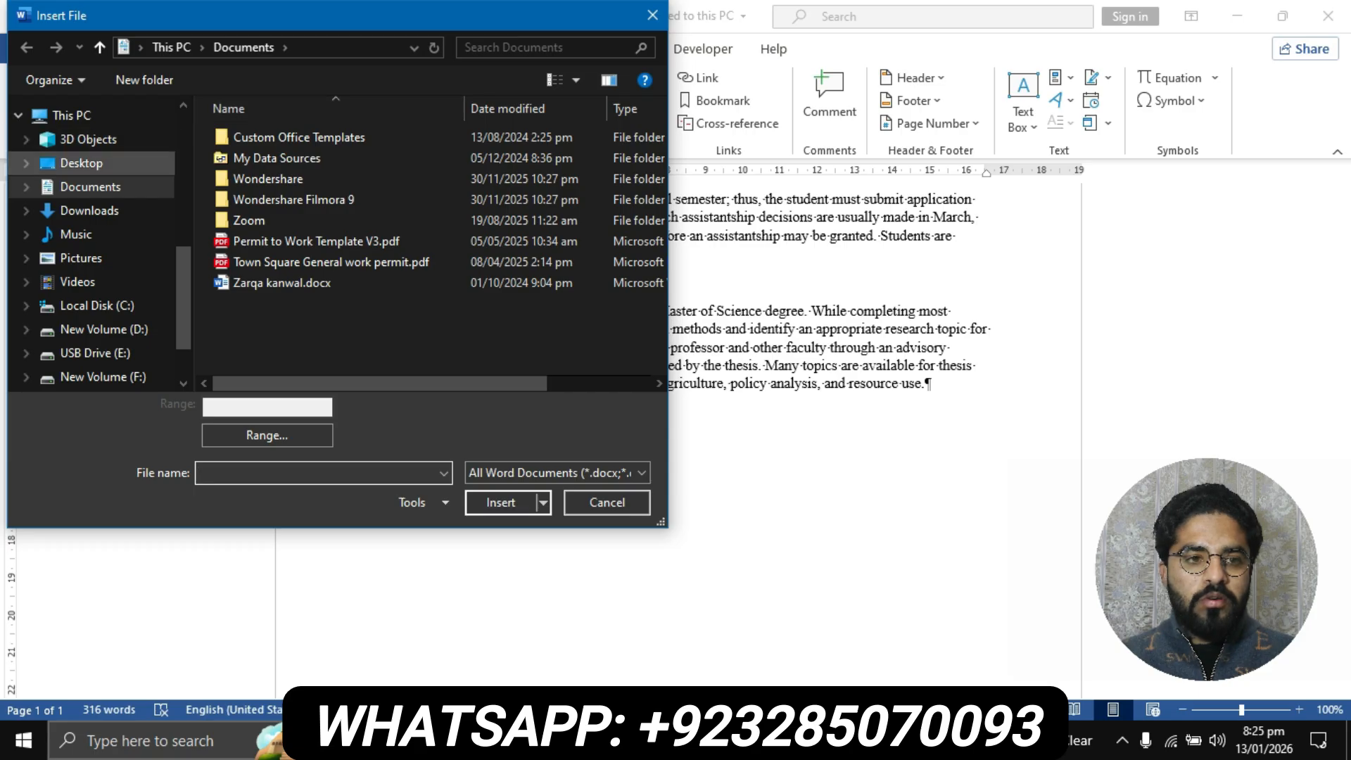
left_click(81, 163)
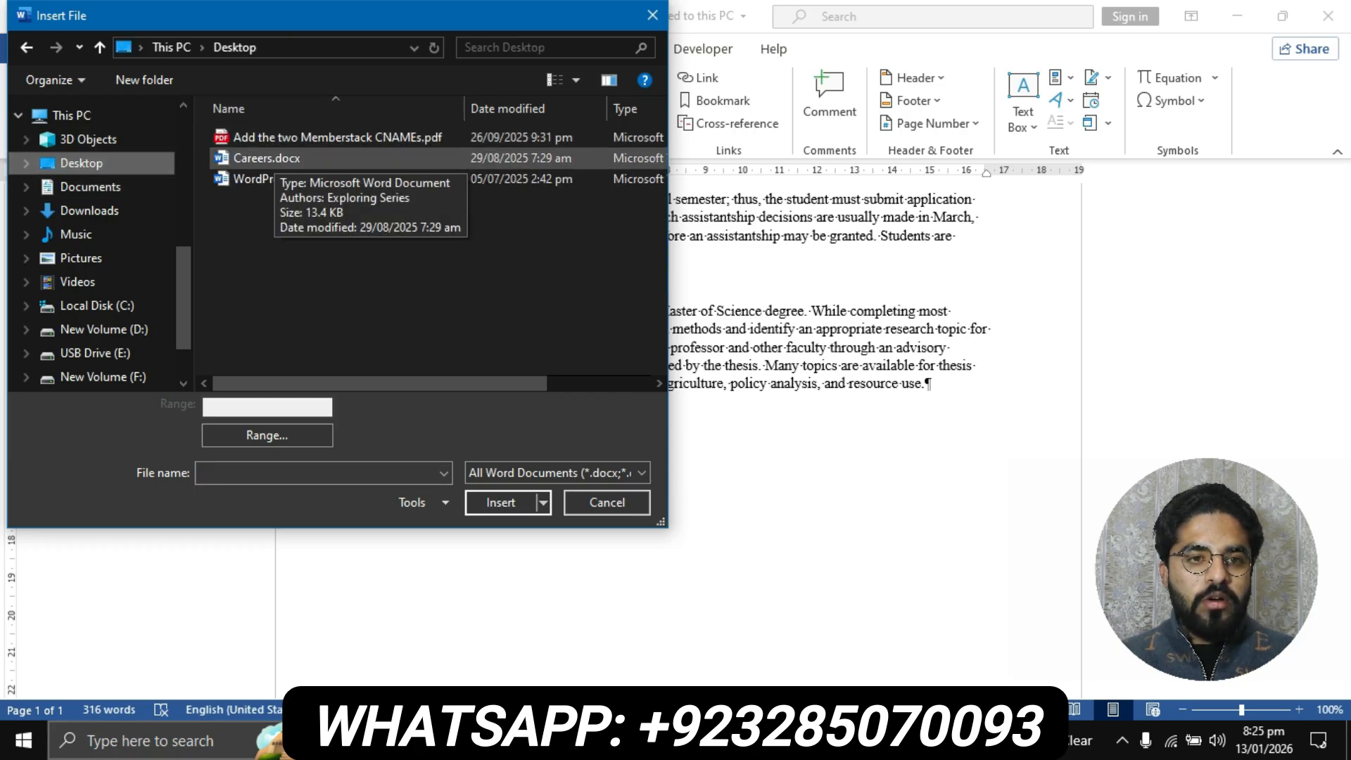
left_click(267, 157)
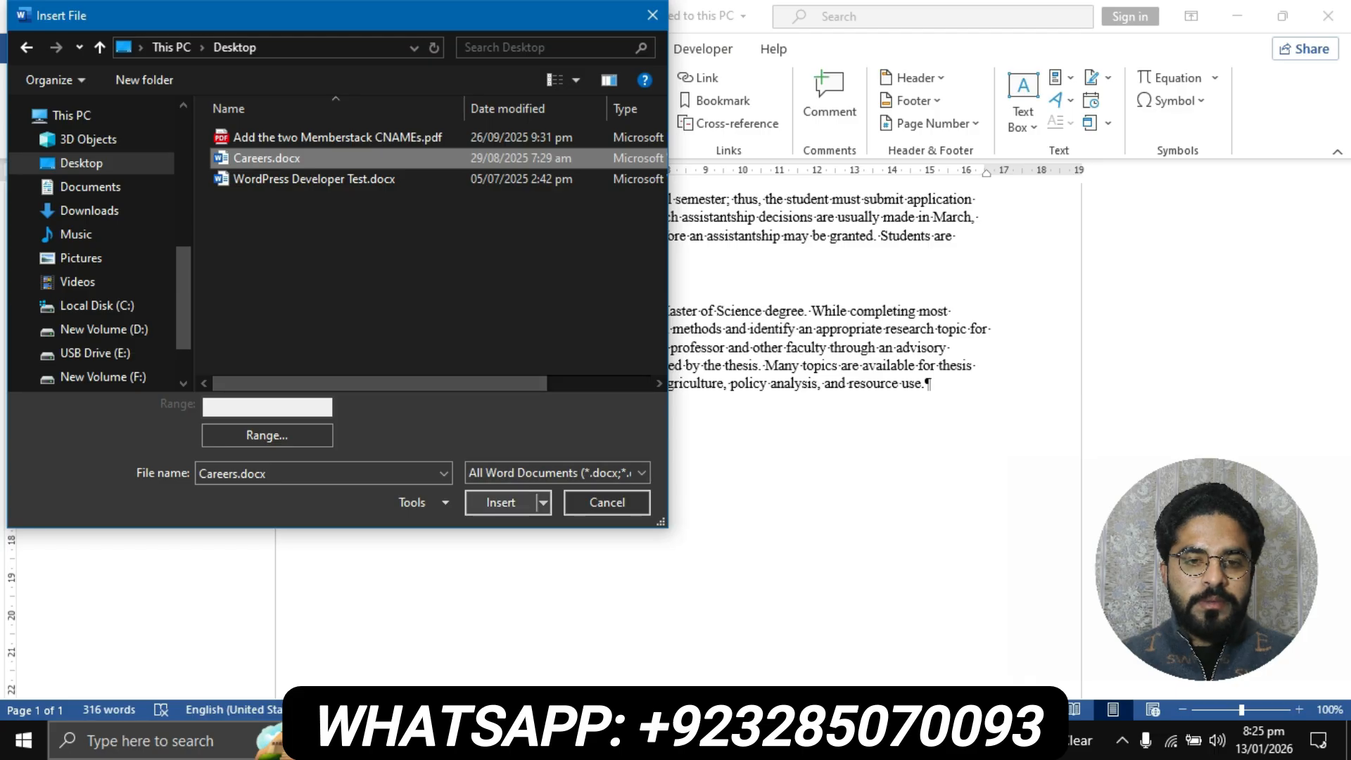
left_click(500, 503)
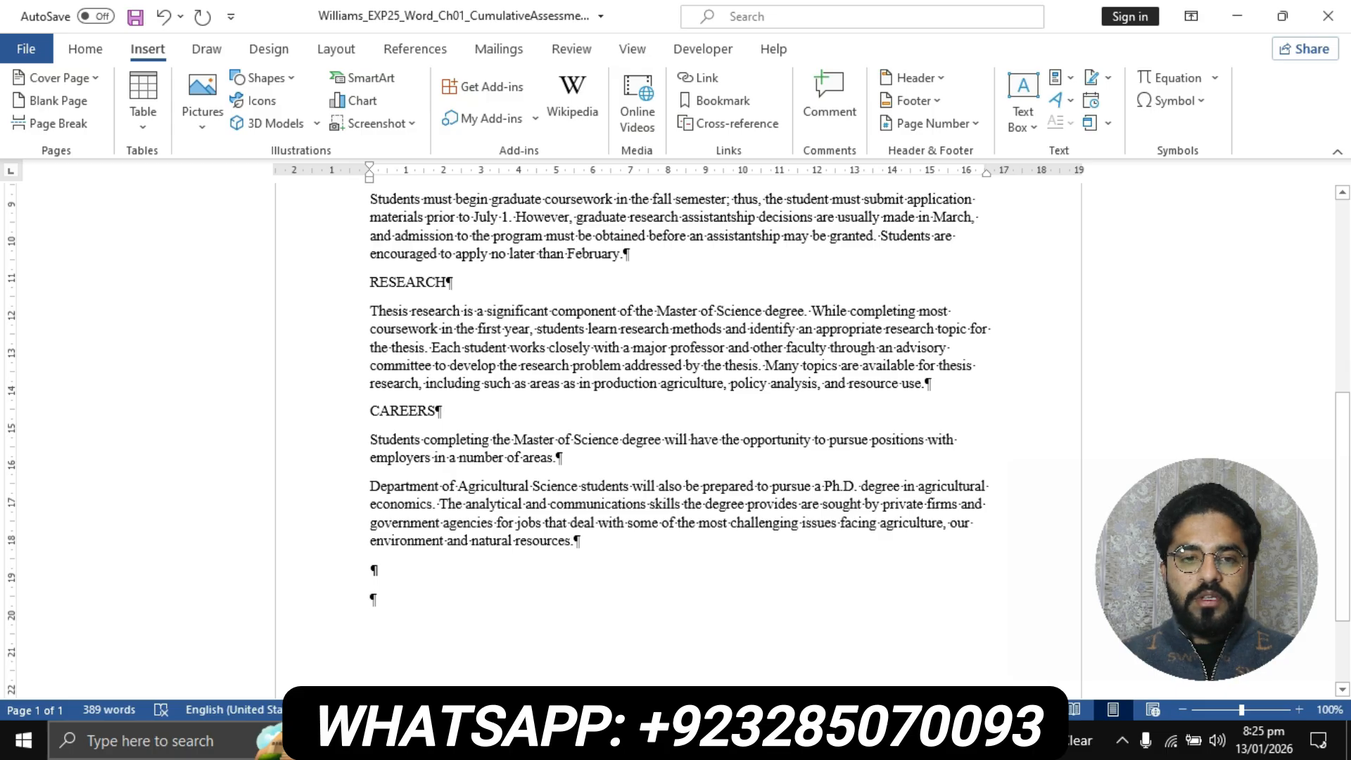
Return to the instructions document and highlight the step 3 instruction text in the Steps to Perform table in yellow
left_click(600, 740)
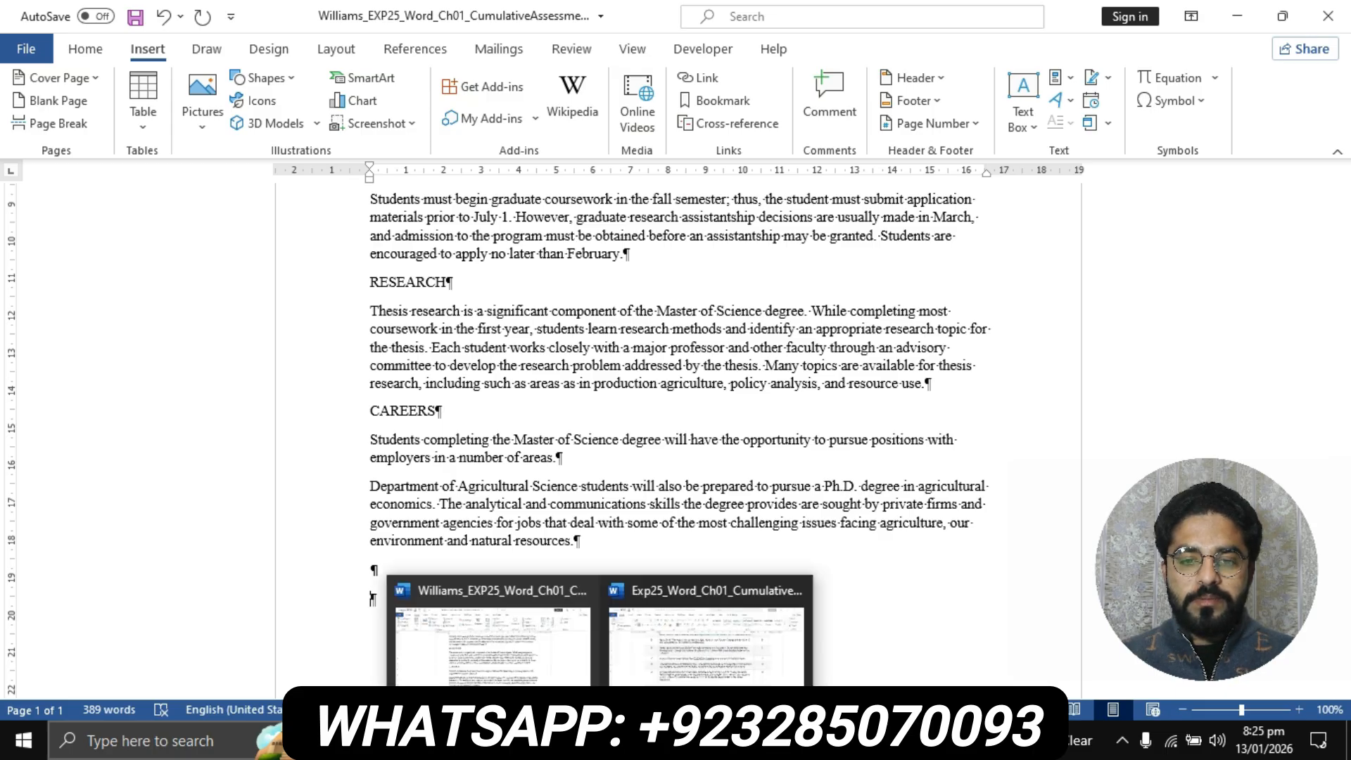
left_click(706, 641)
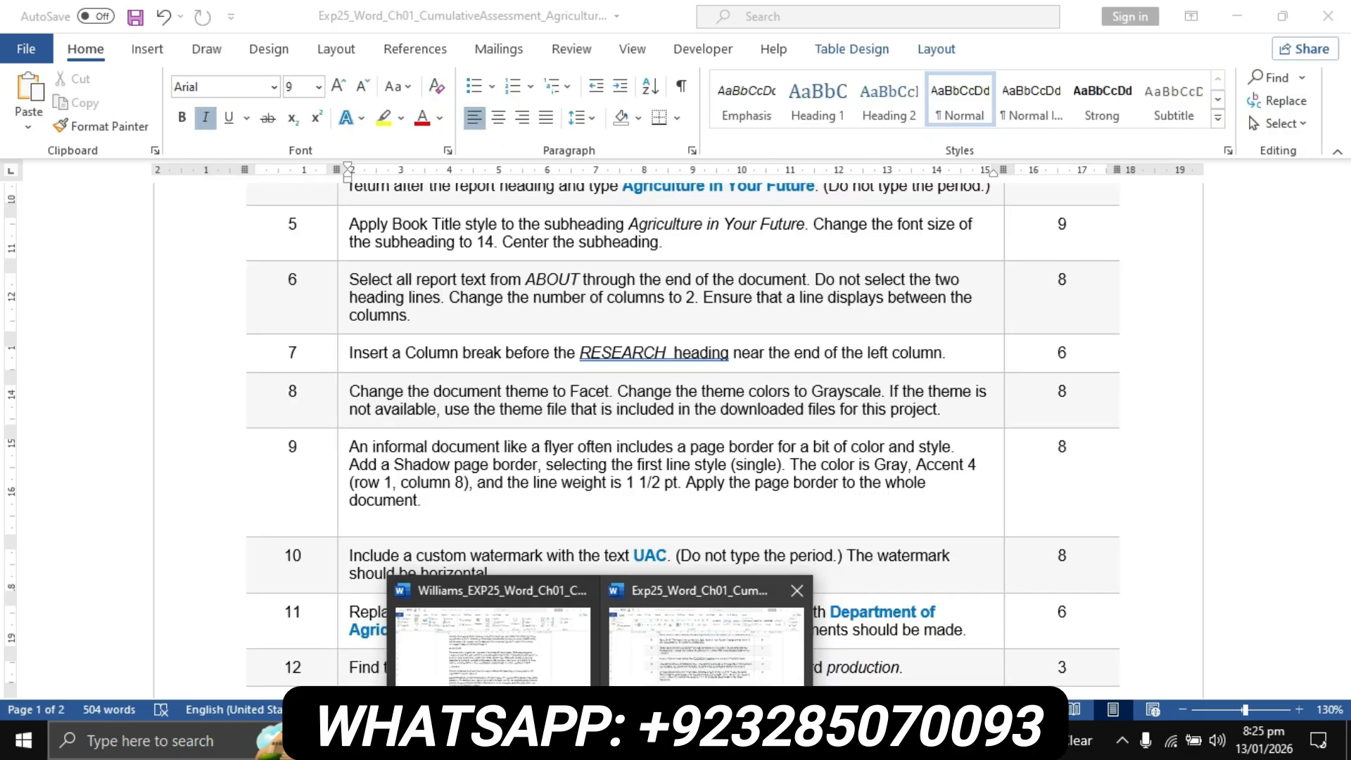
scroll(682, 437, "up", 5)
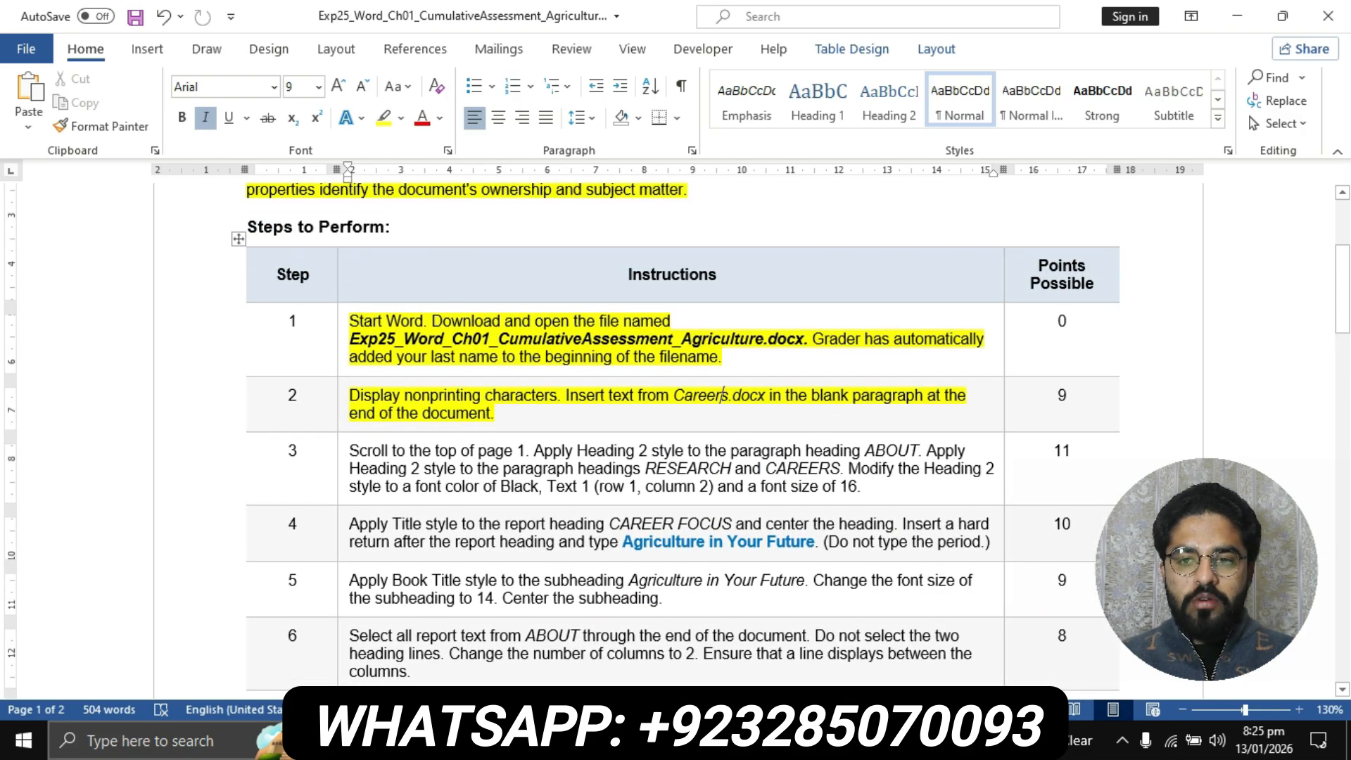
left_click(343, 452)
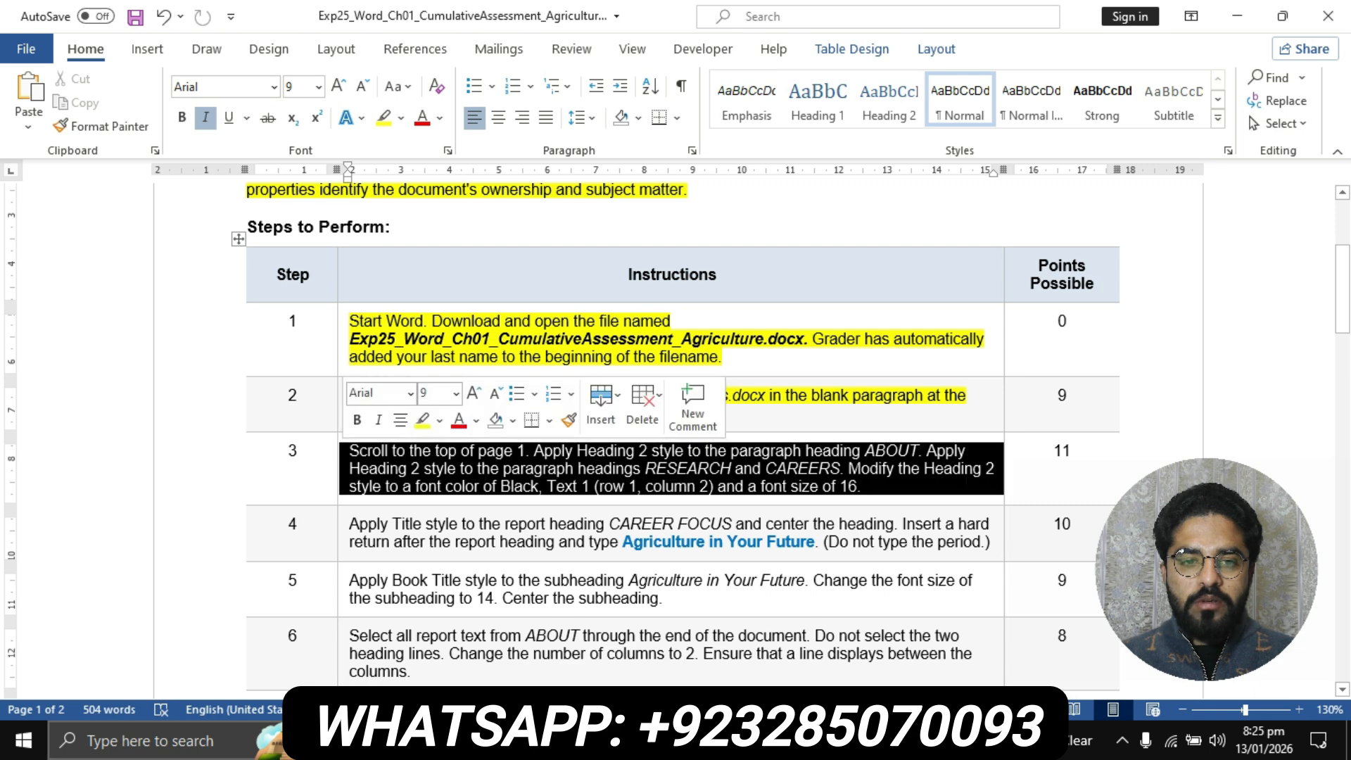
left_click(382, 118)
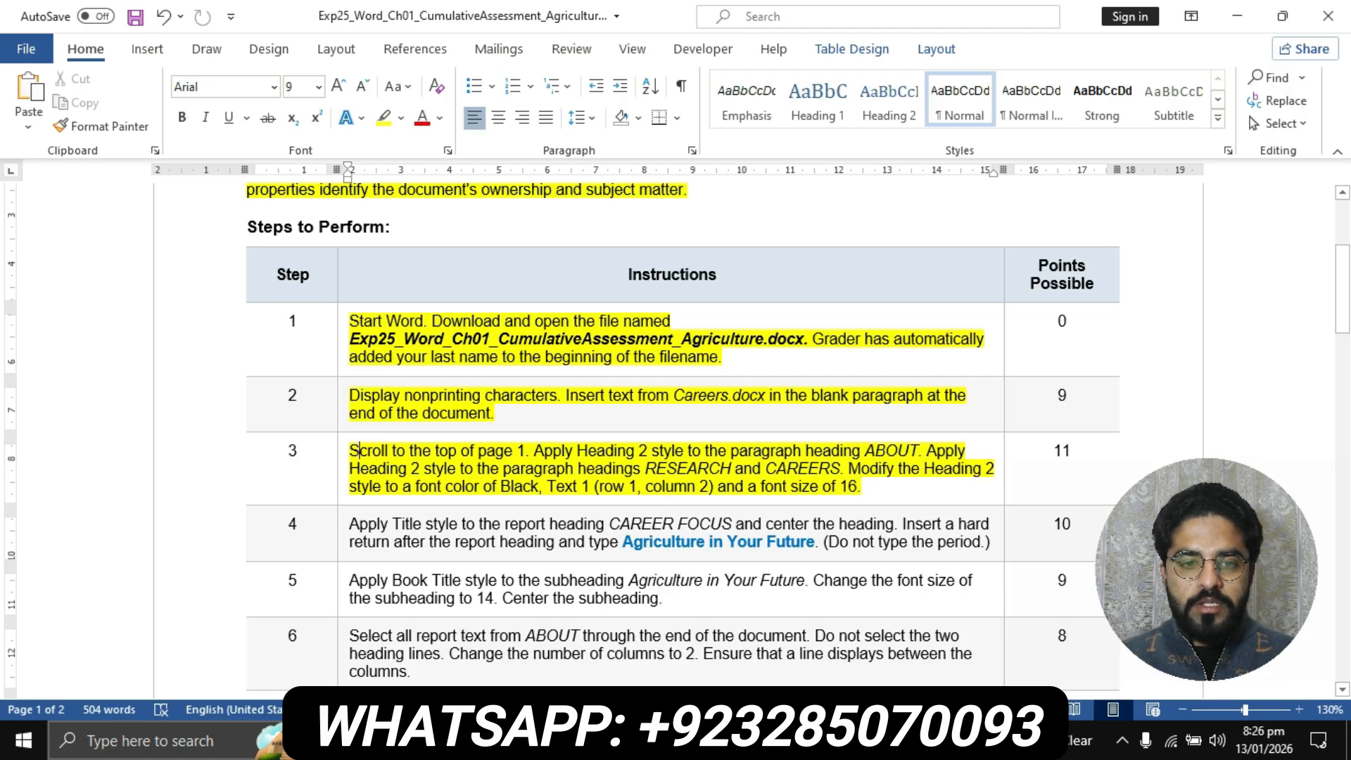
Check the first part of step 3, then apply the Heading 2 style to the ABOUT paragraph heading in the student's report
left_click_drag(349, 450, 918, 451)
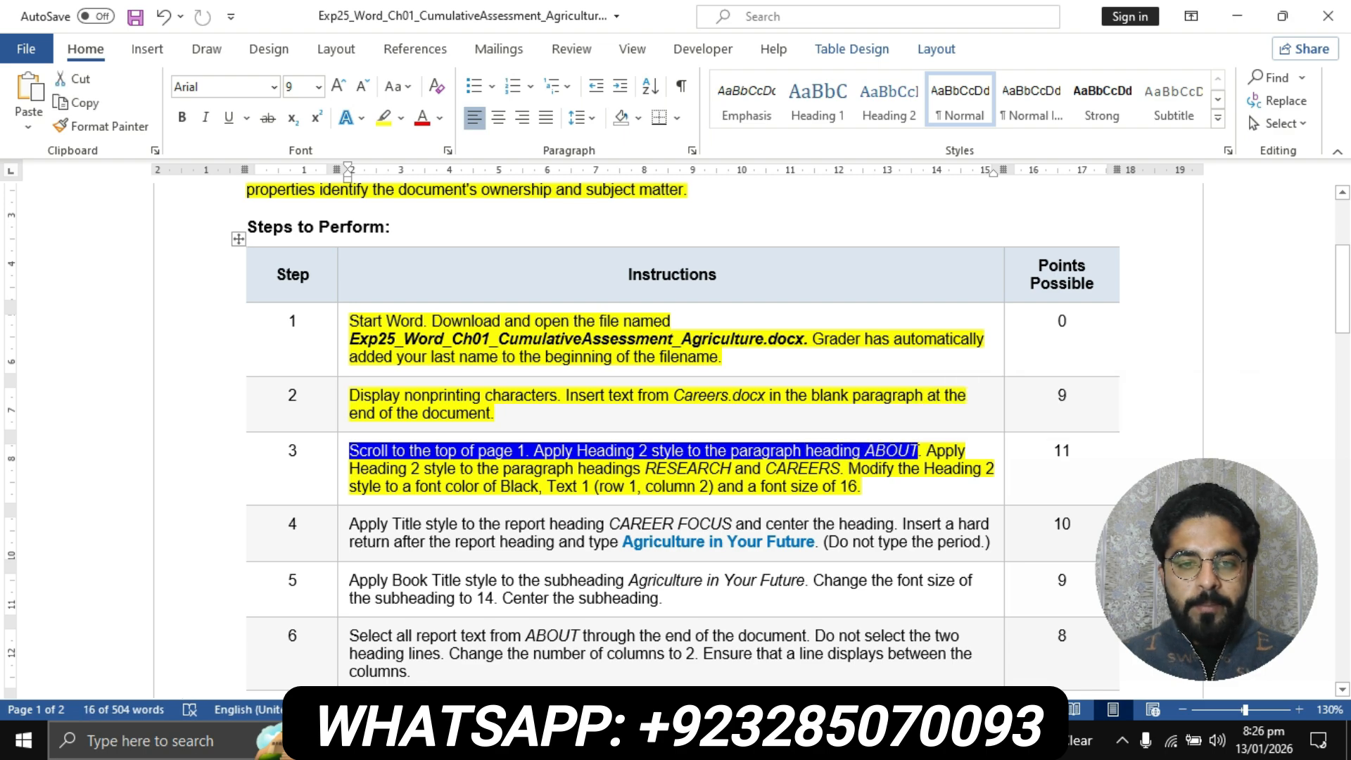
left_click(600, 741)
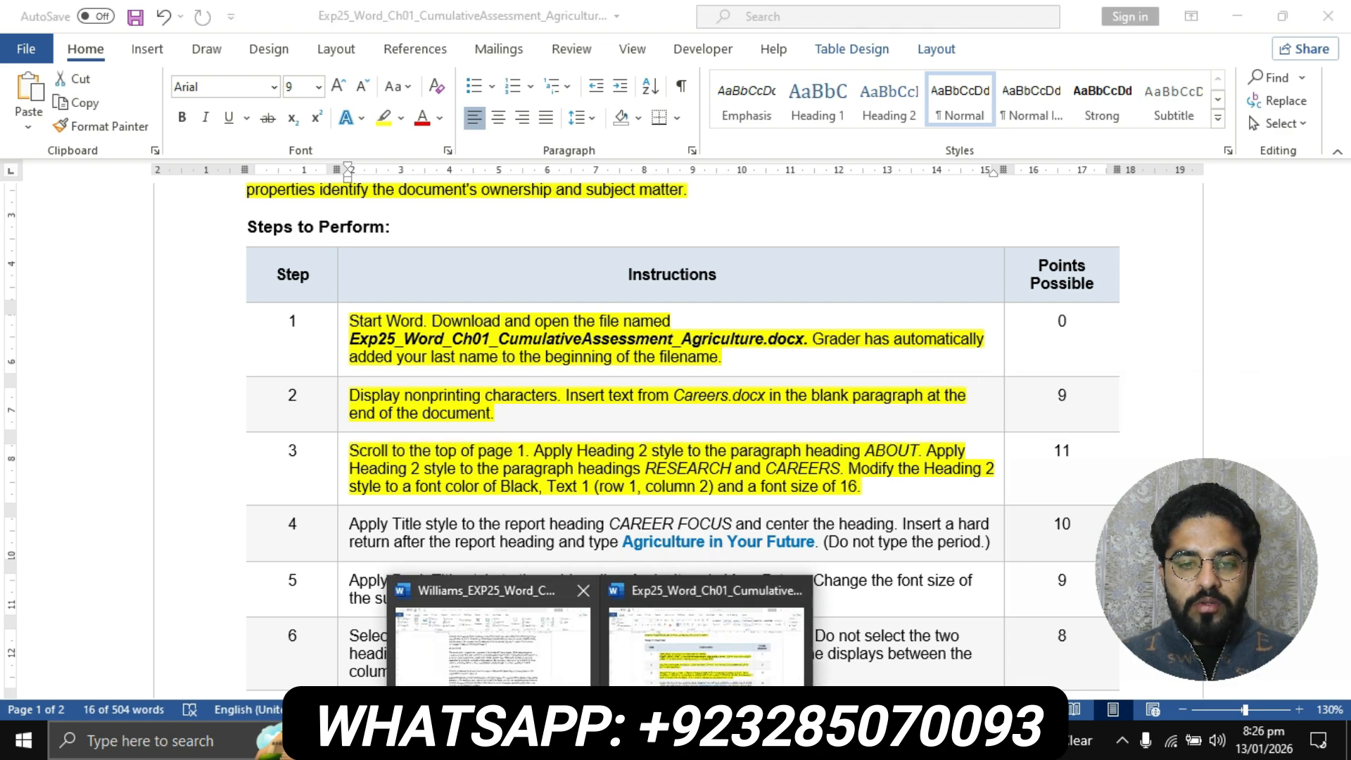
left_click(492, 641)
scroll(371, 603, "up", 10)
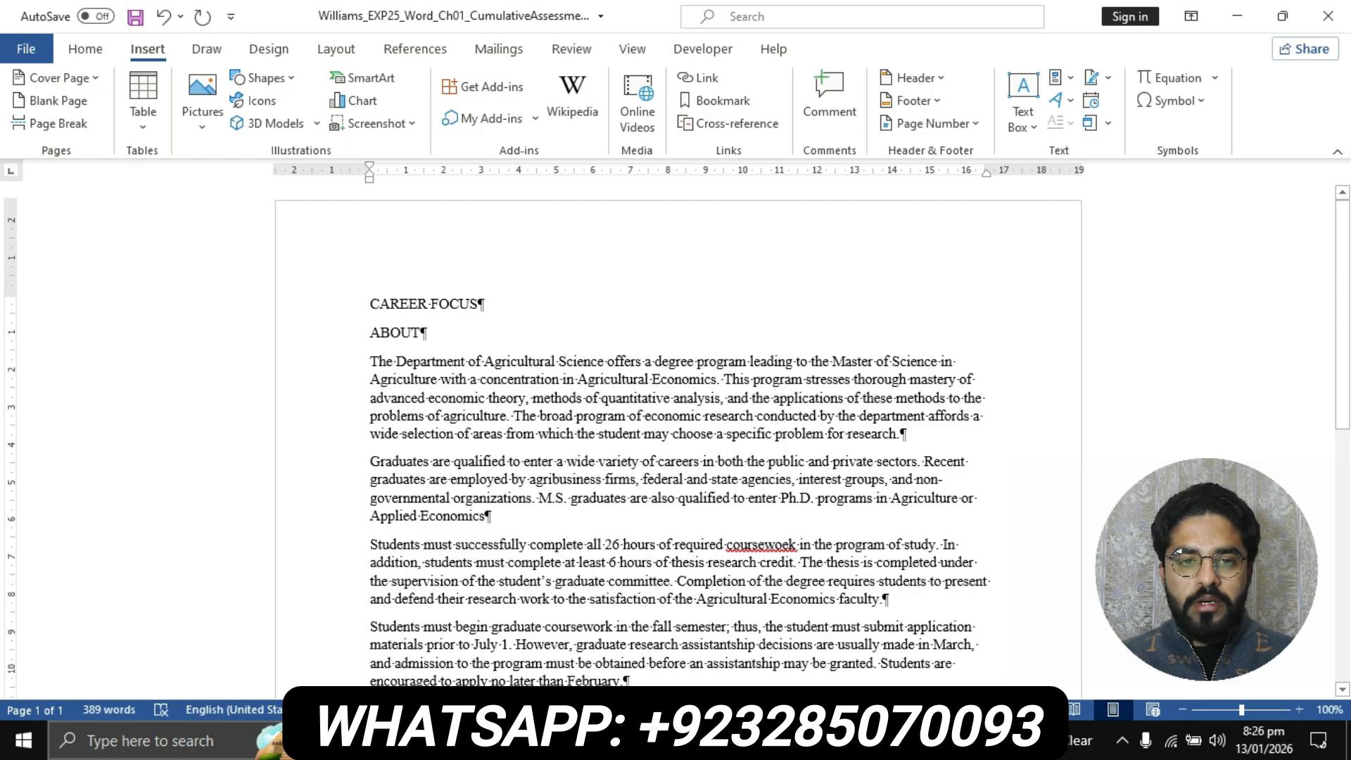
left_click_drag(422, 333, 370, 332)
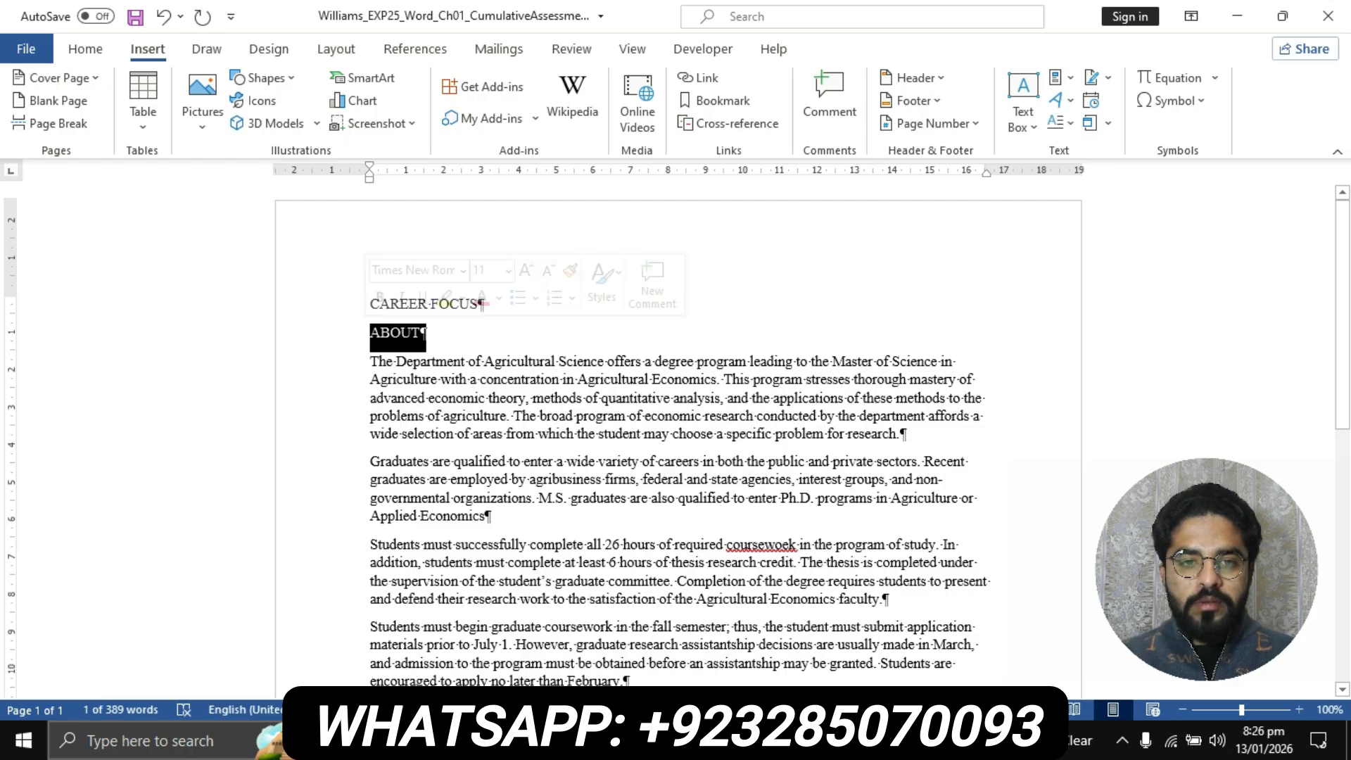
mouse_move(597, 740)
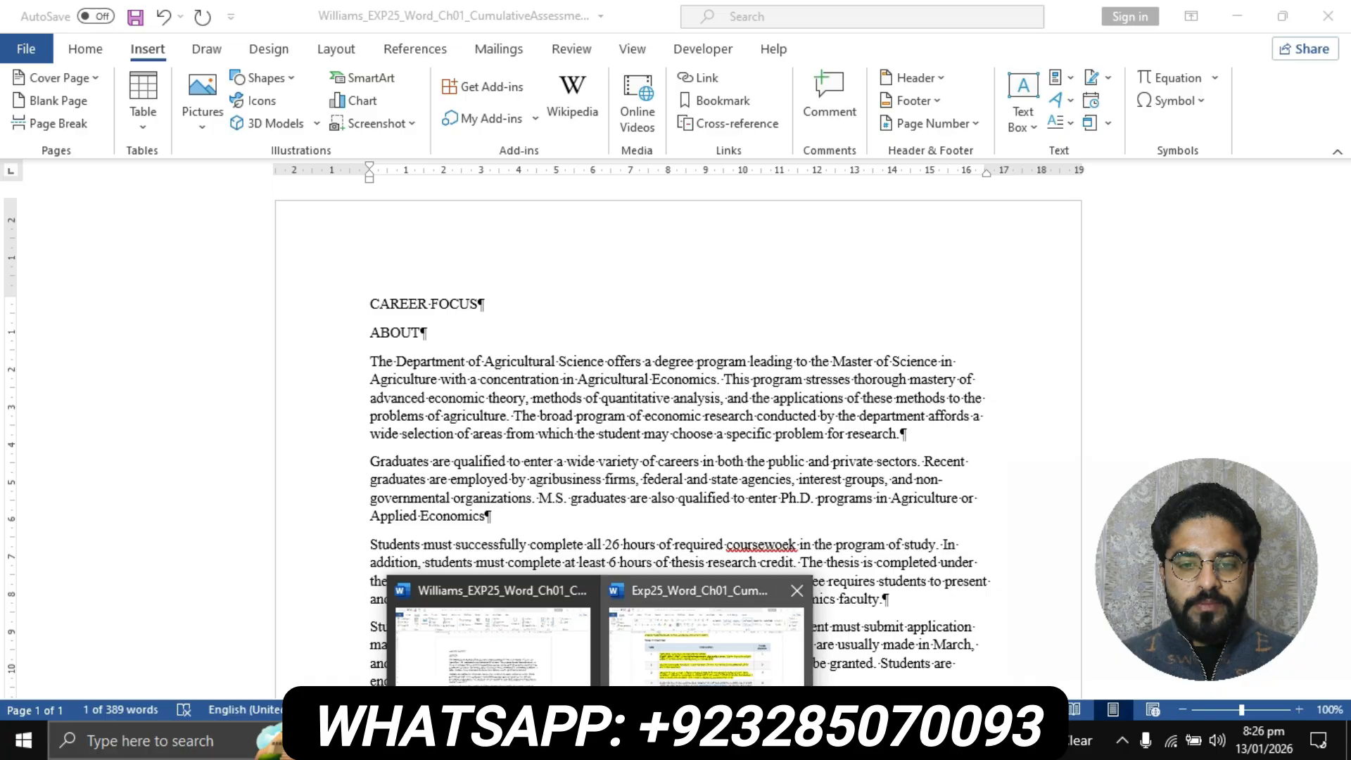
left_click(700, 633)
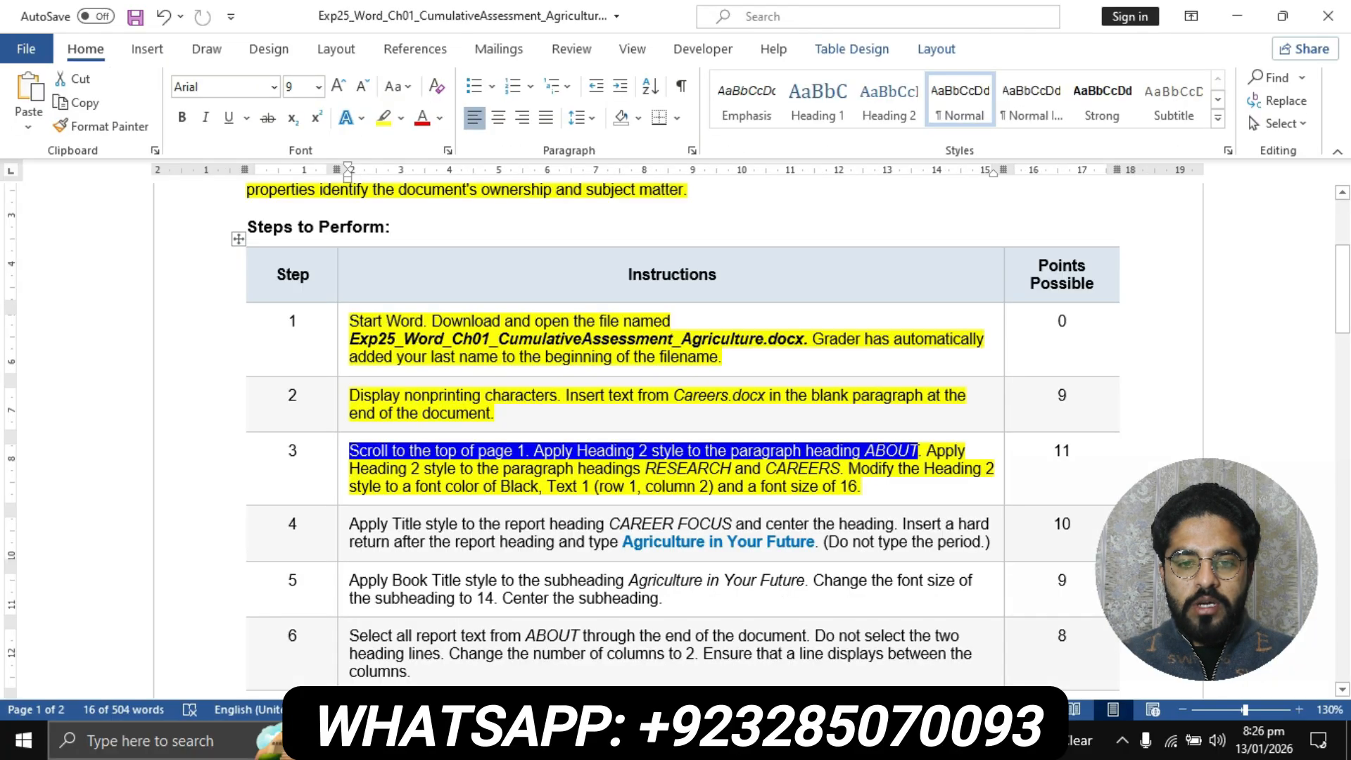
mouse_move(597, 741)
left_click(492, 633)
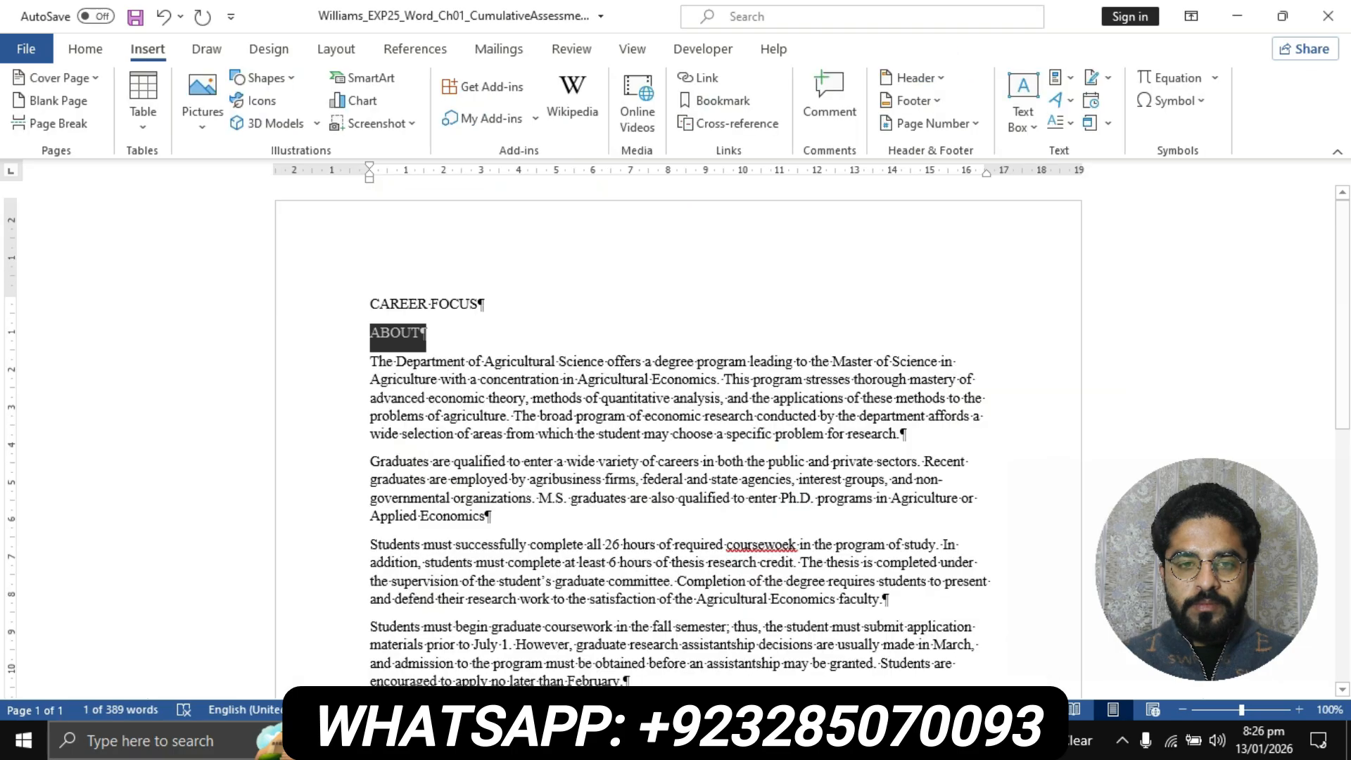
left_click(85, 48)
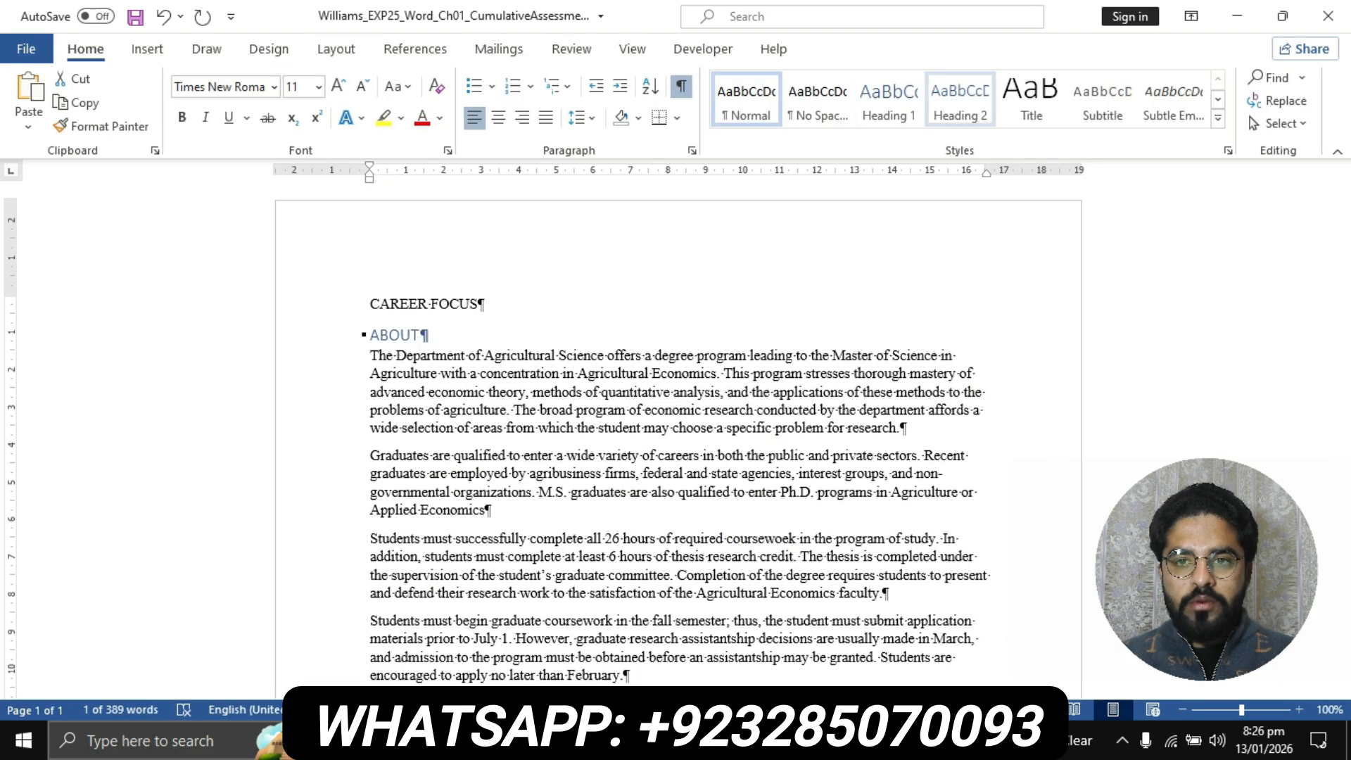
left_click(960, 98)
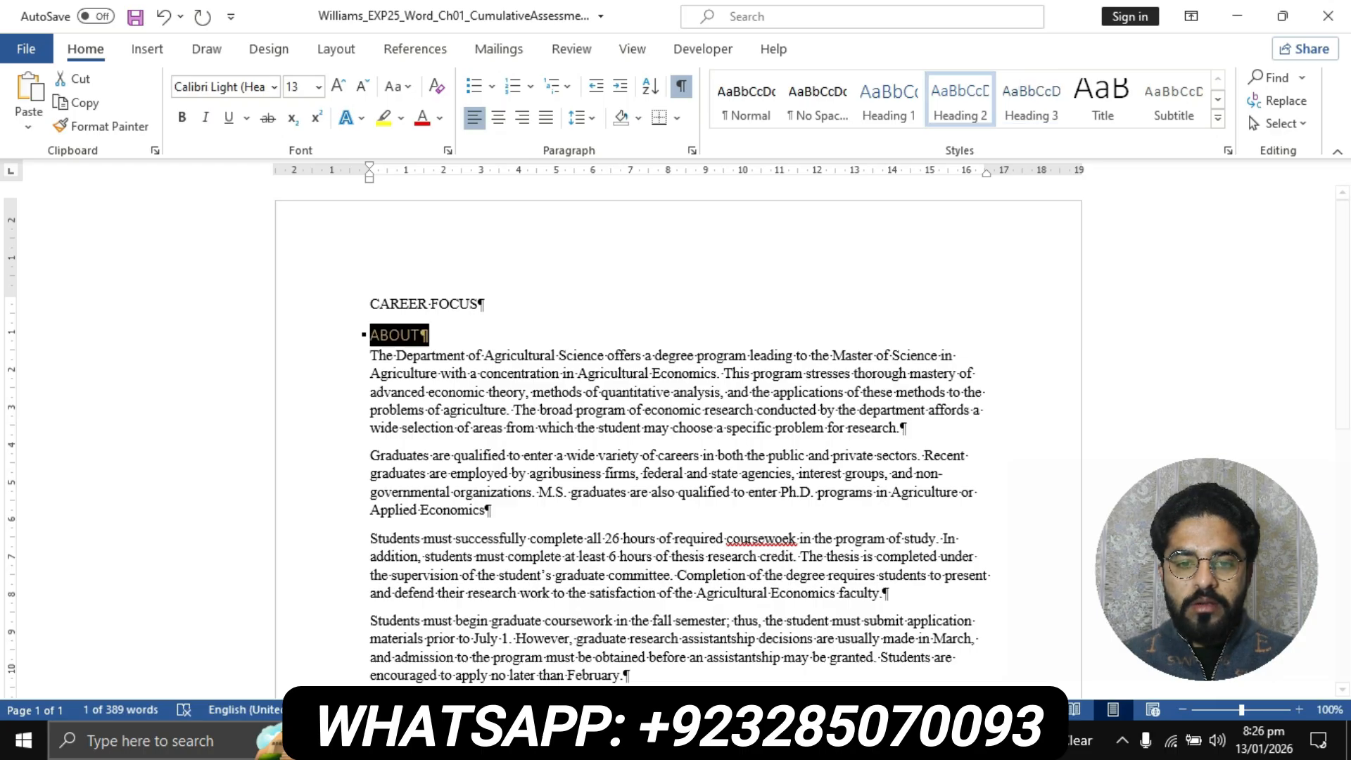
Check the next sentence of step 3 in the instructions and apply the Heading 2 style to the report's RESEARCH and CAREERS headings
left_click(603, 741)
left_click(705, 634)
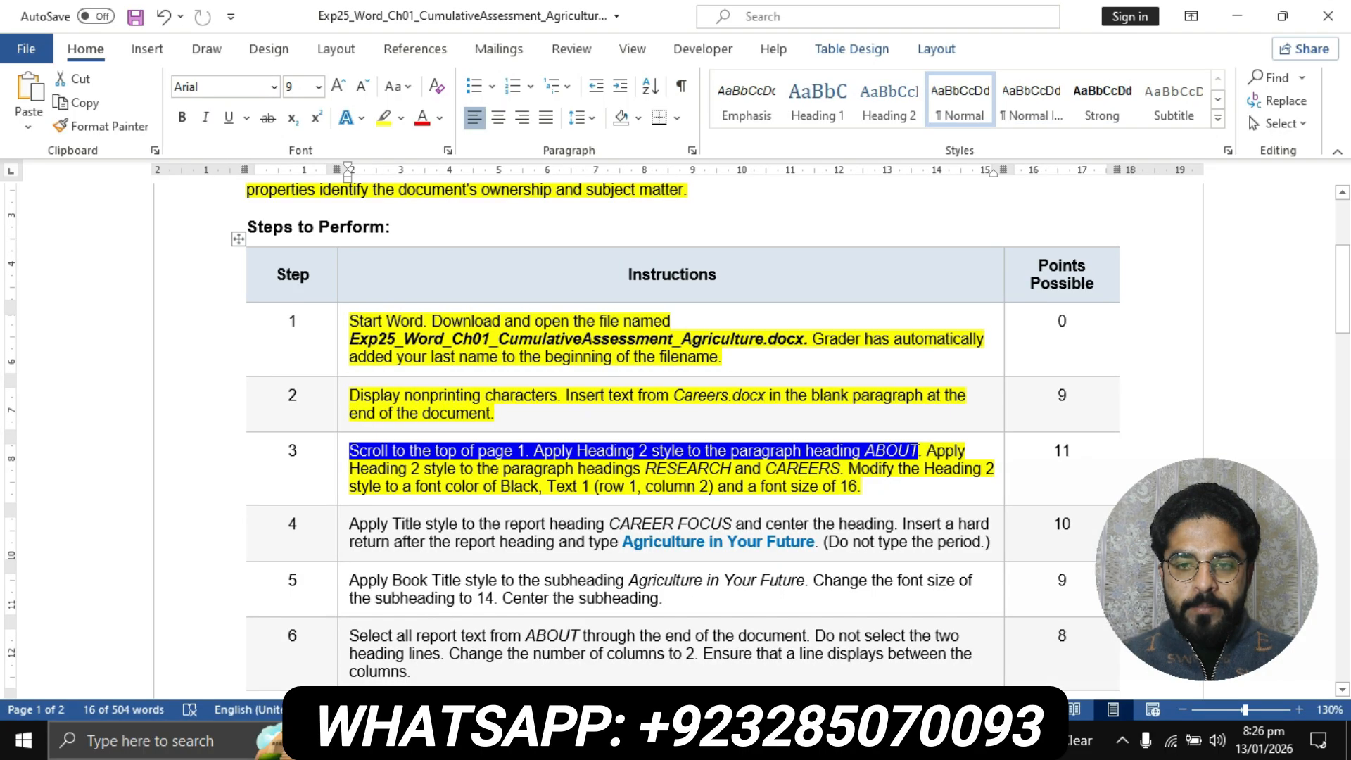
left_click_drag(927, 451, 352, 471)
left_click(521, 468)
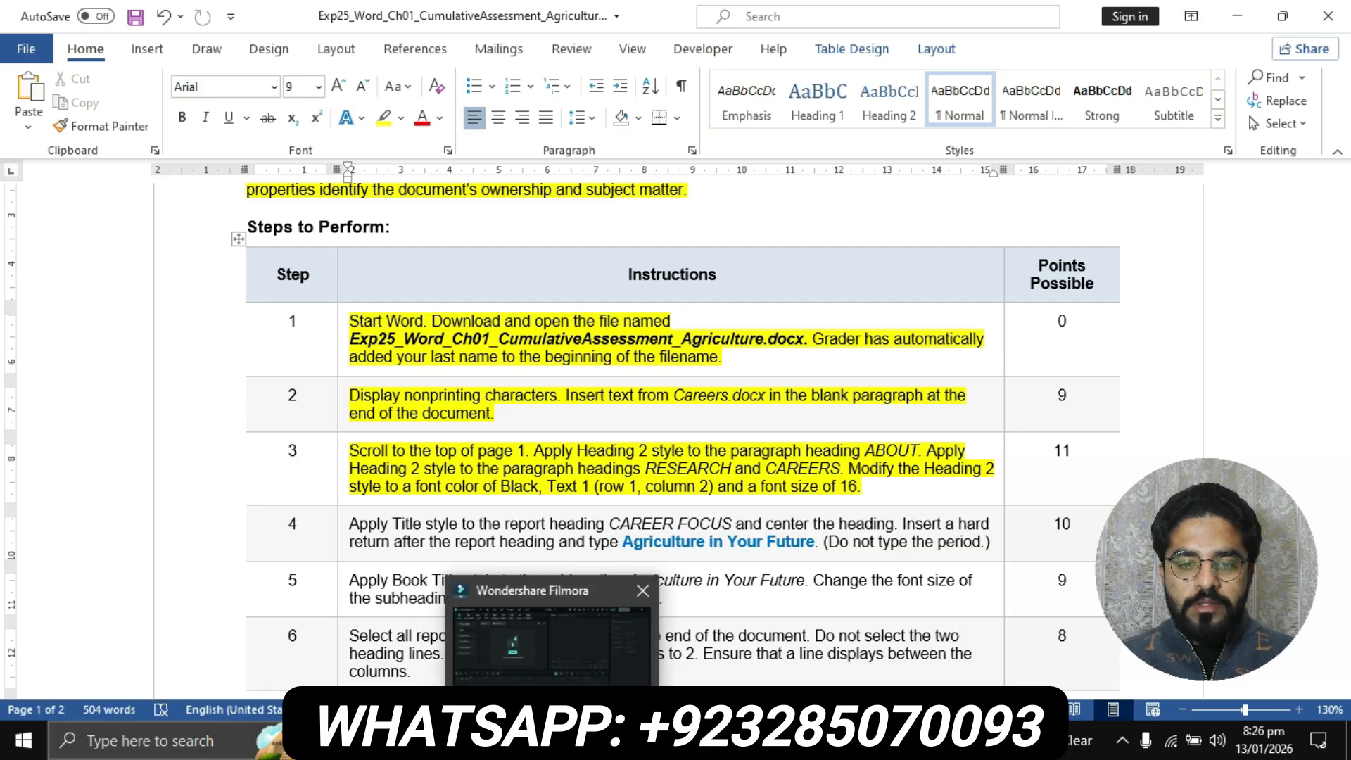
mouse_move(600, 741)
left_click(493, 644)
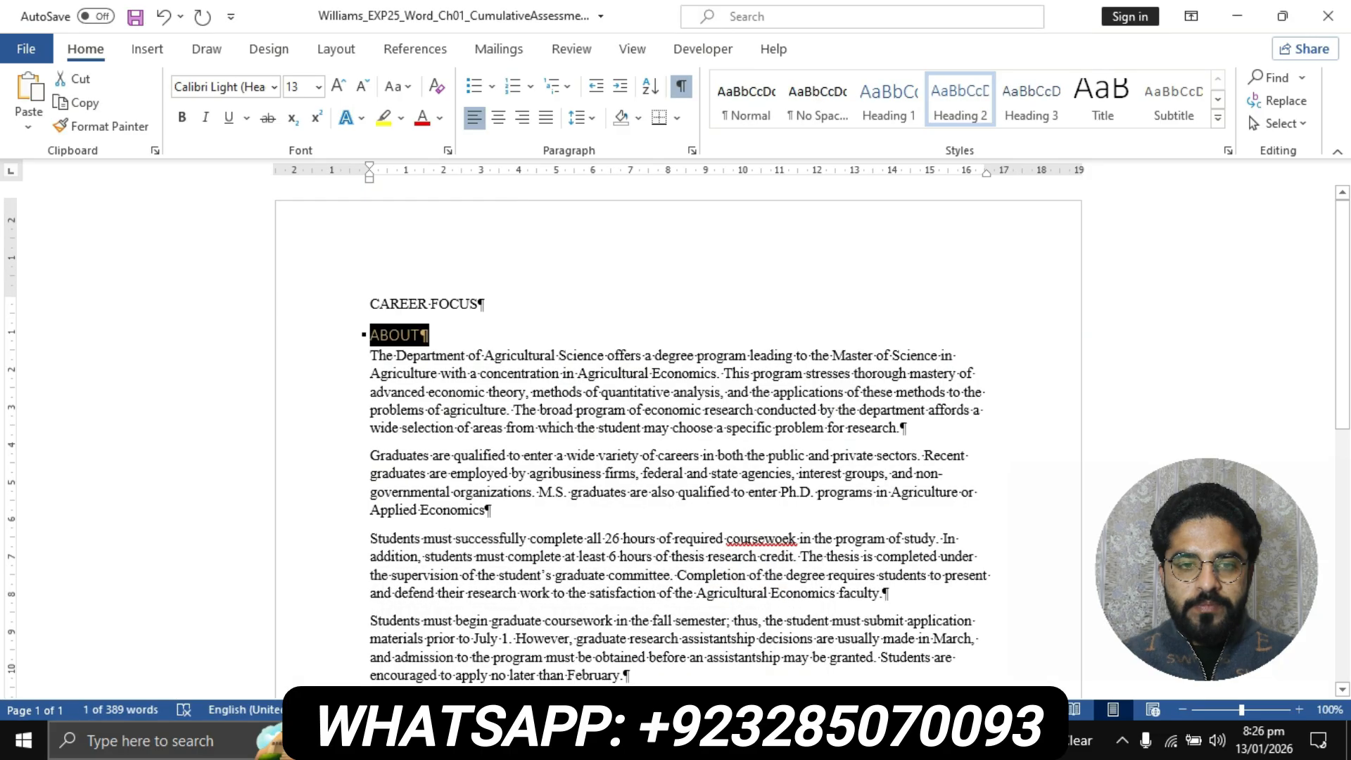
scroll(676, 436, "down", 7)
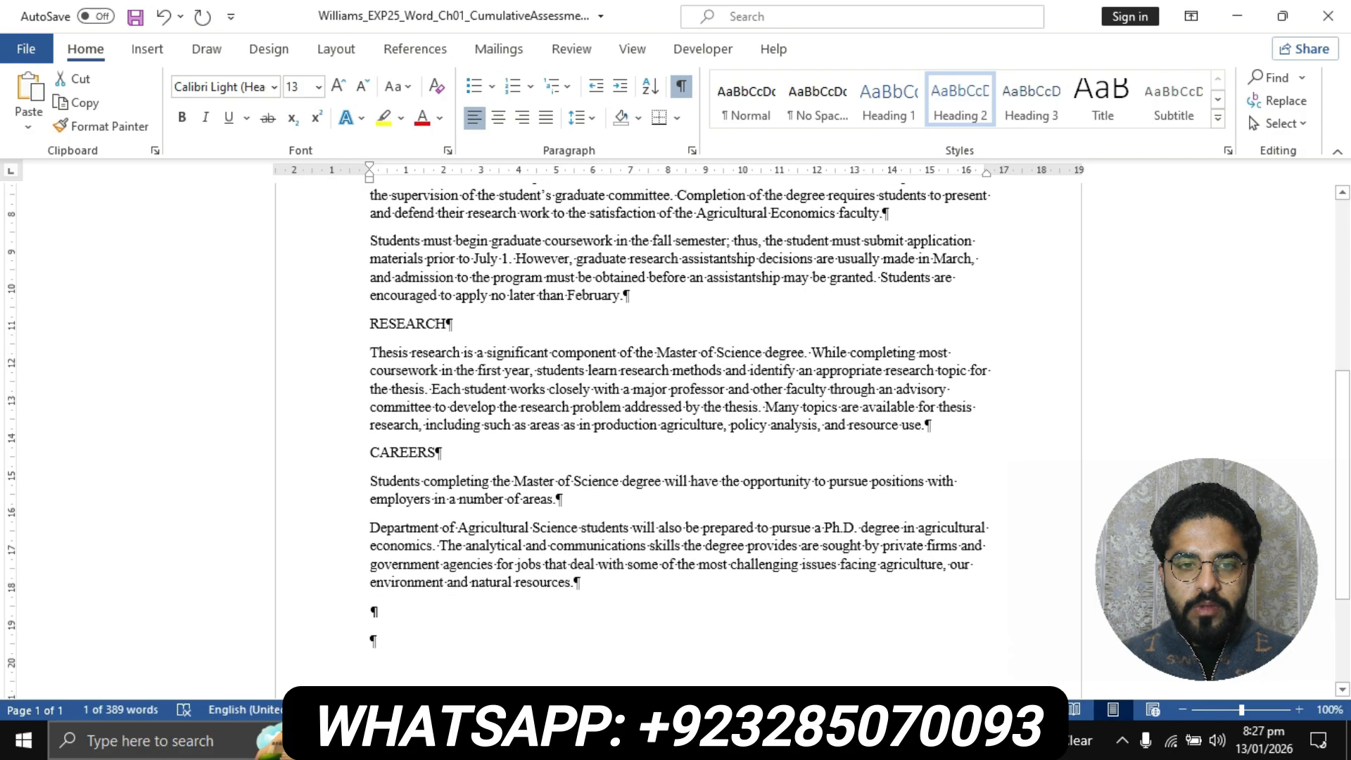
left_click_drag(371, 325, 453, 325)
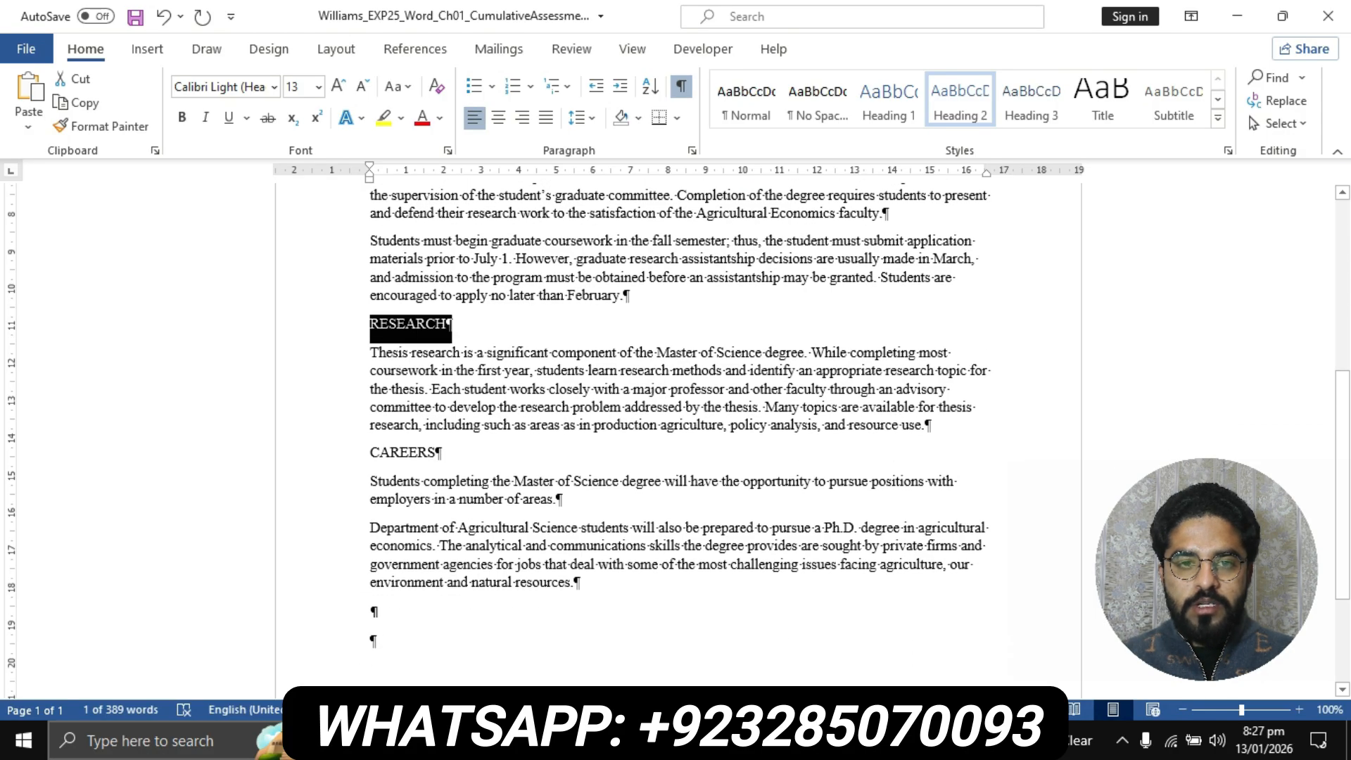
left_click(961, 102)
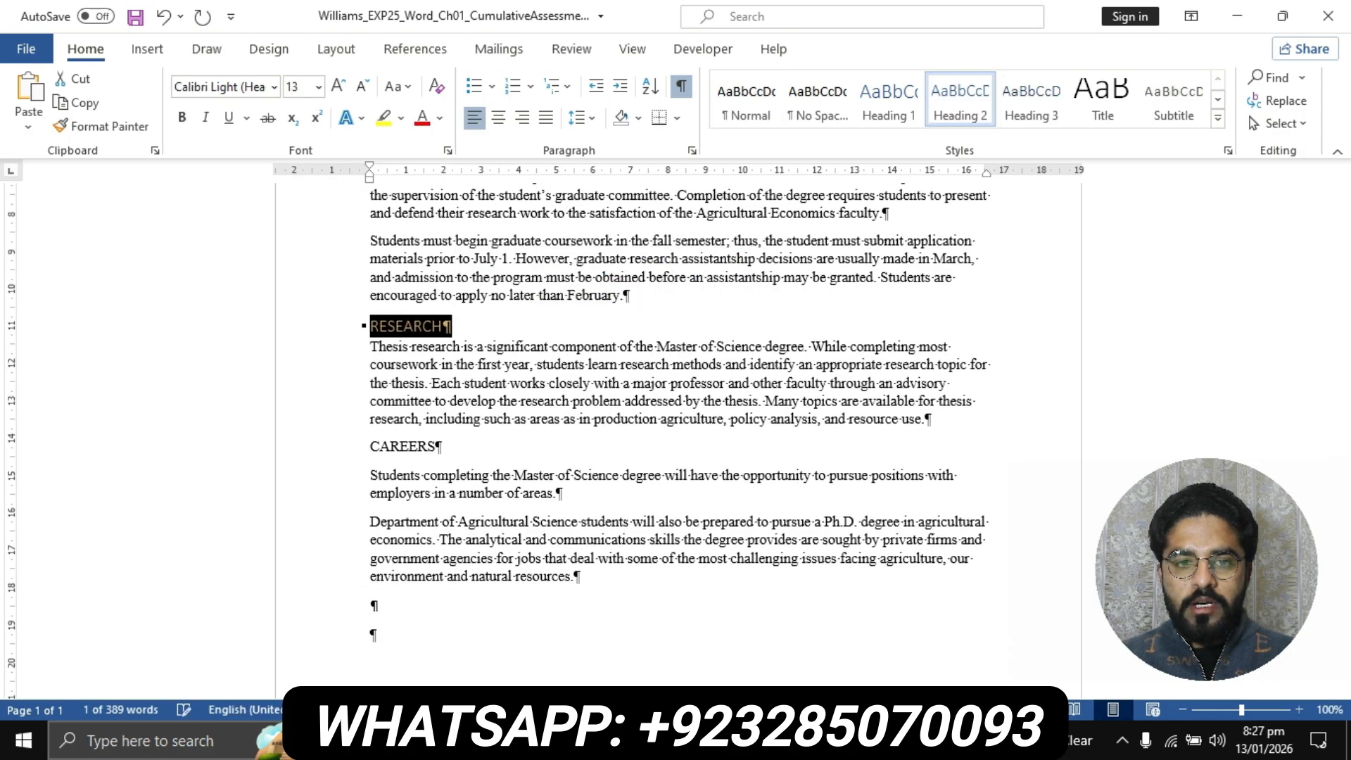
left_click(351, 448)
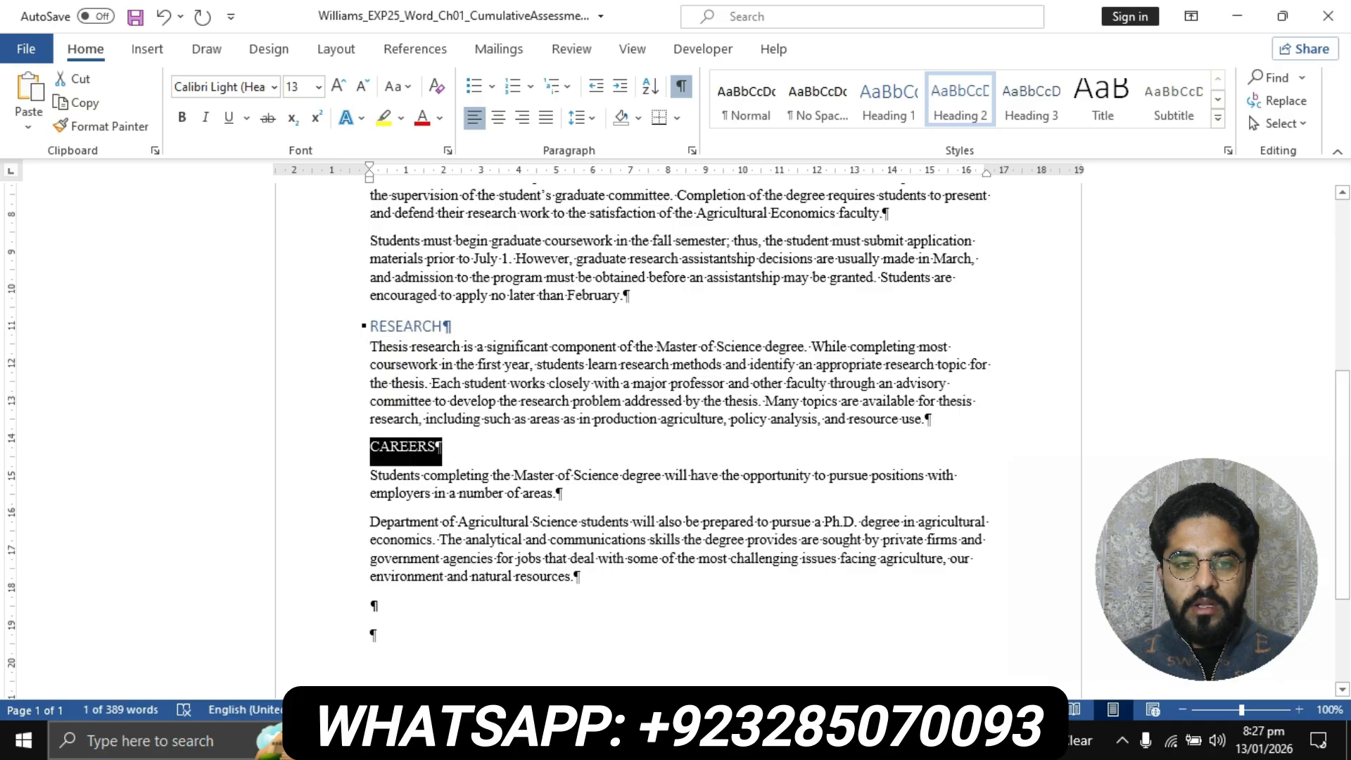
left_click(961, 102)
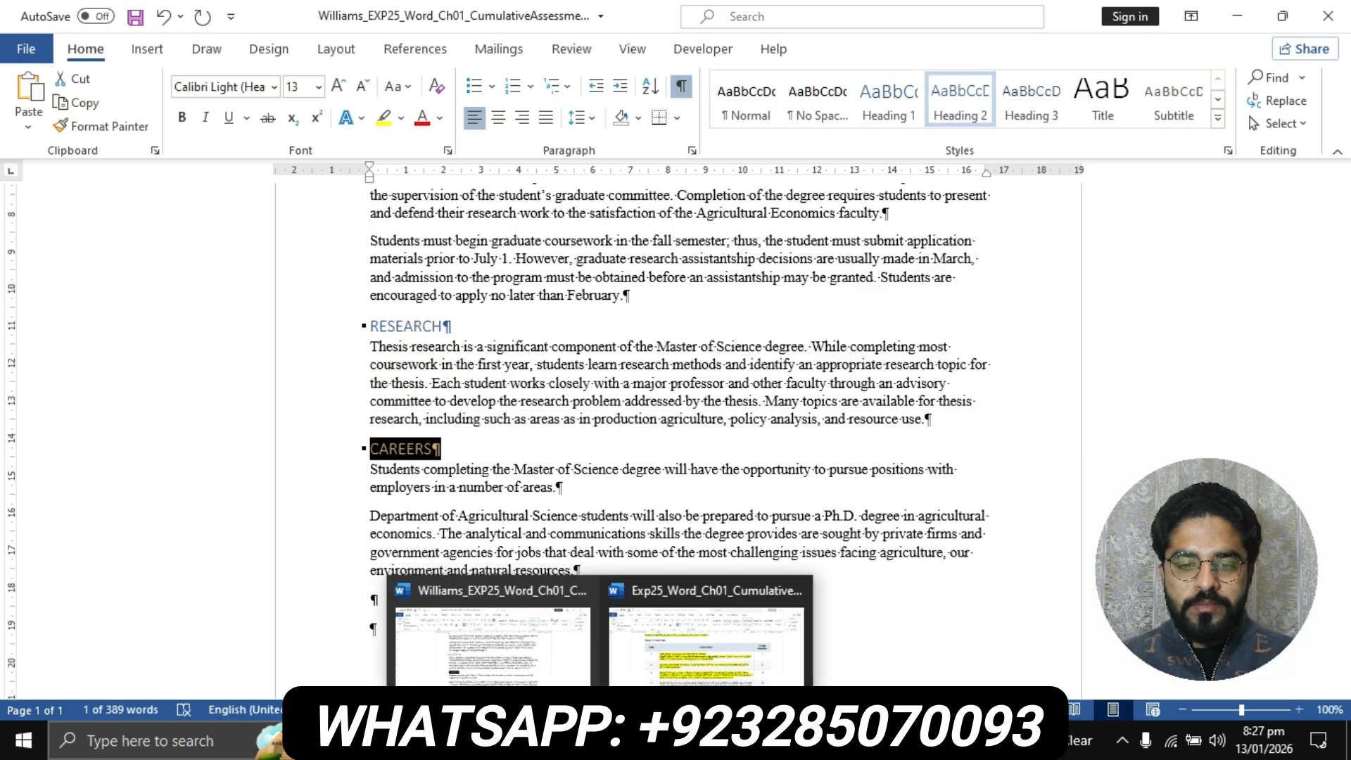
Check the last sentence of step 3 in the instructions document, then return to the student's report
left_click(602, 740)
left_click(704, 637)
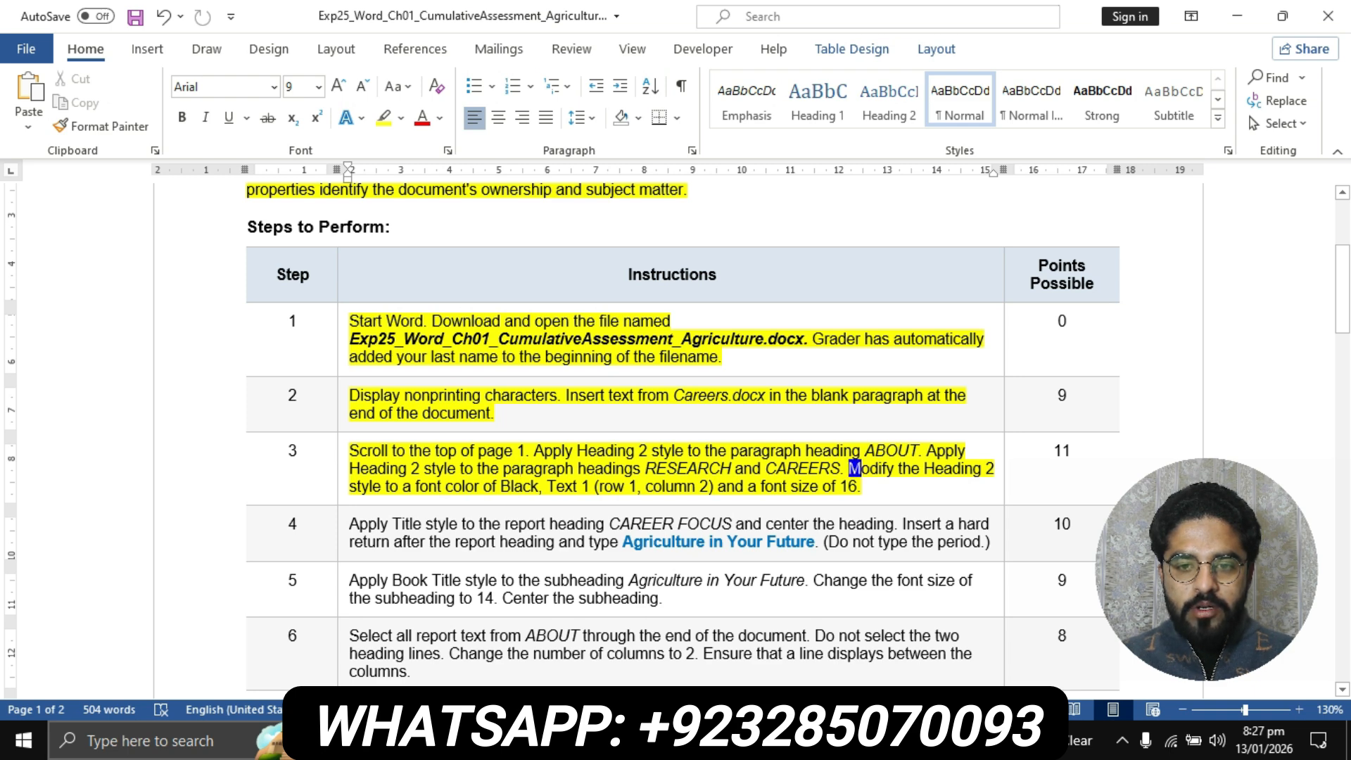
left_click_drag(850, 468, 861, 487)
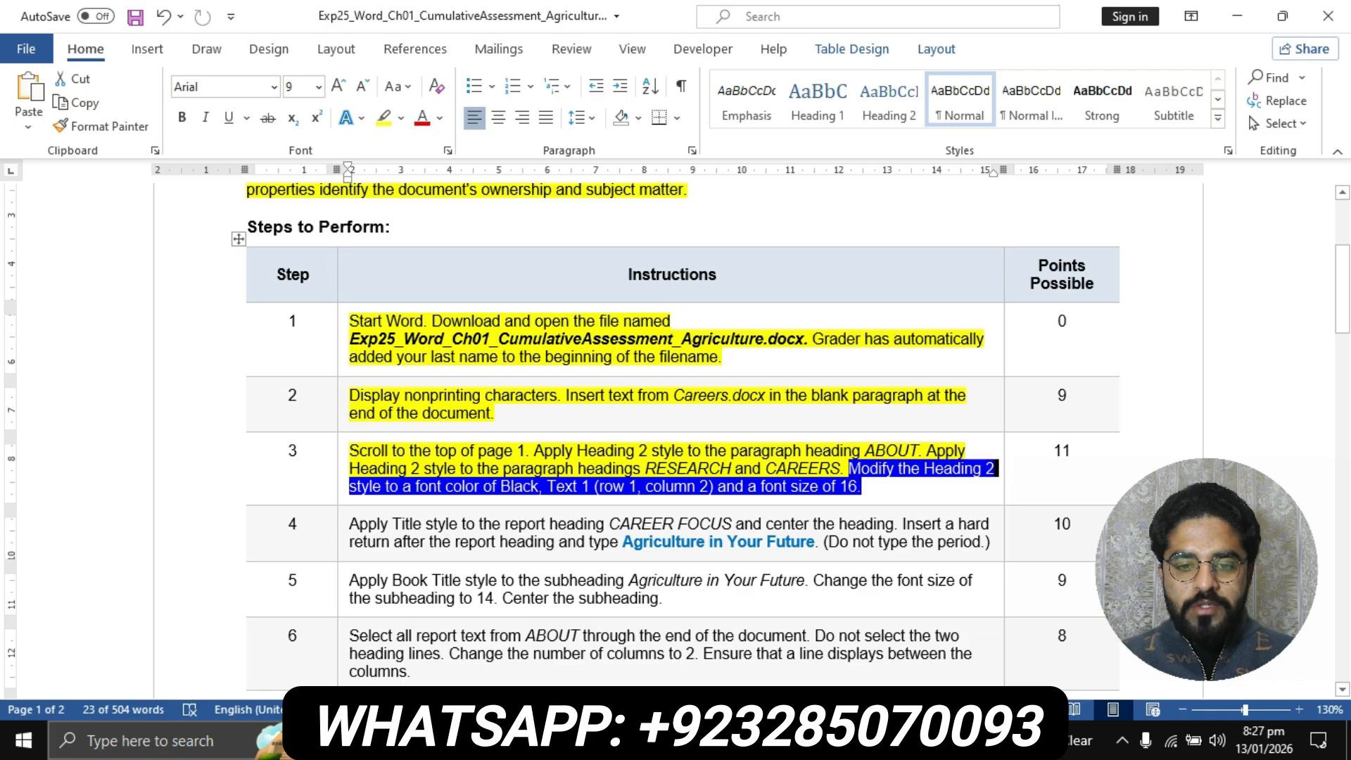
left_click(600, 741)
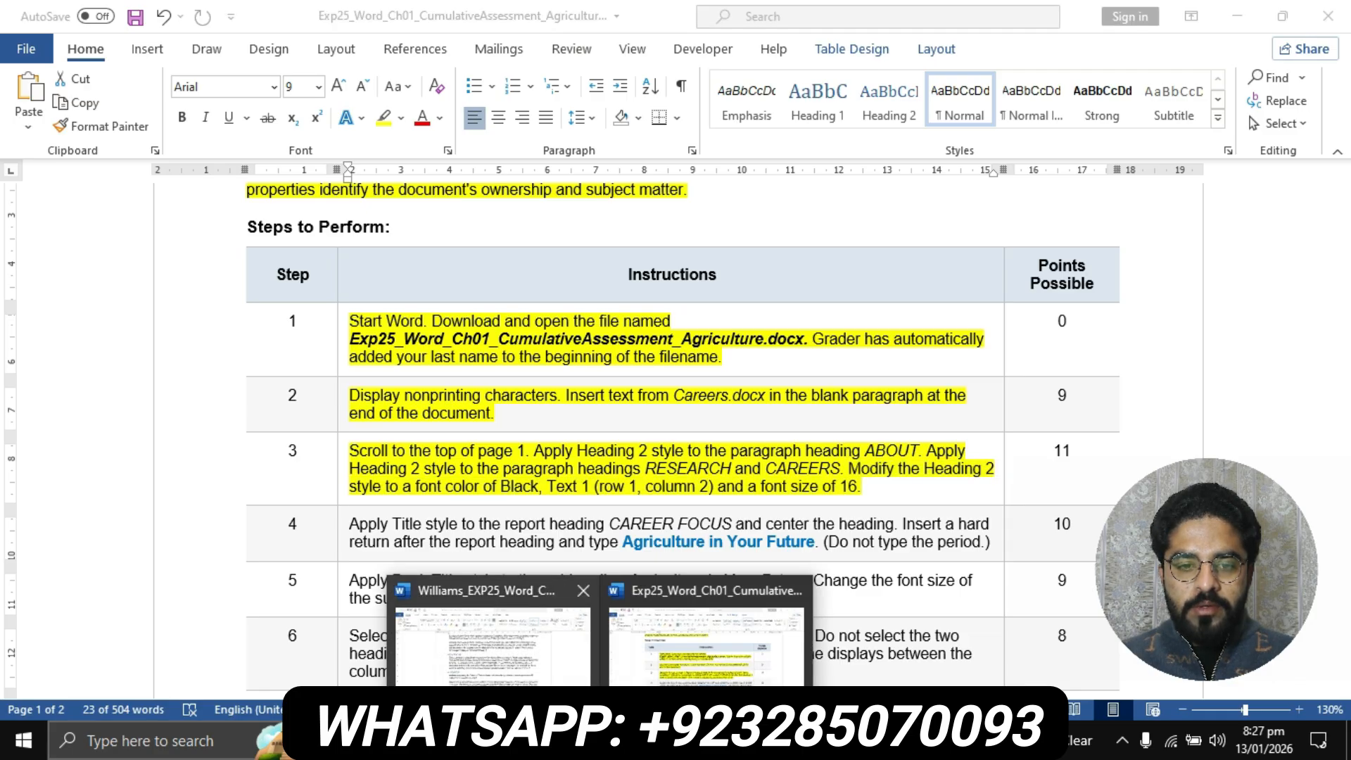
left_click(529, 697)
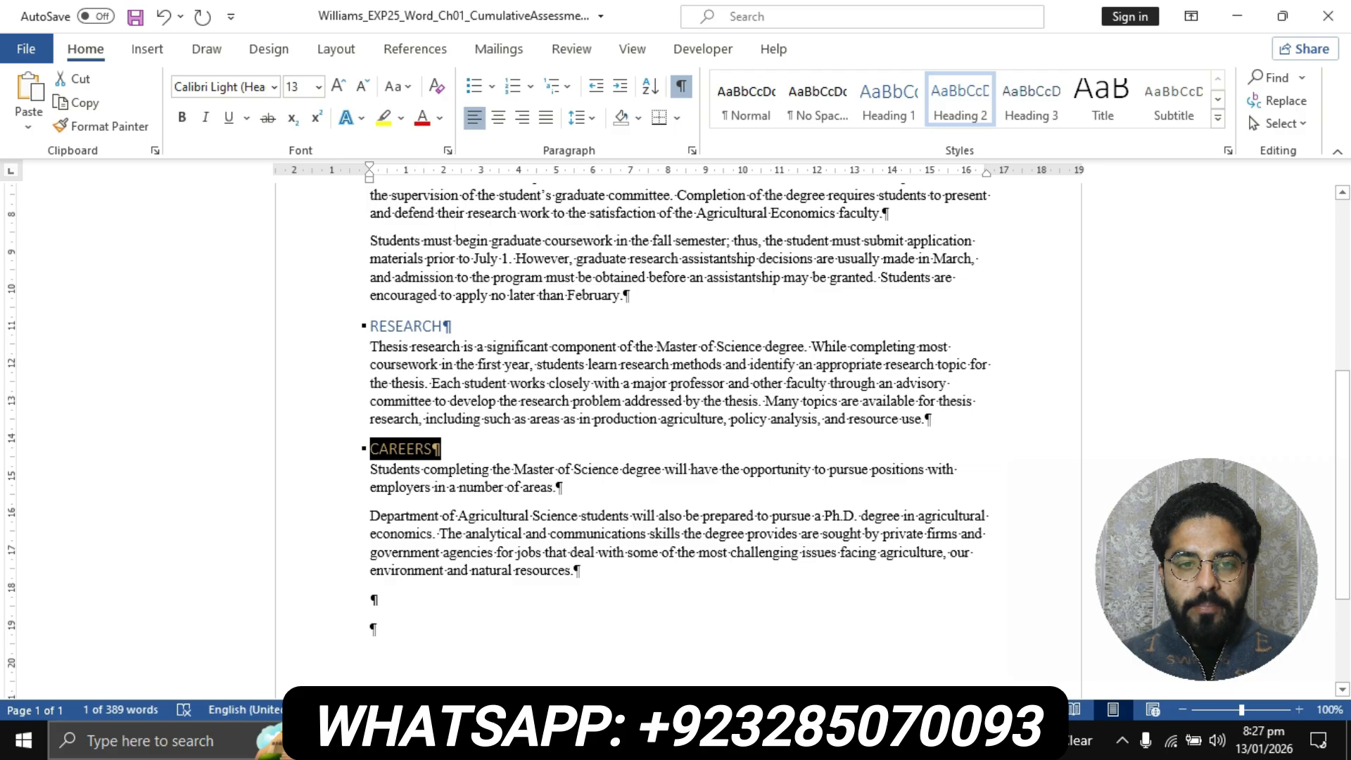
Open the Heading 2 style for modification in the report and set its font color to Black, Text 1
scroll(679, 422, "up", 7)
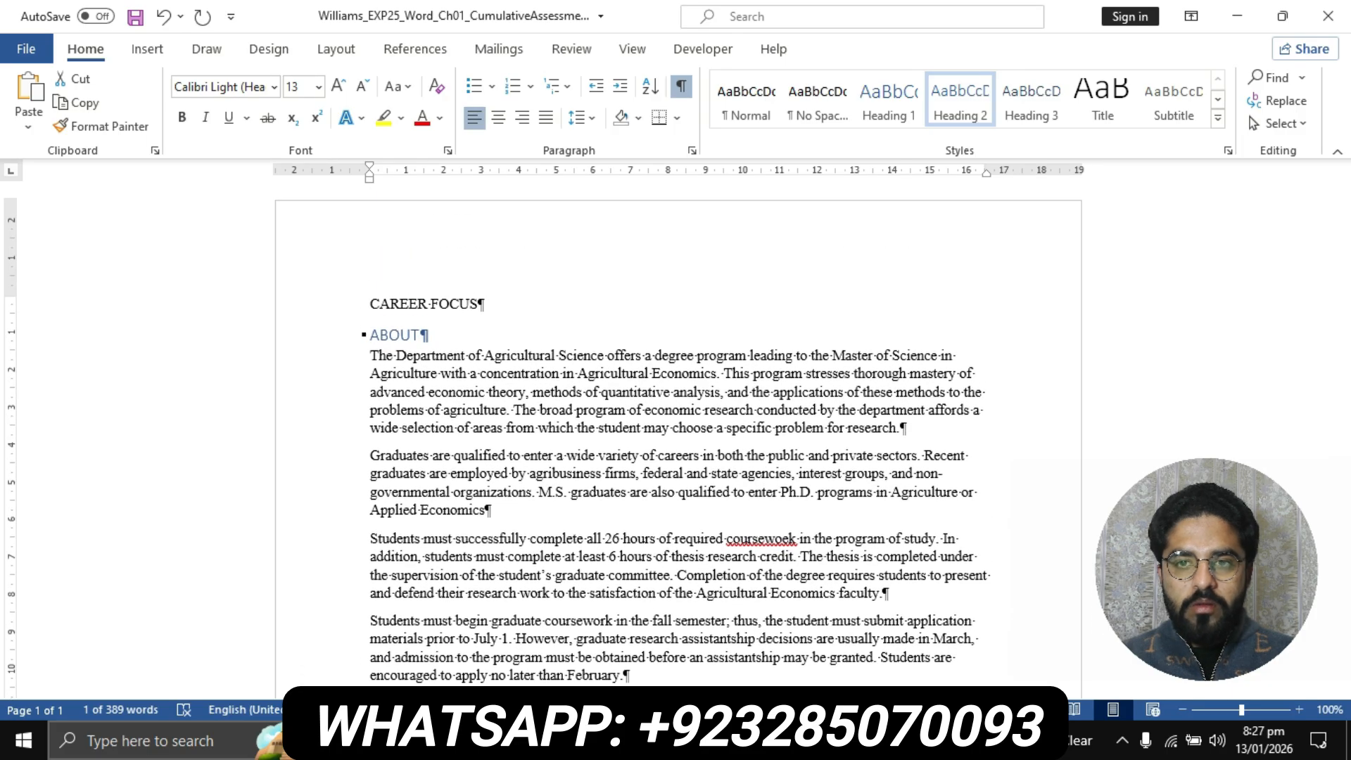
right_click(962, 109)
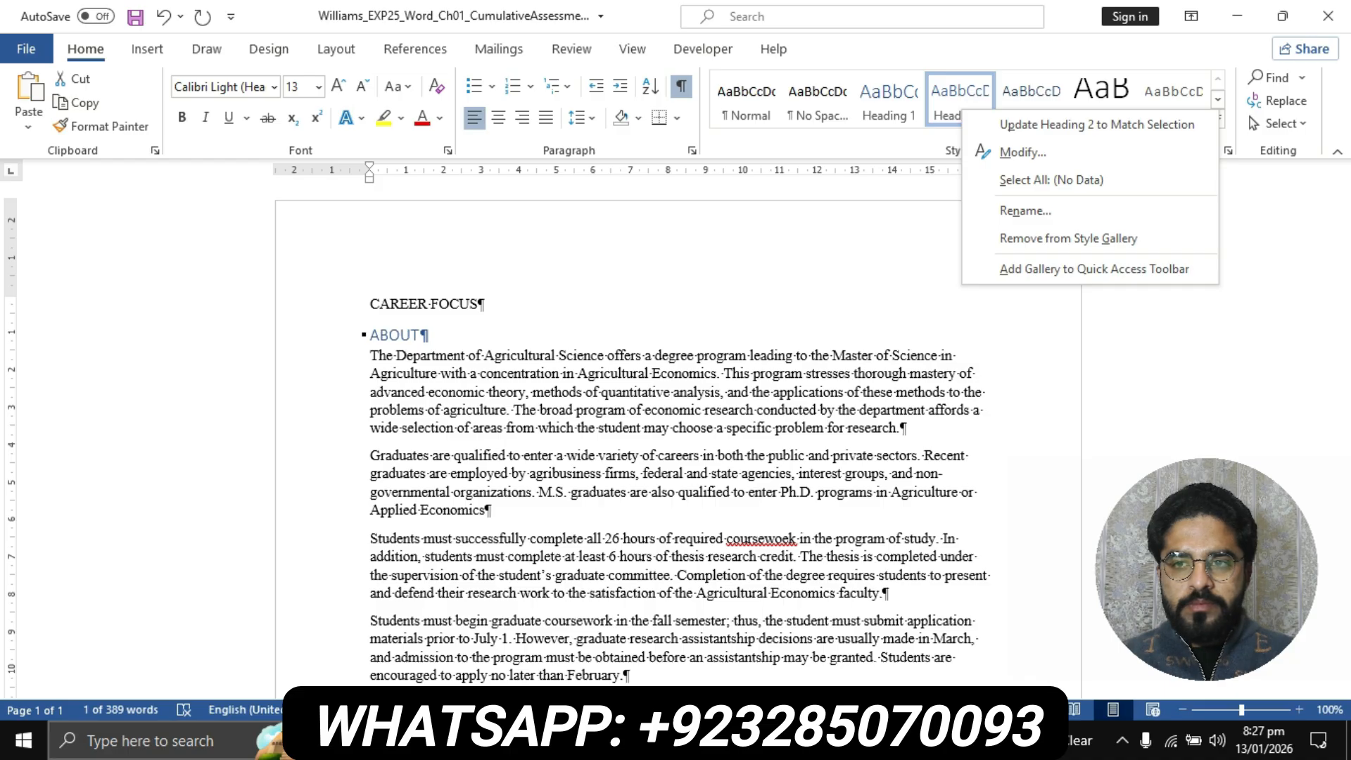
key("Escape")
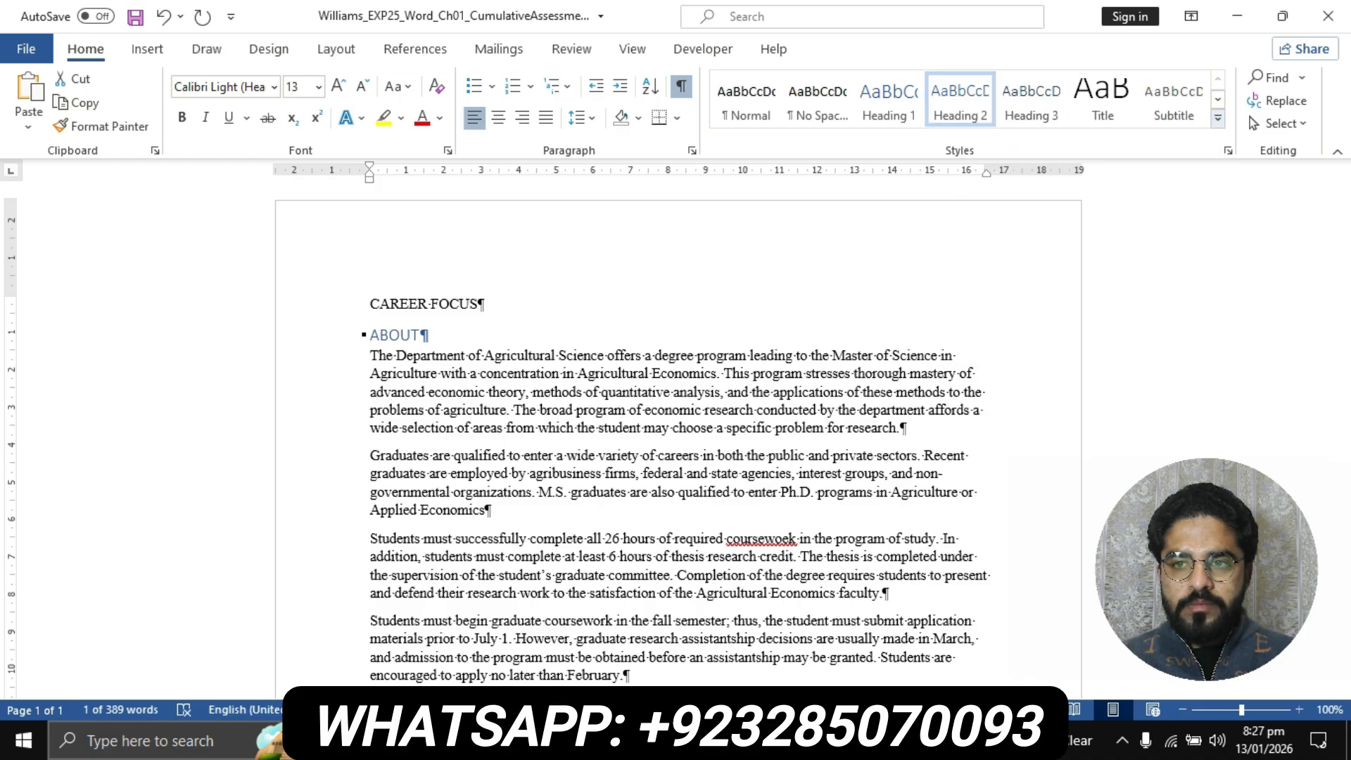
left_click(1218, 119)
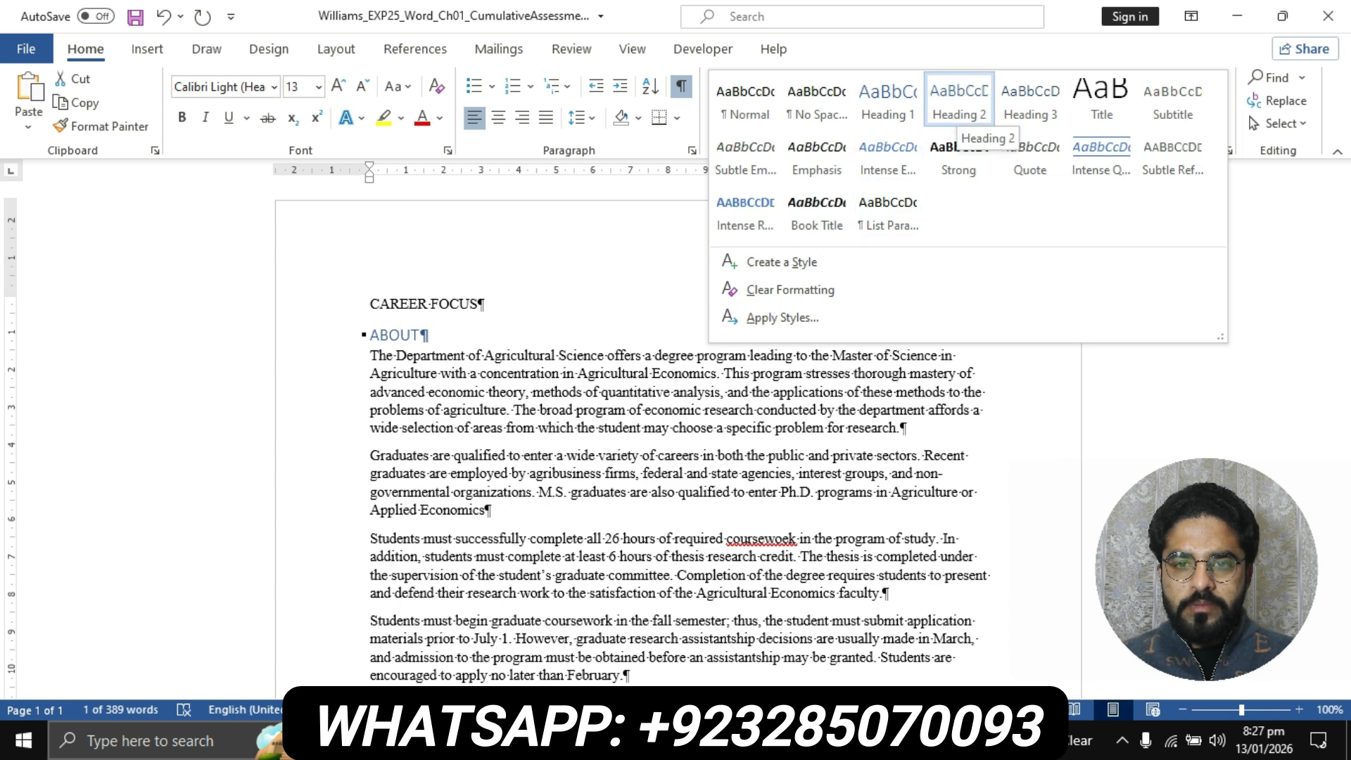
right_click(956, 105)
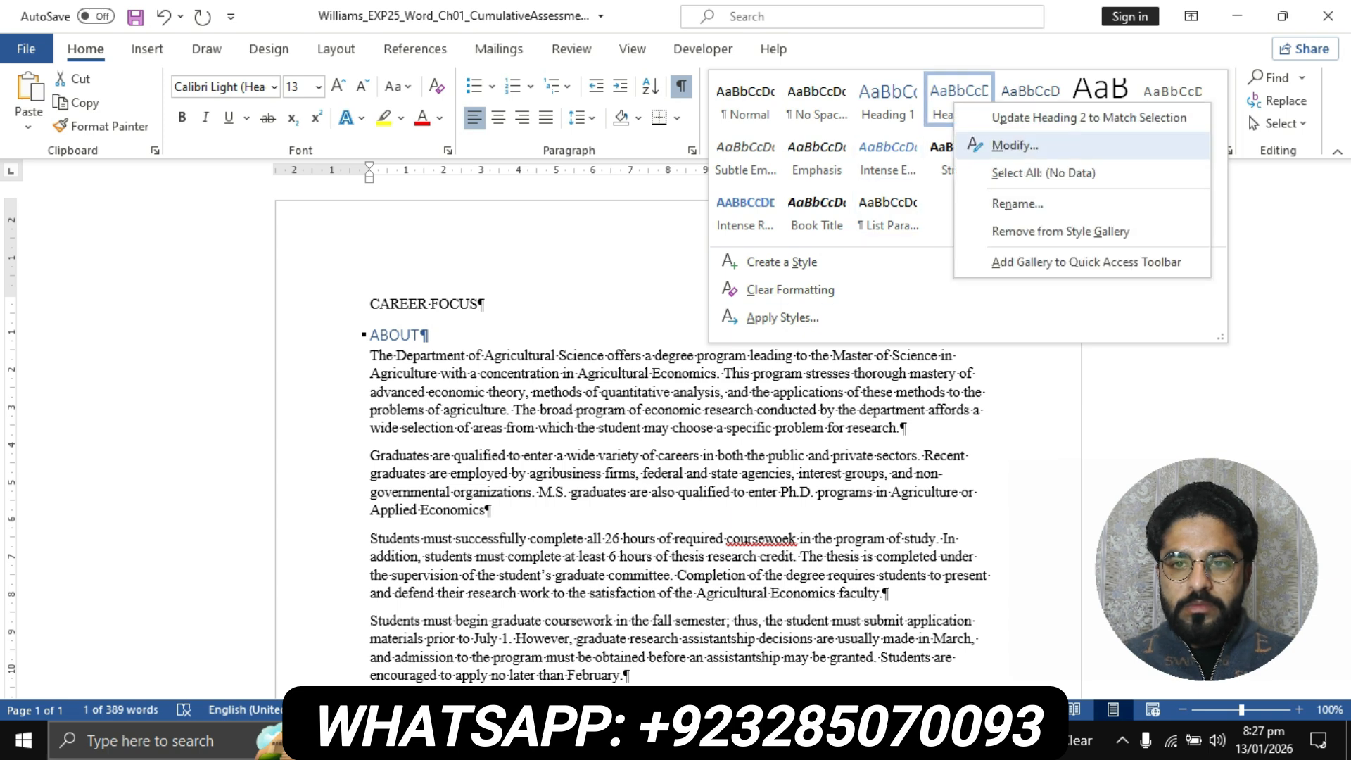
left_click(1013, 146)
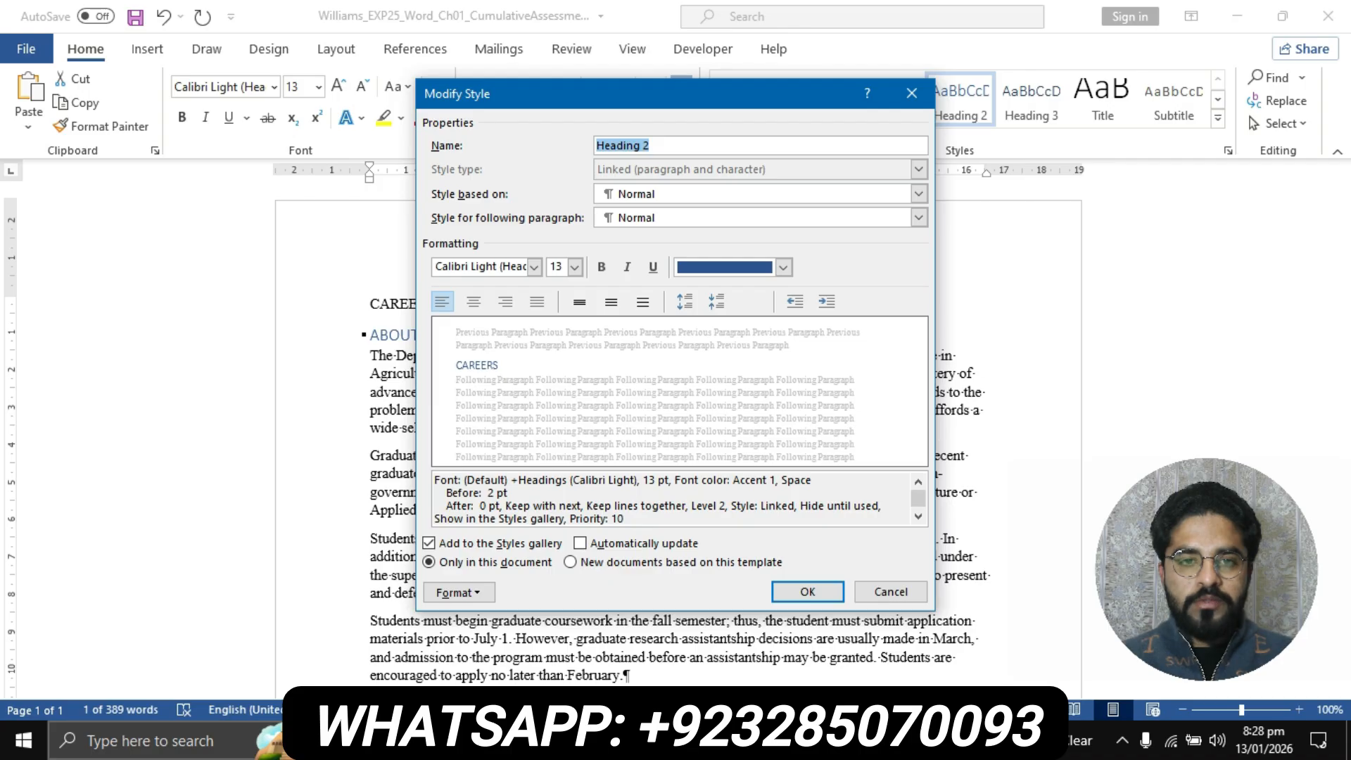
left_click(458, 592)
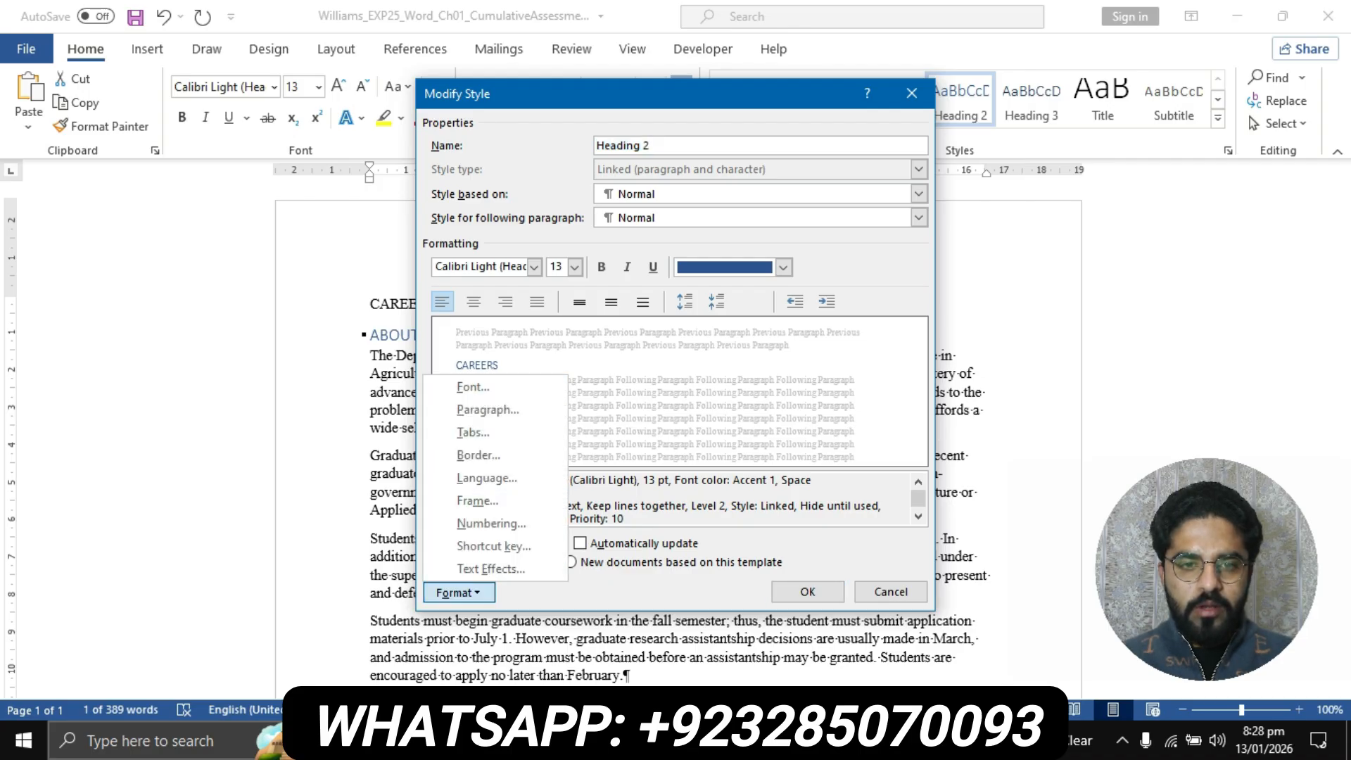
left_click(474, 387)
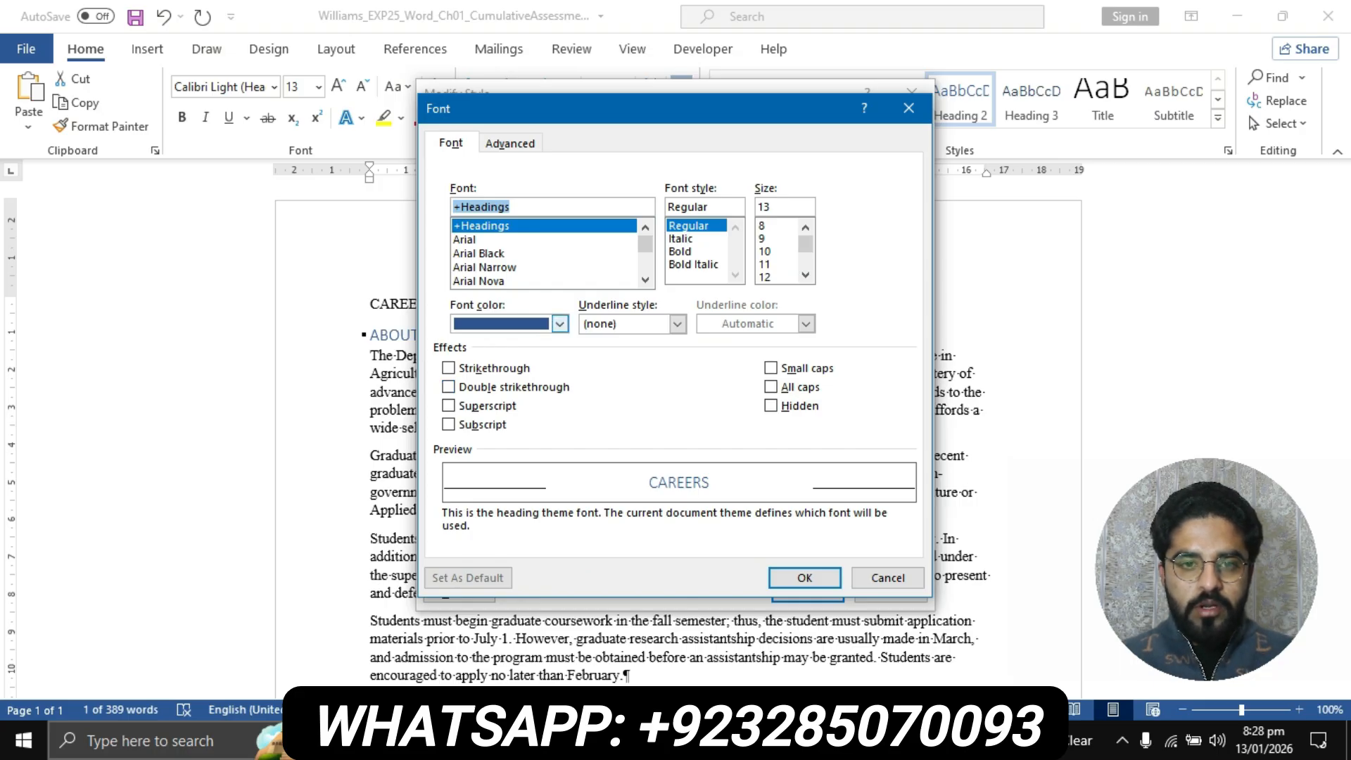
left_click(560, 324)
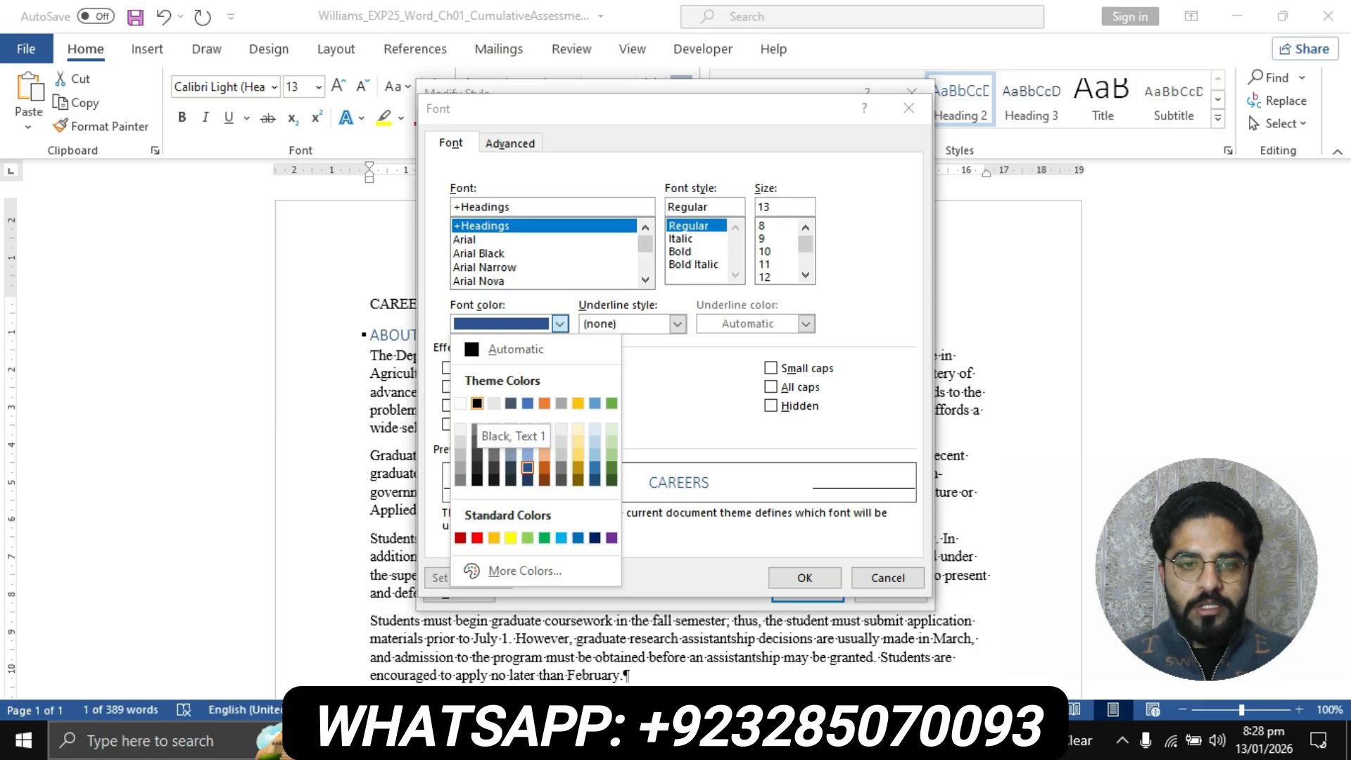
left_click(477, 403)
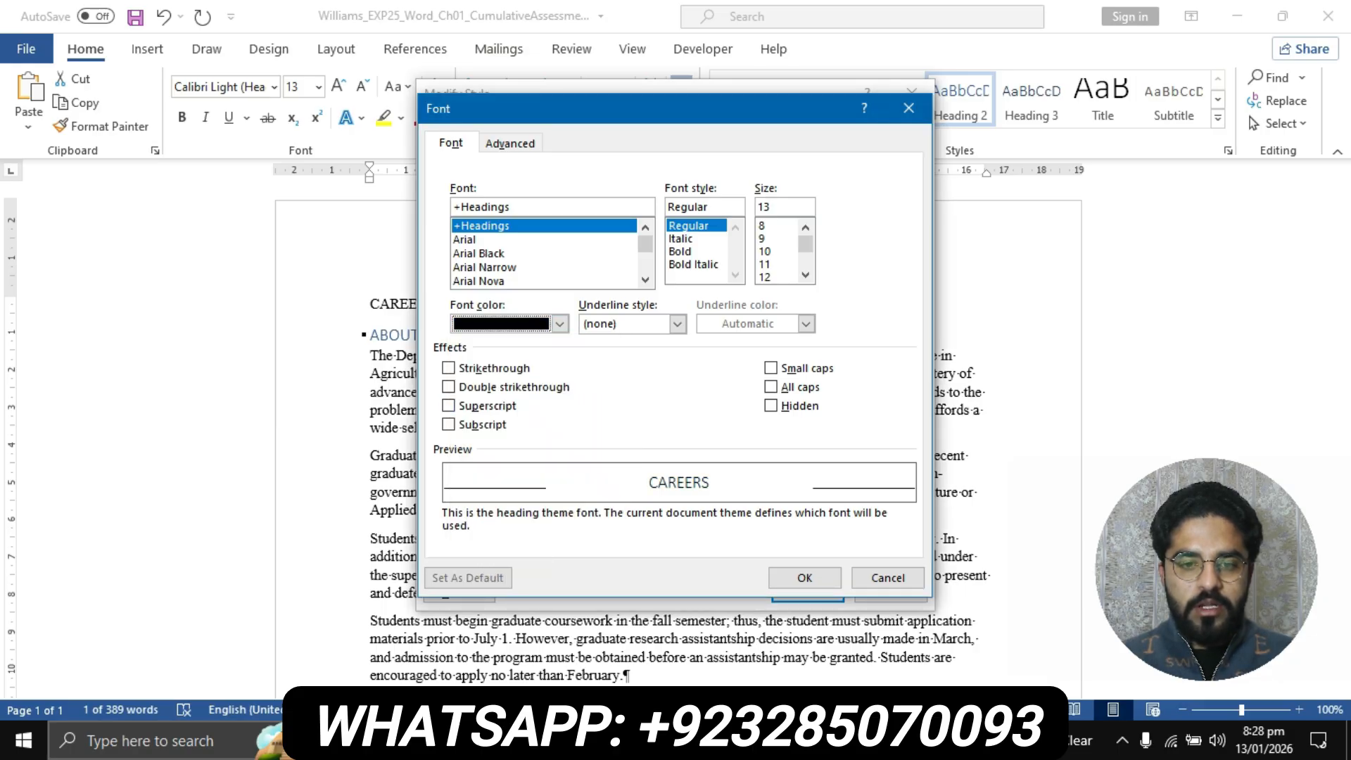
Recheck the size requirement in step 3 of the instructions, then set the Heading 2 style's font size to 16 and apply the style changes
left_click(730, 589)
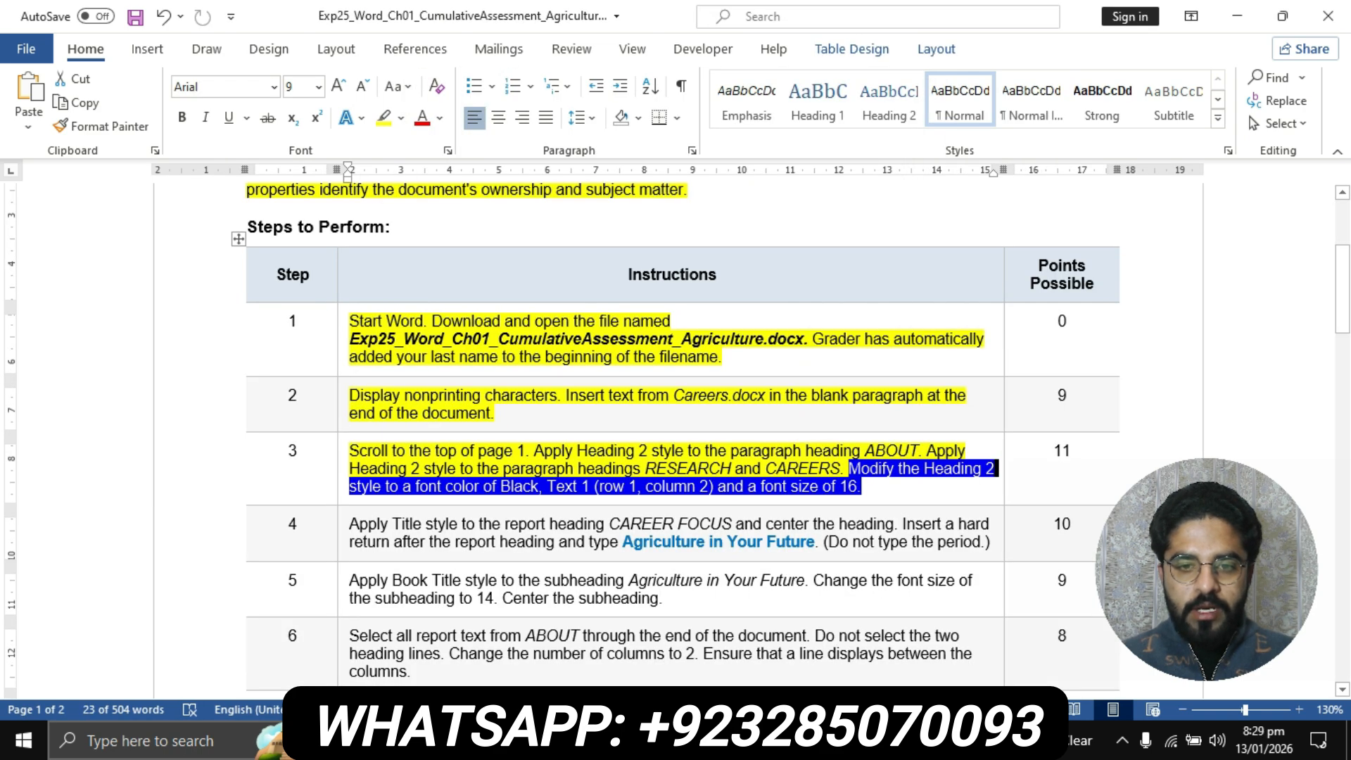
left_click(761, 487)
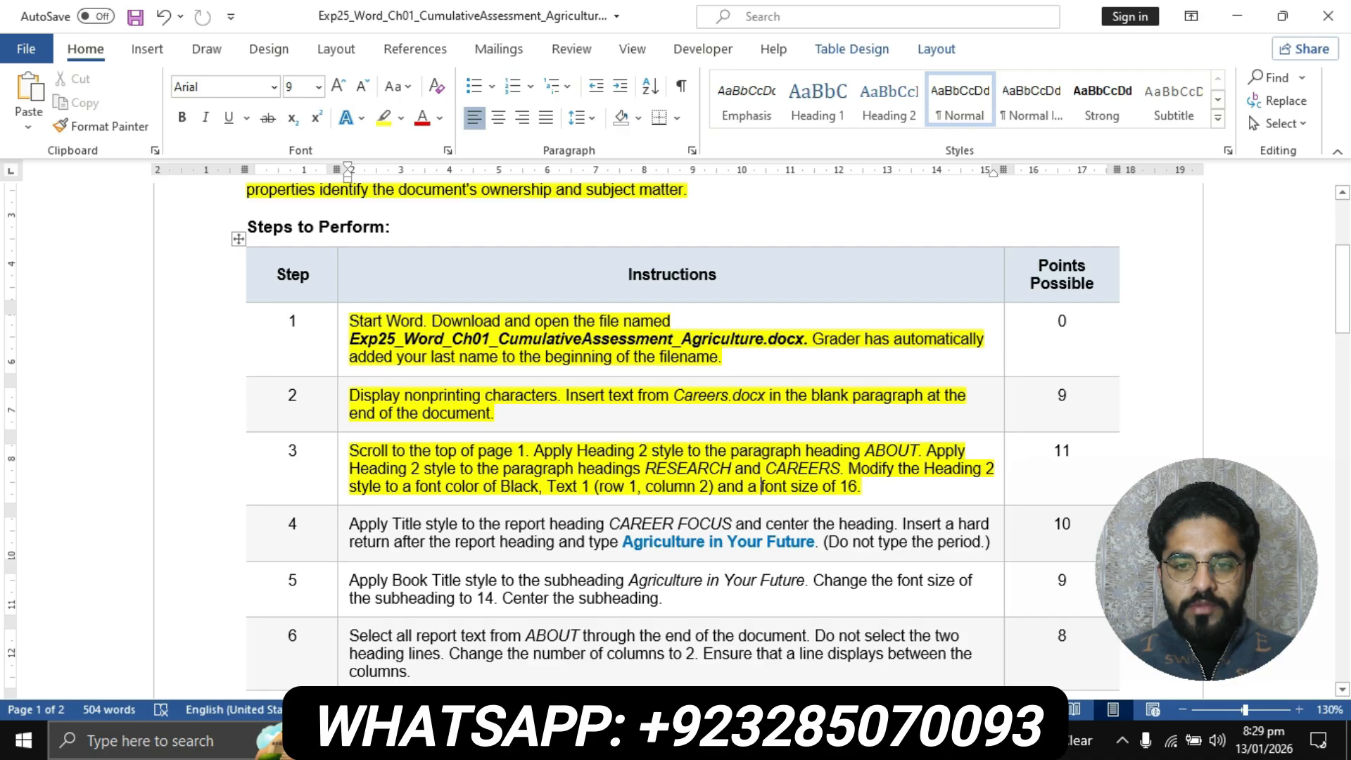
mouse_move(606, 741)
left_click(493, 665)
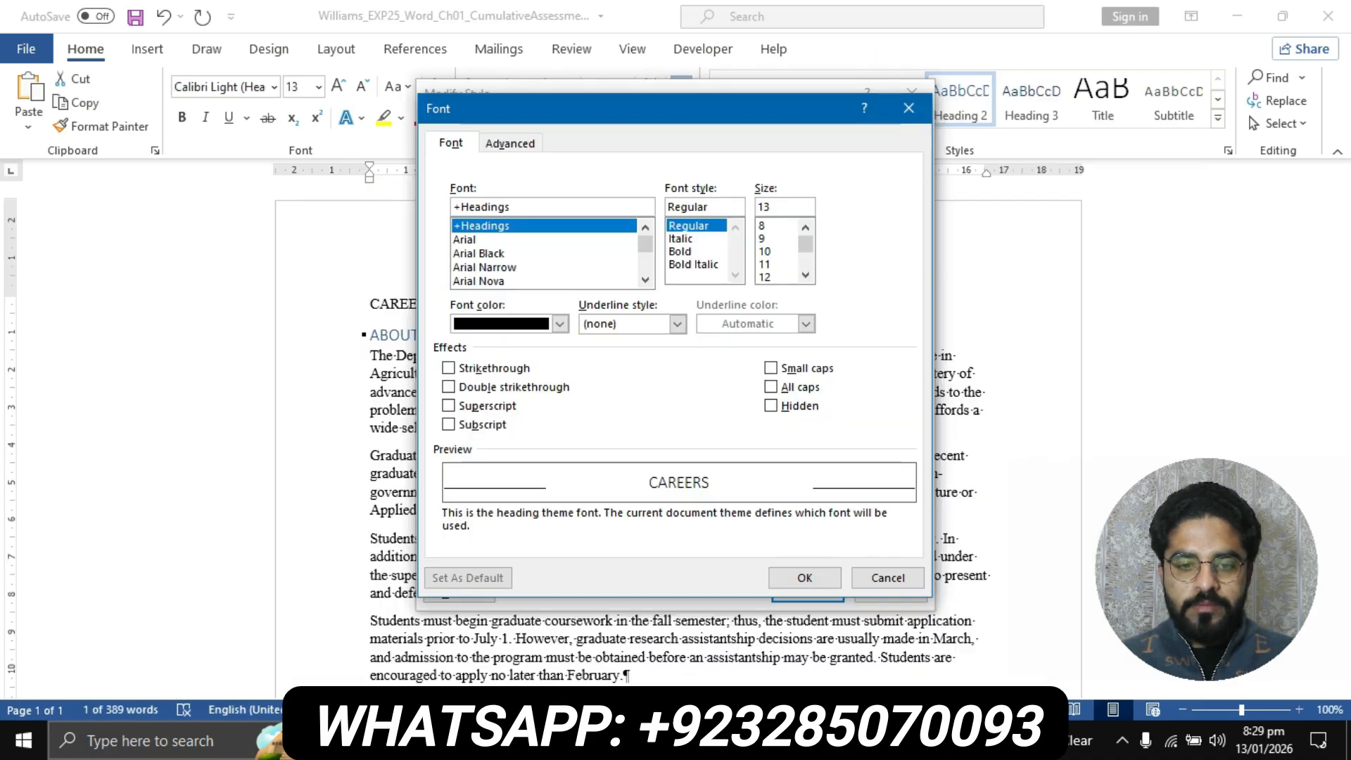
scroll(779, 252, "down", 3)
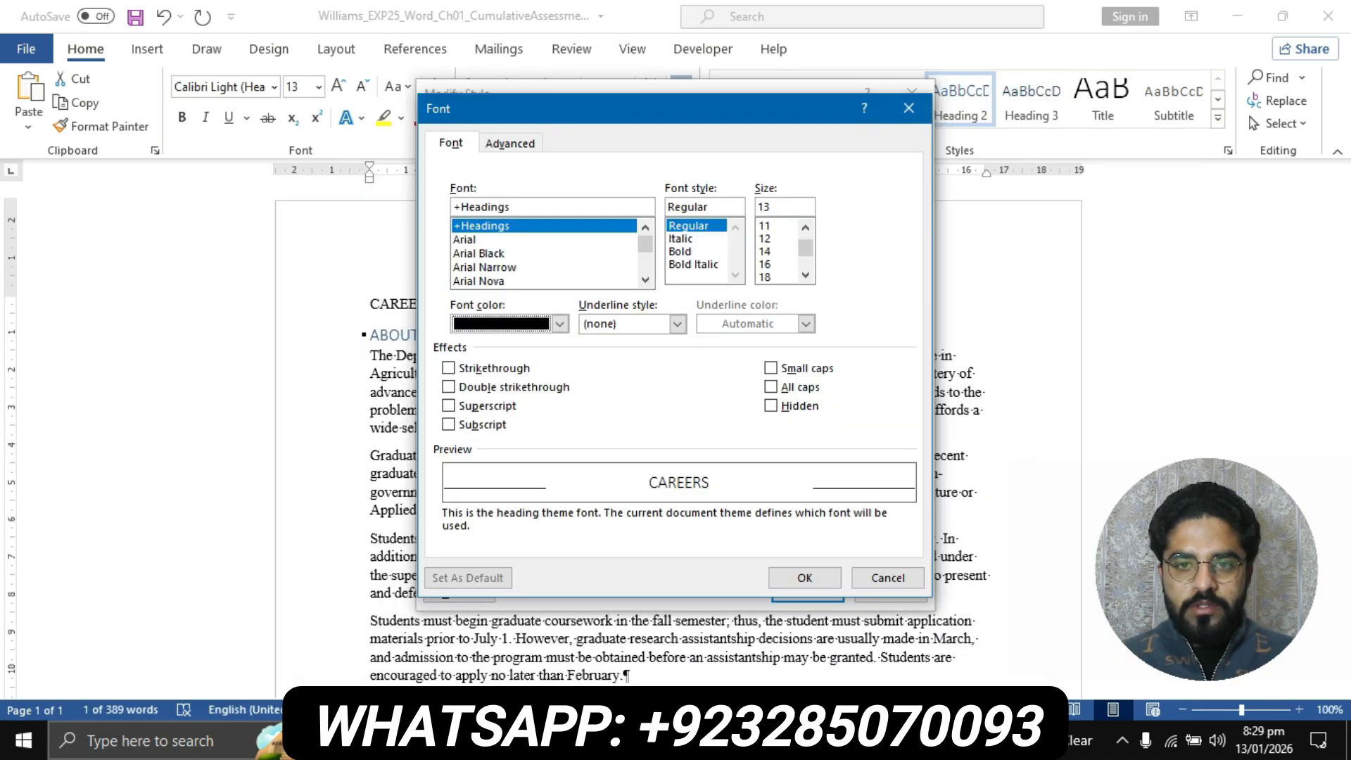
scroll(778, 252, "up", 2)
left_click(771, 265)
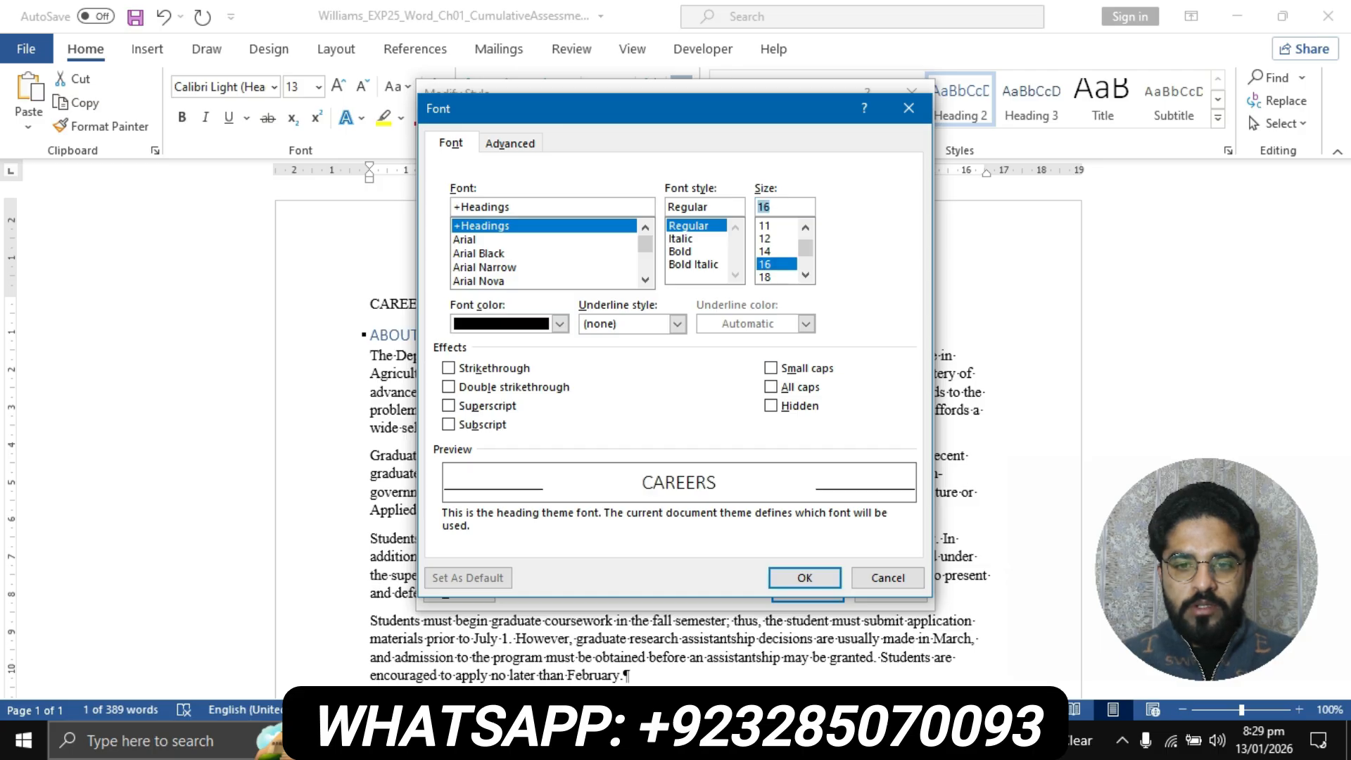
left_click(805, 578)
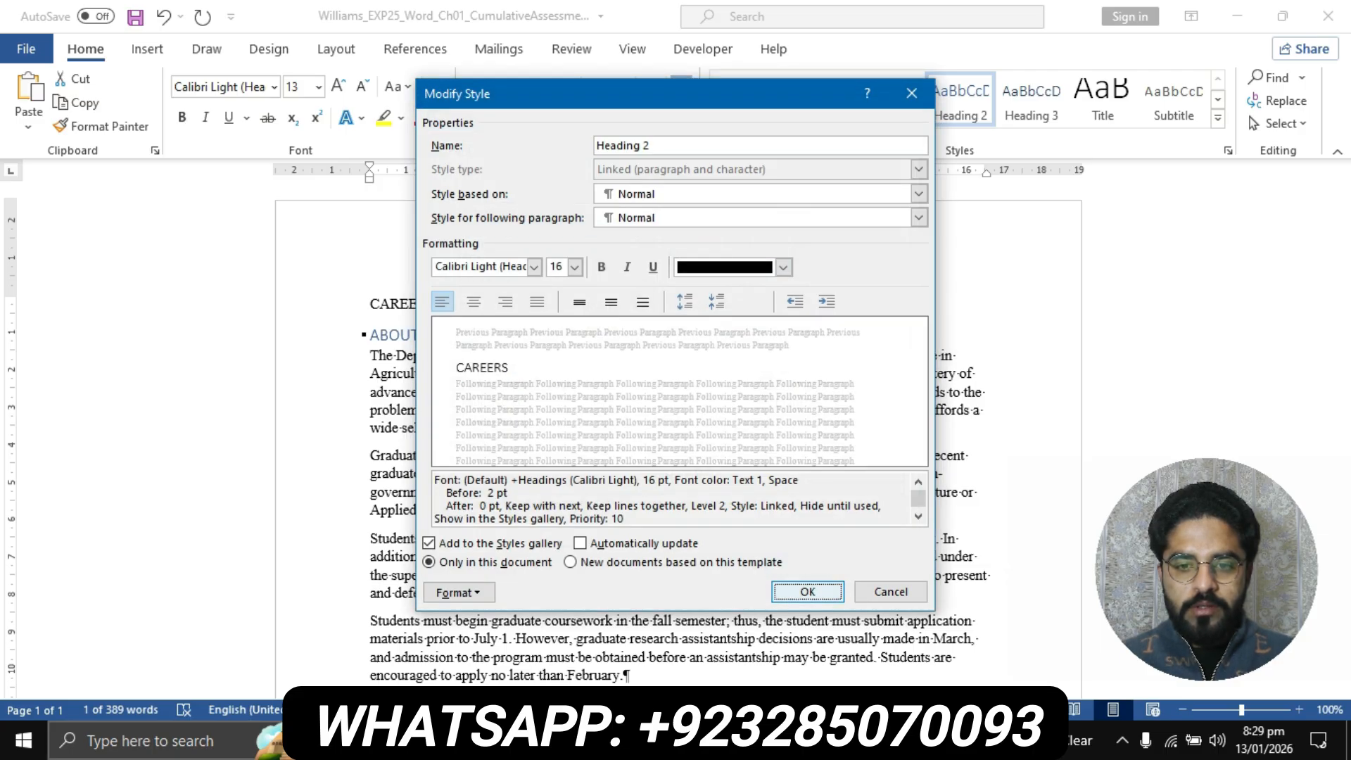
left_click(808, 591)
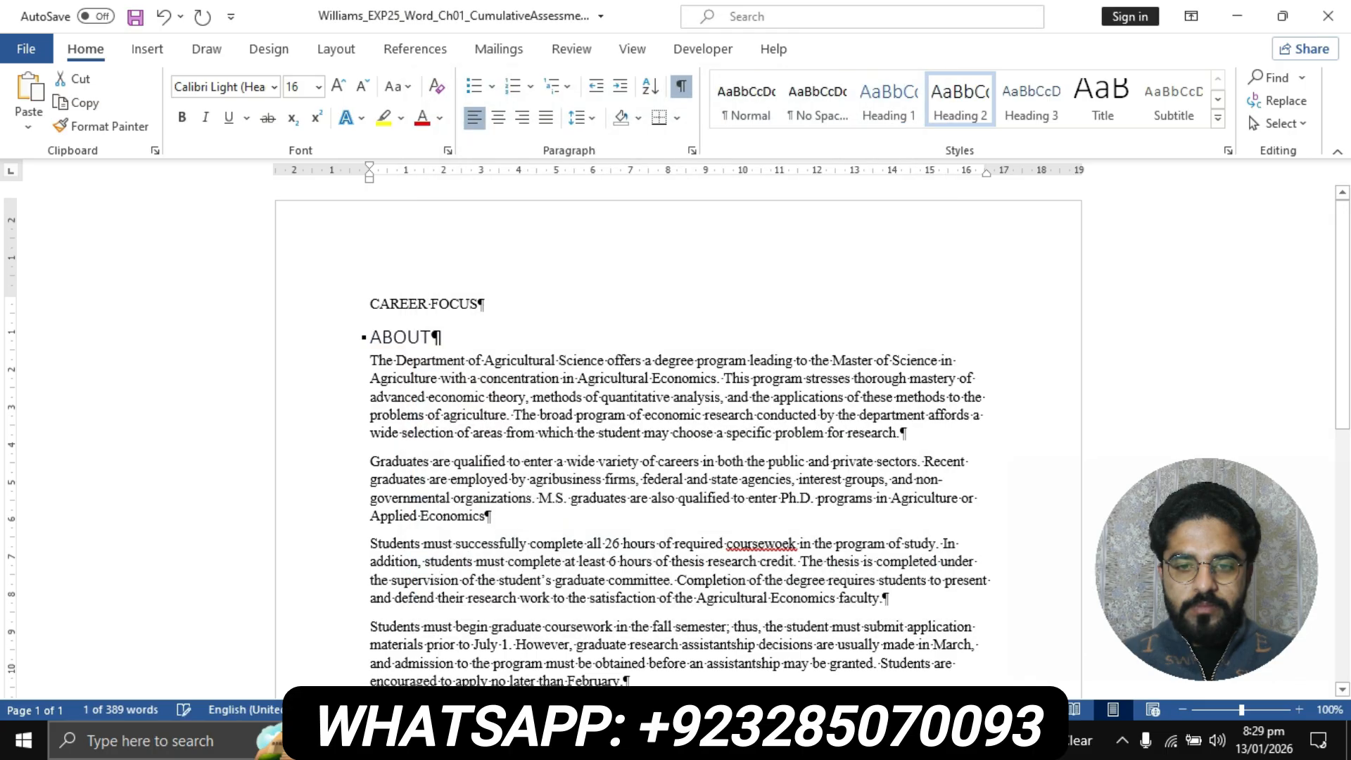
Return to the instructions document and highlight the step 4 instruction text in yellow
left_click(603, 741)
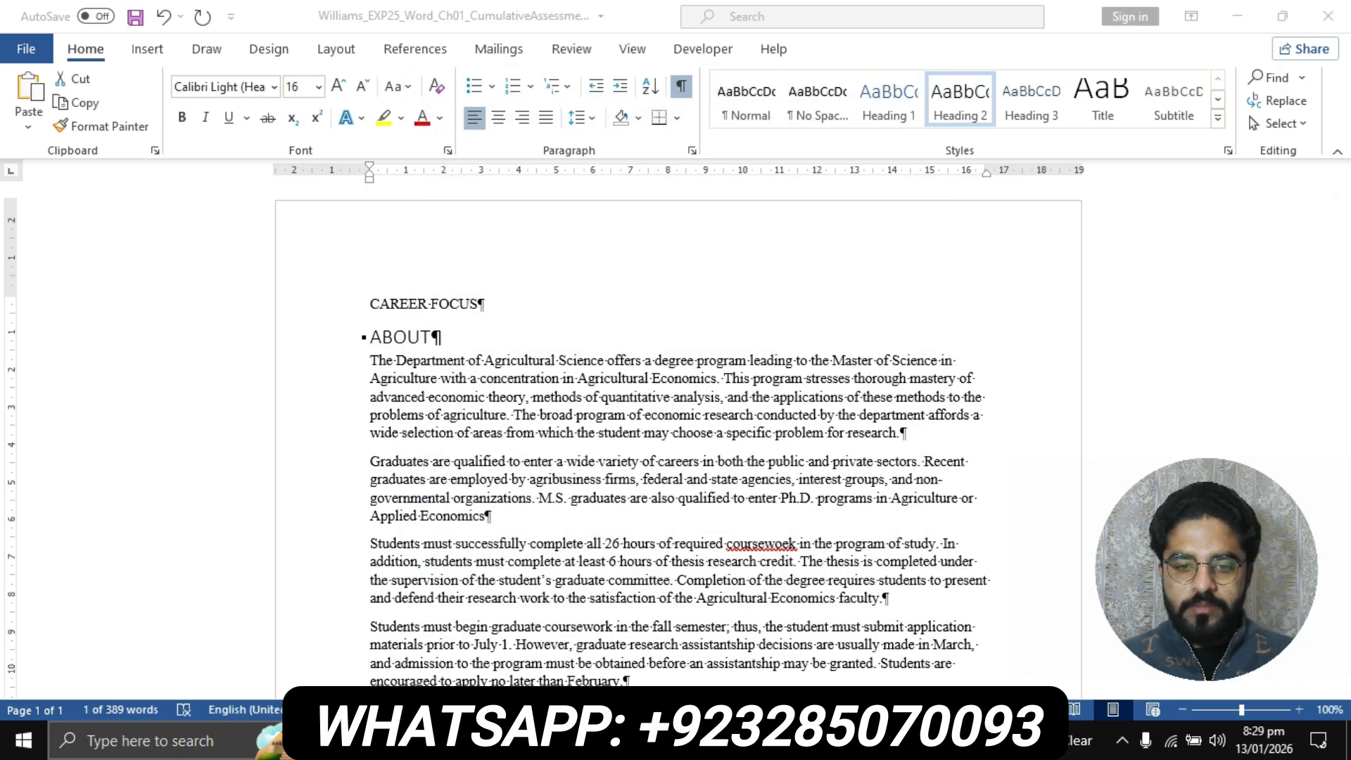
left_click(706, 642)
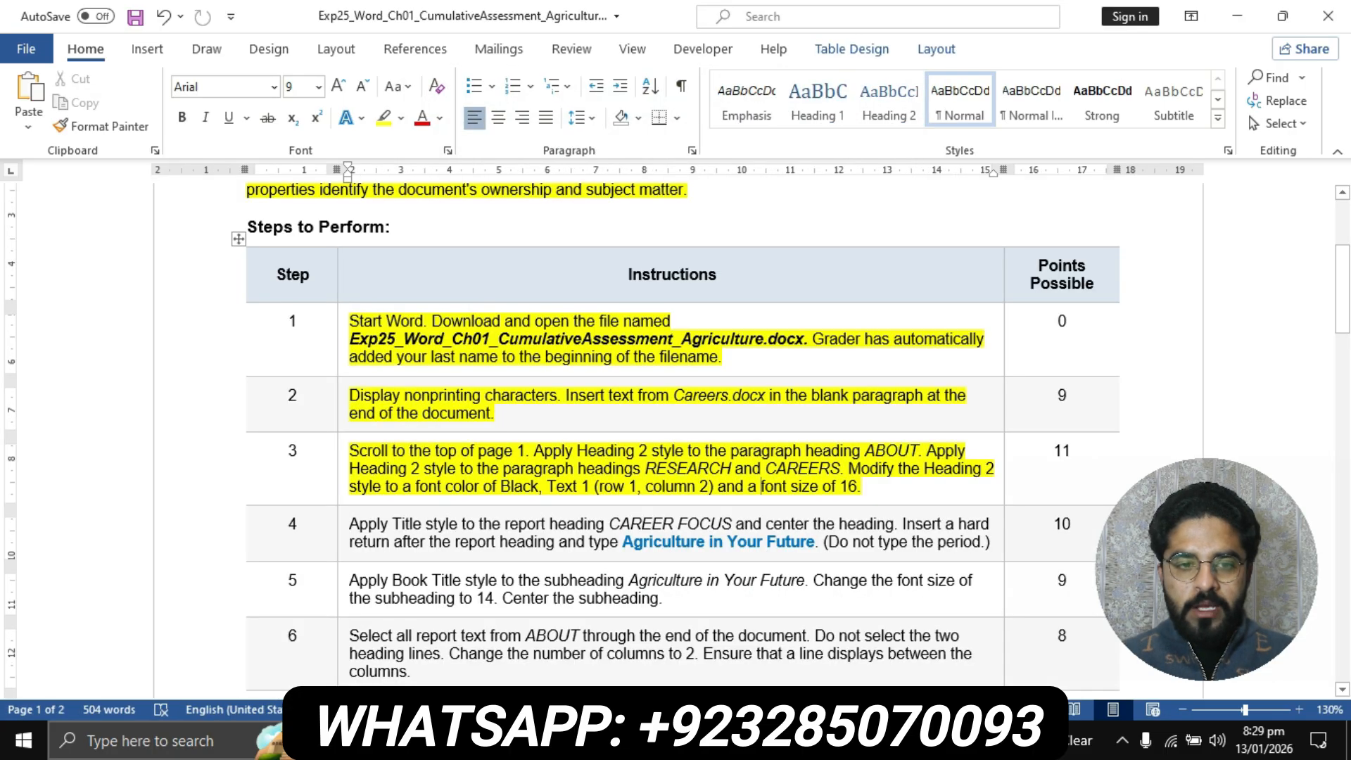
scroll(682, 436, "down", 5)
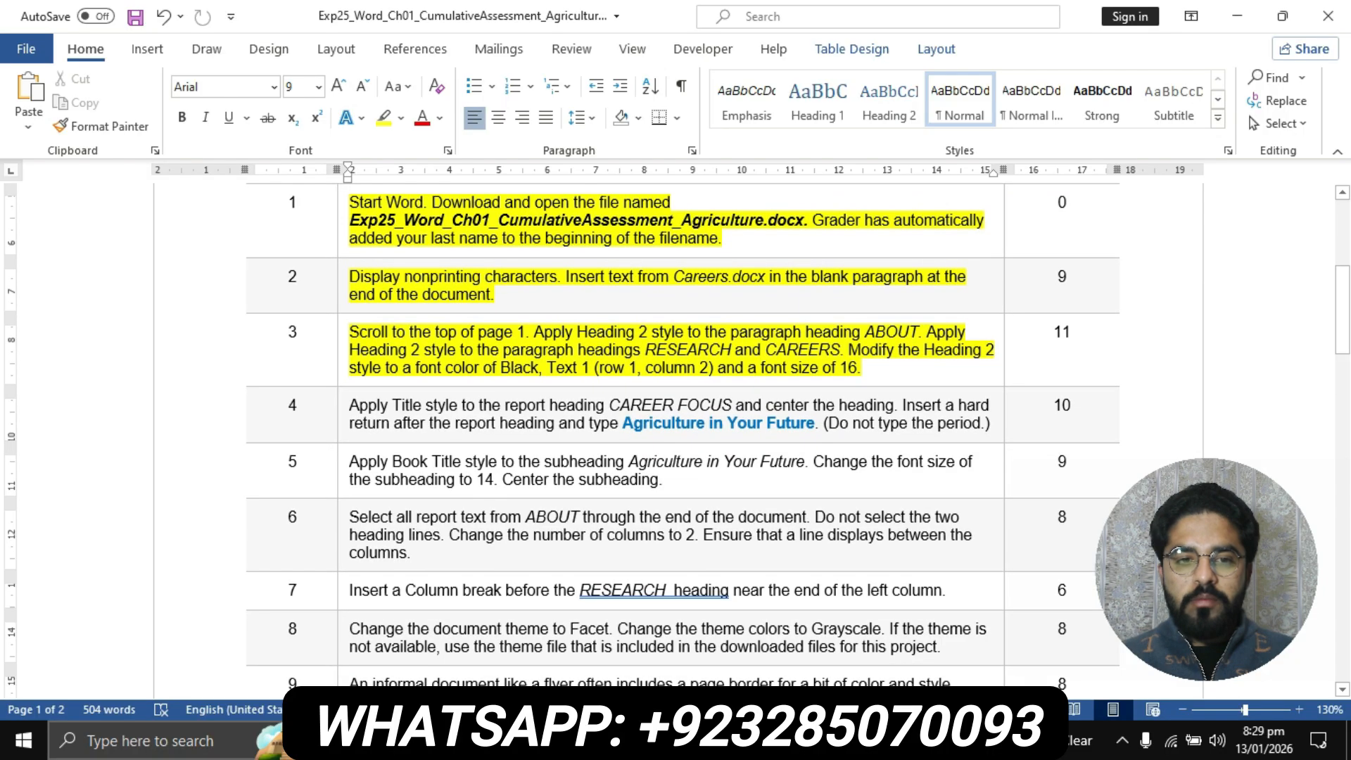
left_click(343, 348)
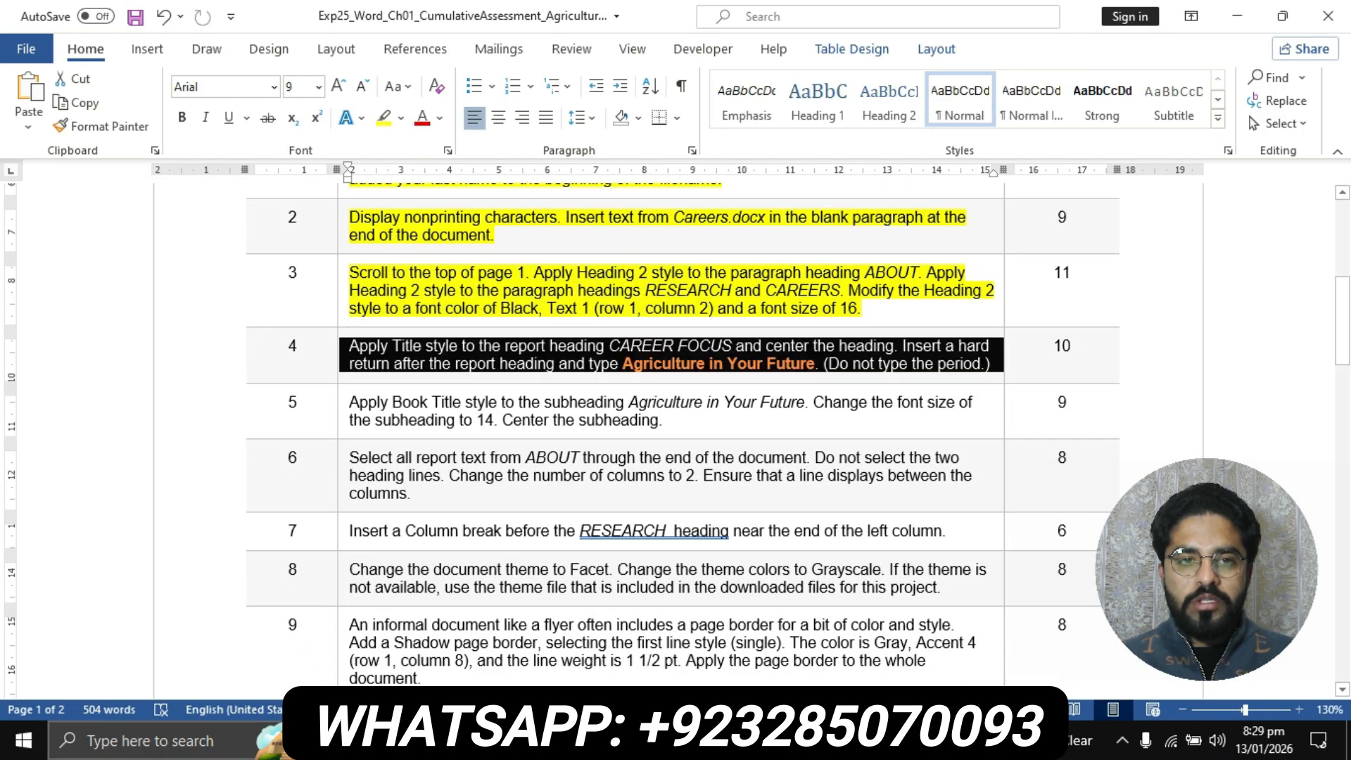
left_click(384, 119)
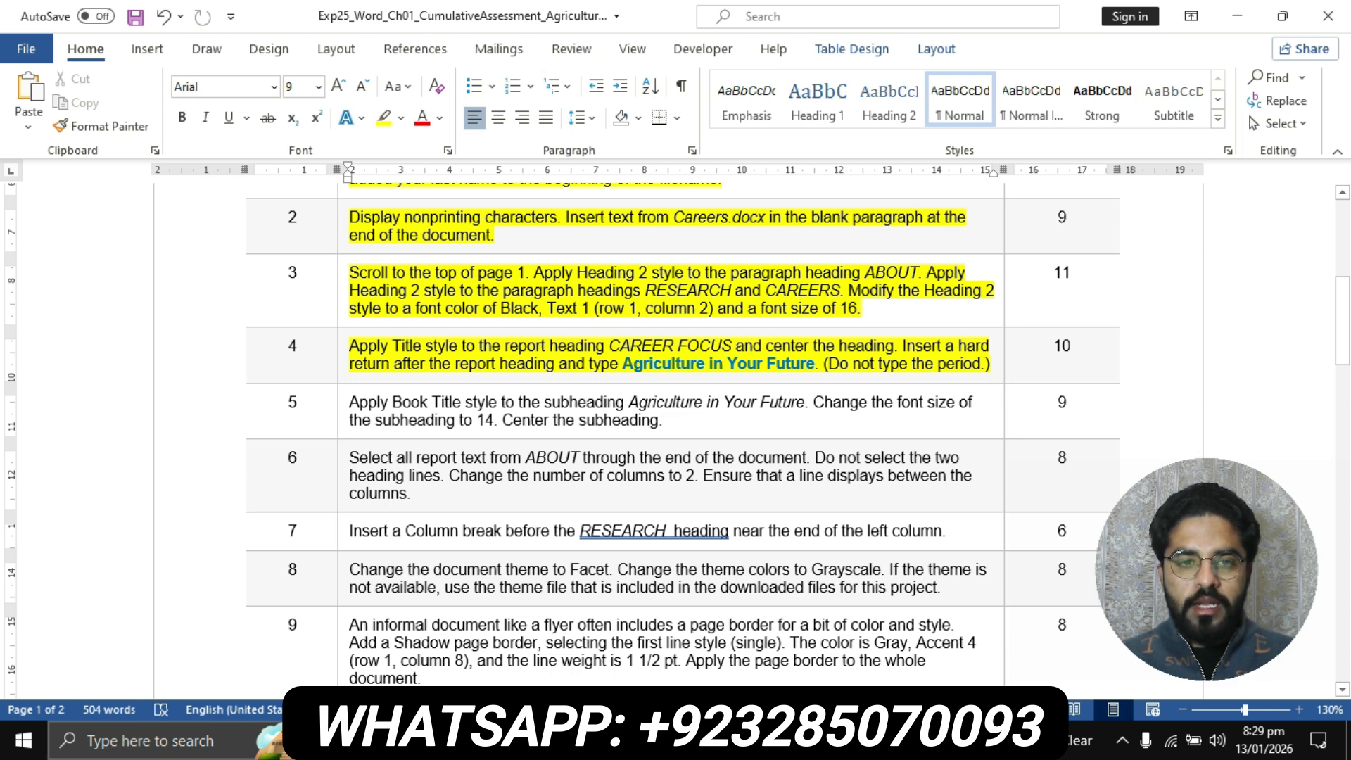
Check the first sentence of step 4, then apply the Title style to the report heading CAREER FOCUS and center it
left_click_drag(350, 347, 894, 346)
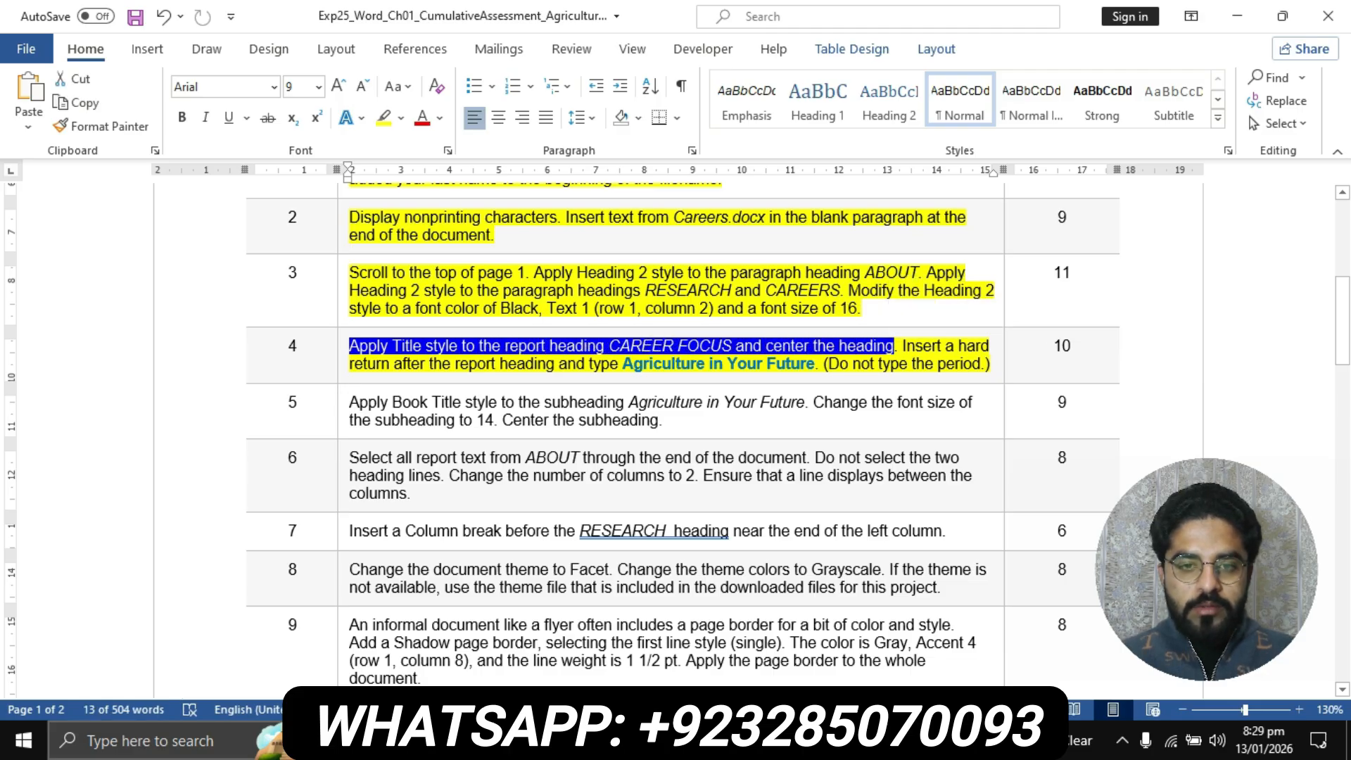
left_click(600, 741)
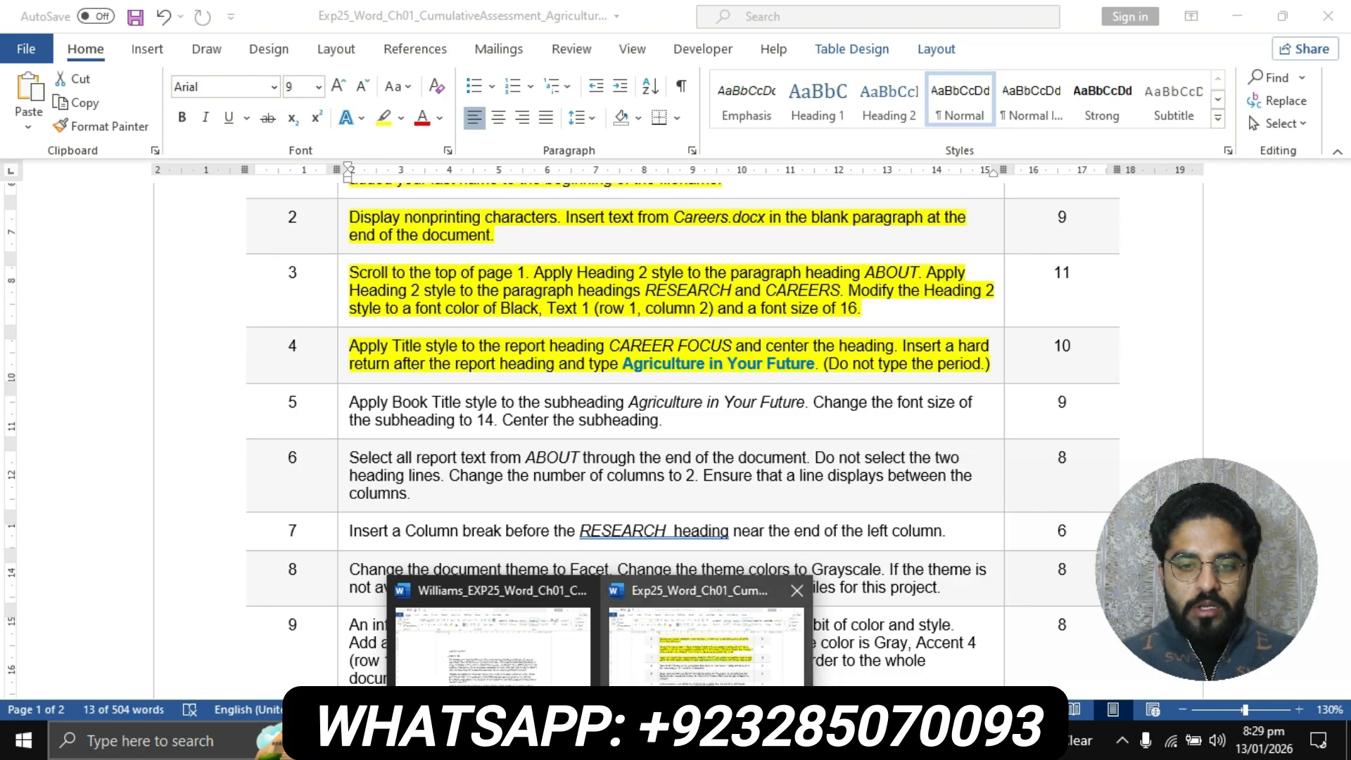
left_click(492, 644)
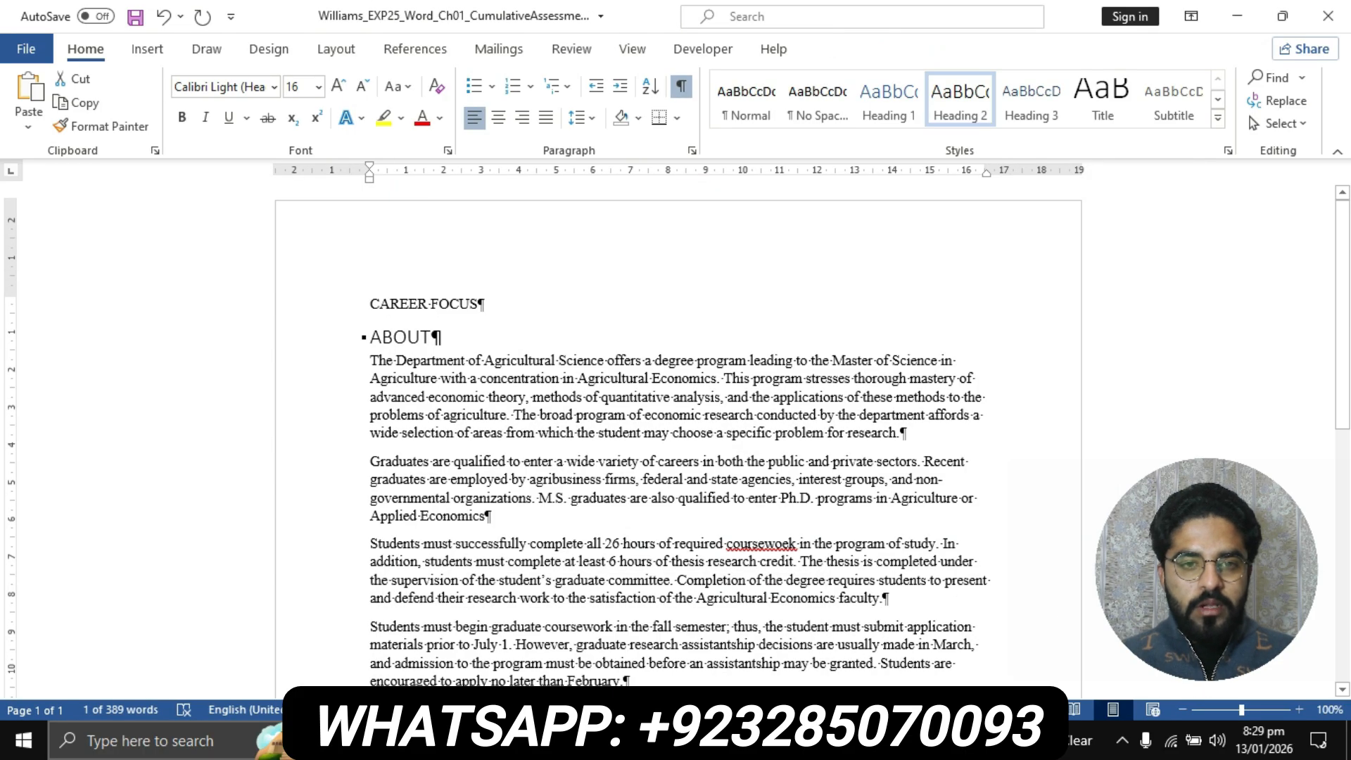
left_click_drag(484, 304, 370, 304)
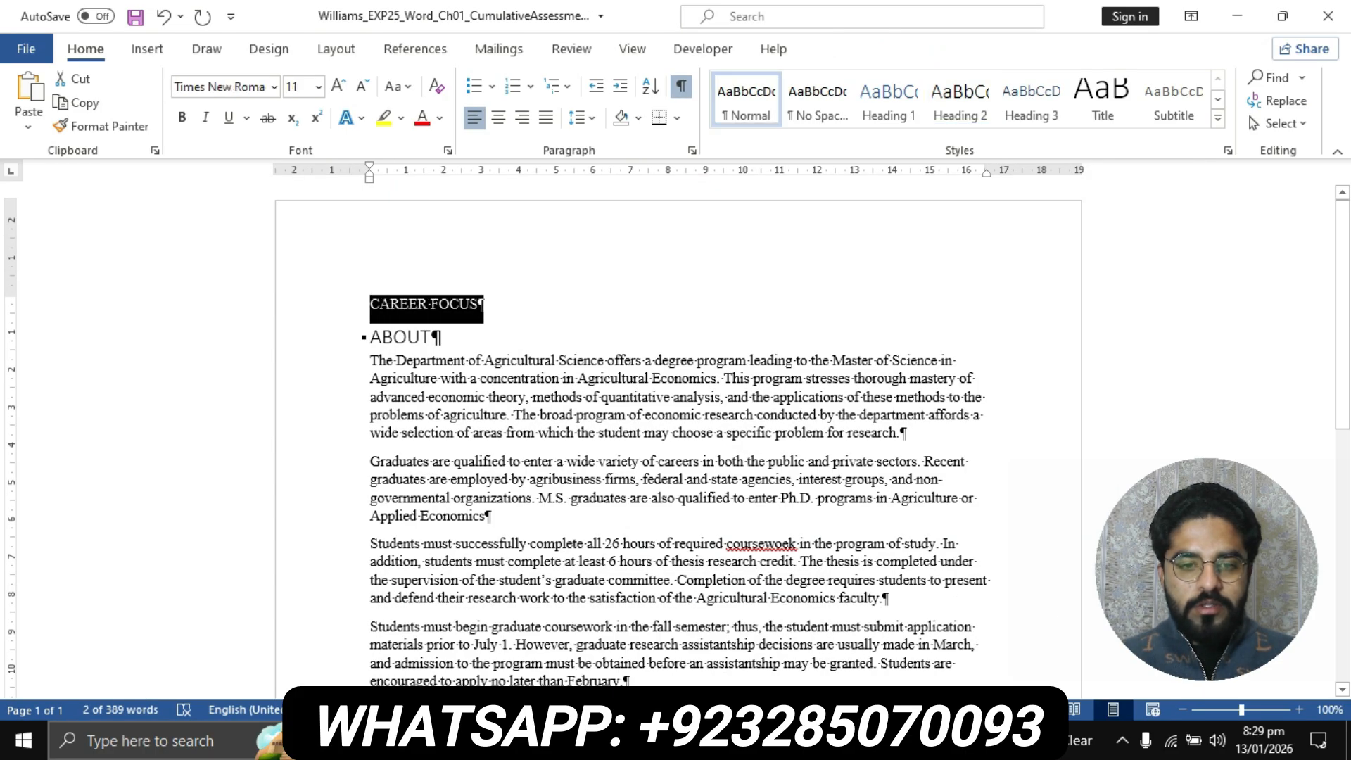
left_click(599, 742)
left_click(704, 633)
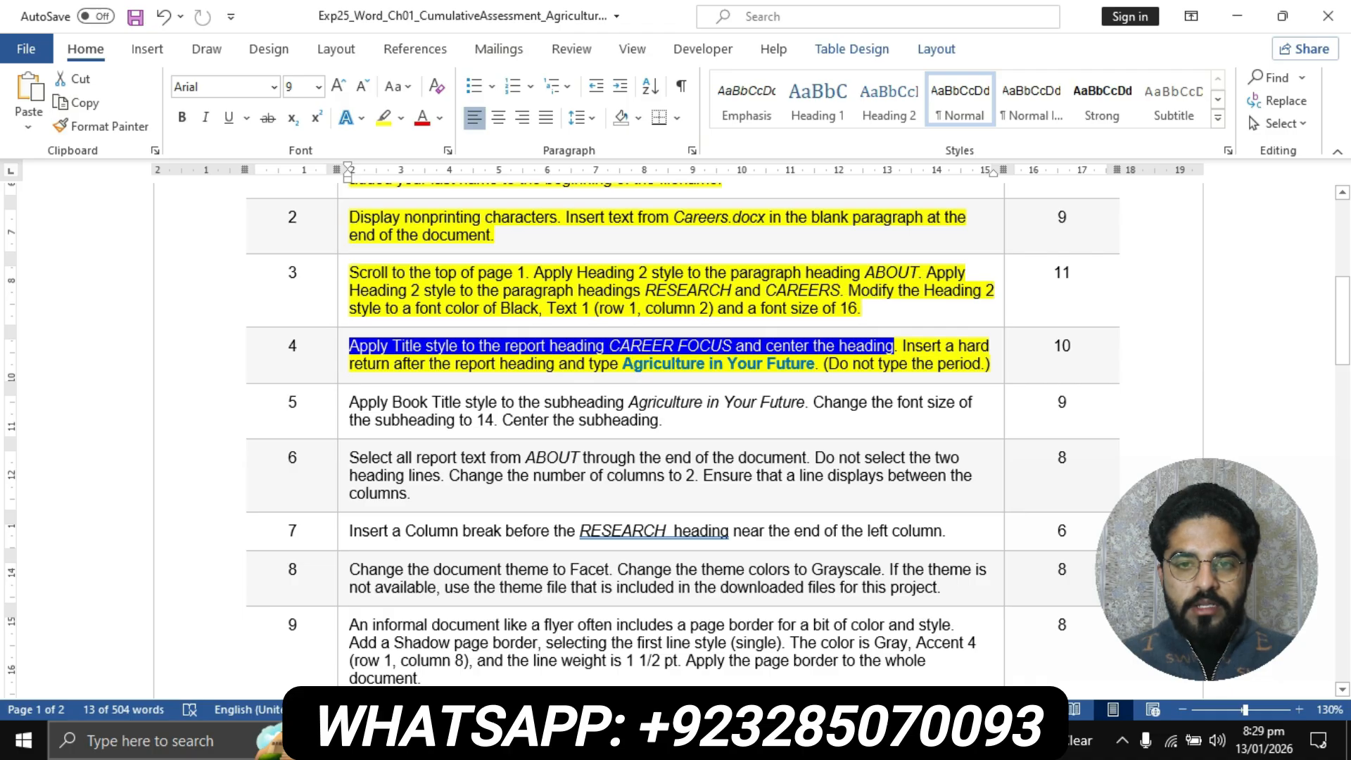
mouse_move(600, 741)
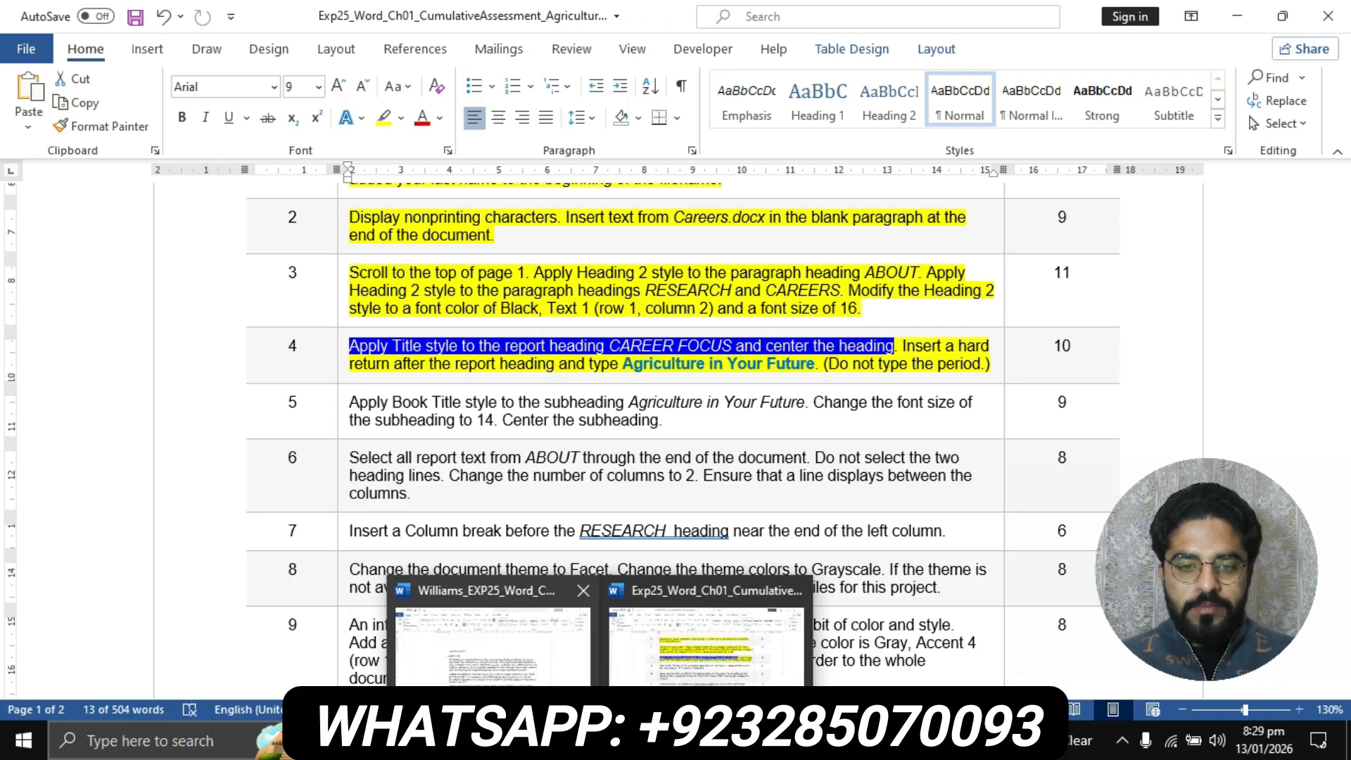
left_click(493, 641)
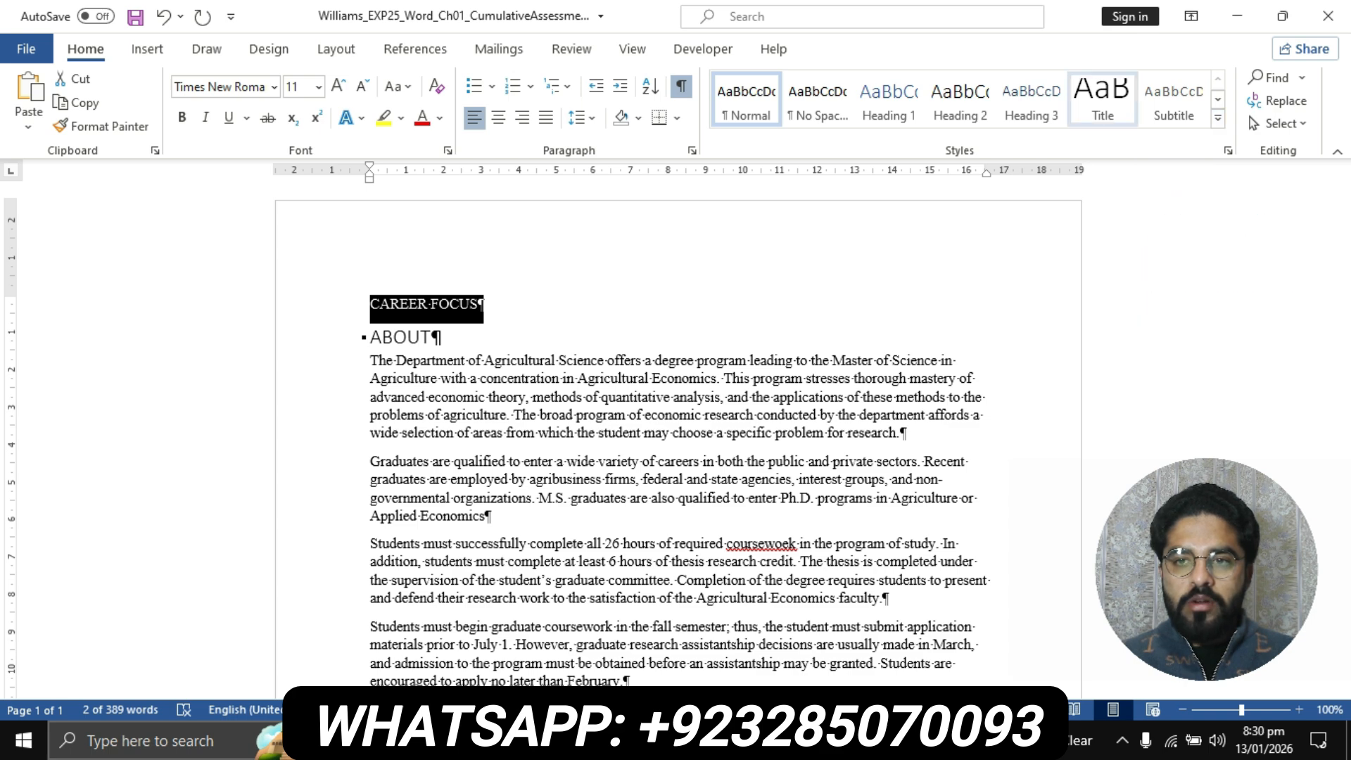
left_click(1097, 106)
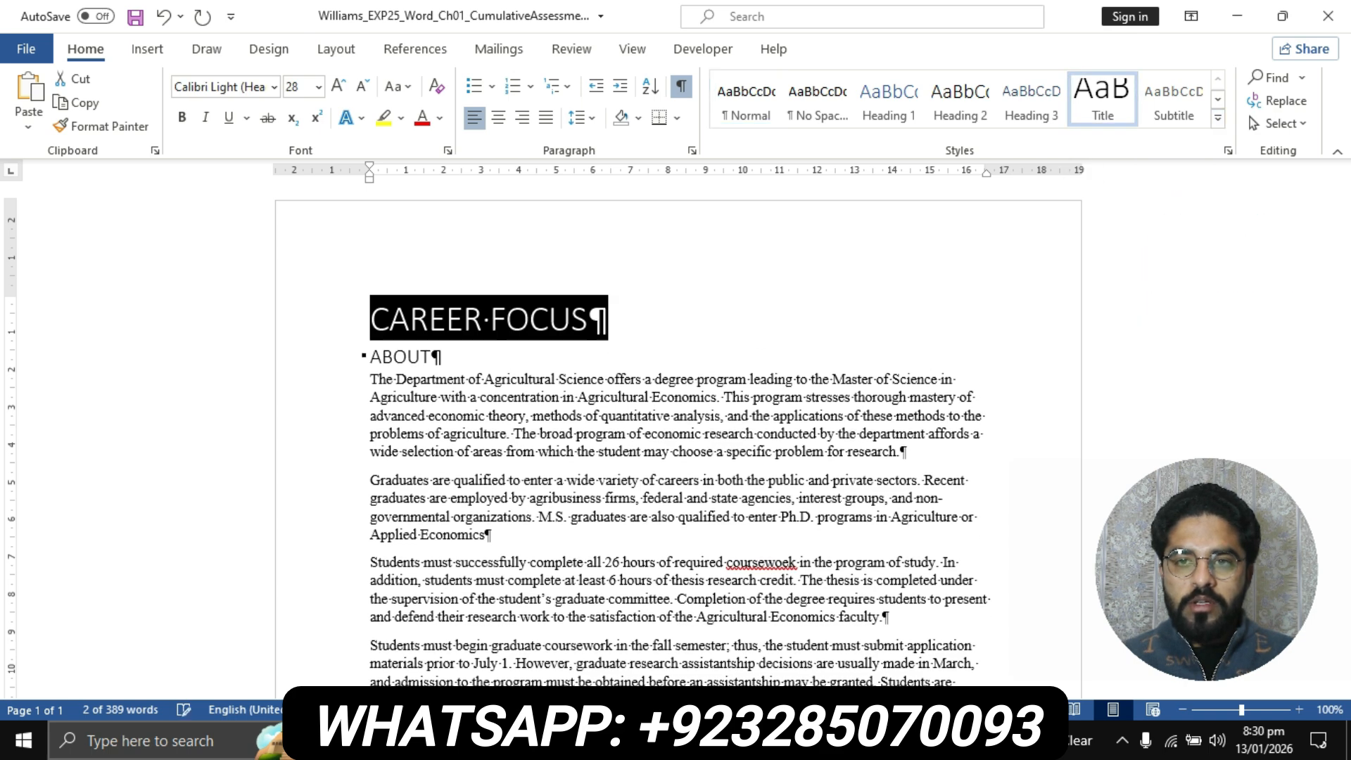
left_click(498, 117)
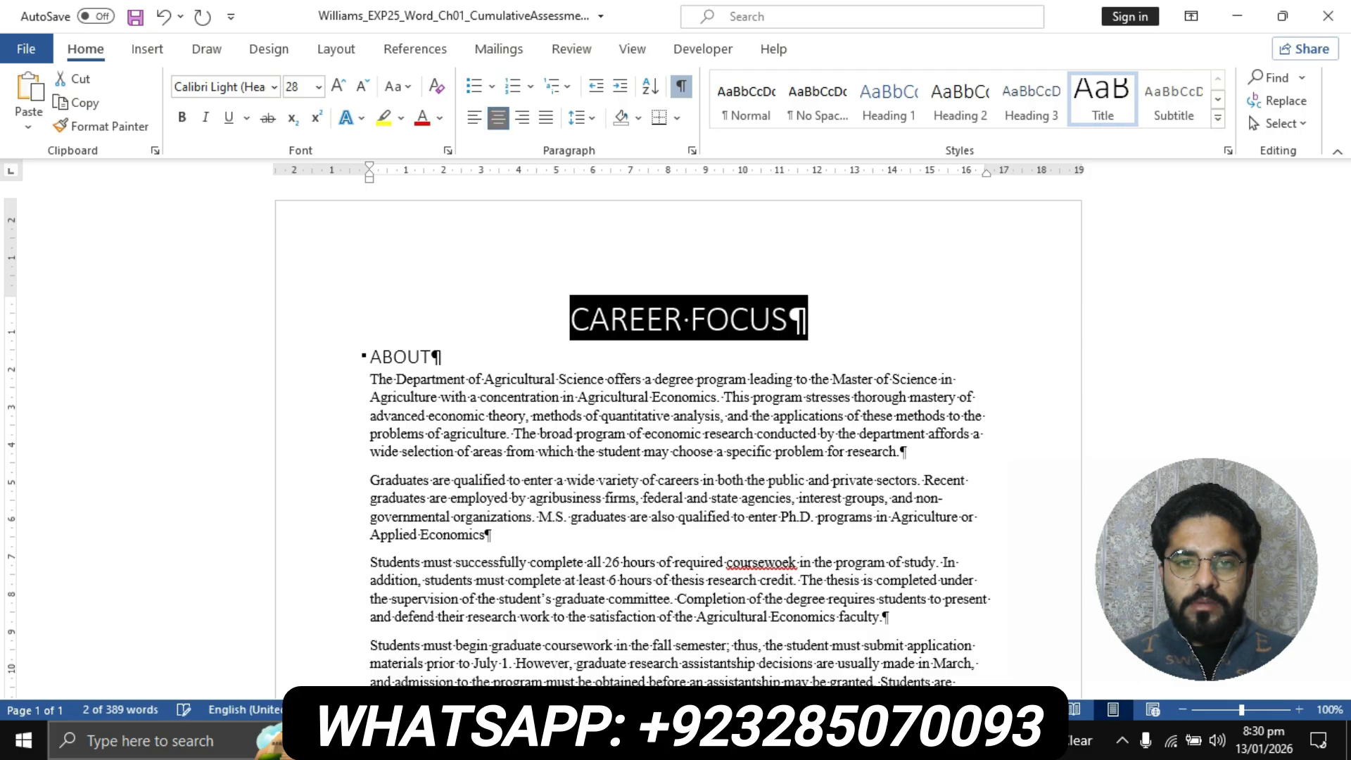
Check the second sentence of step 4 in the instructions, then start a new paragraph after the report heading CAREER FOCUS with the word Agriculture
mouse_move(599, 741)
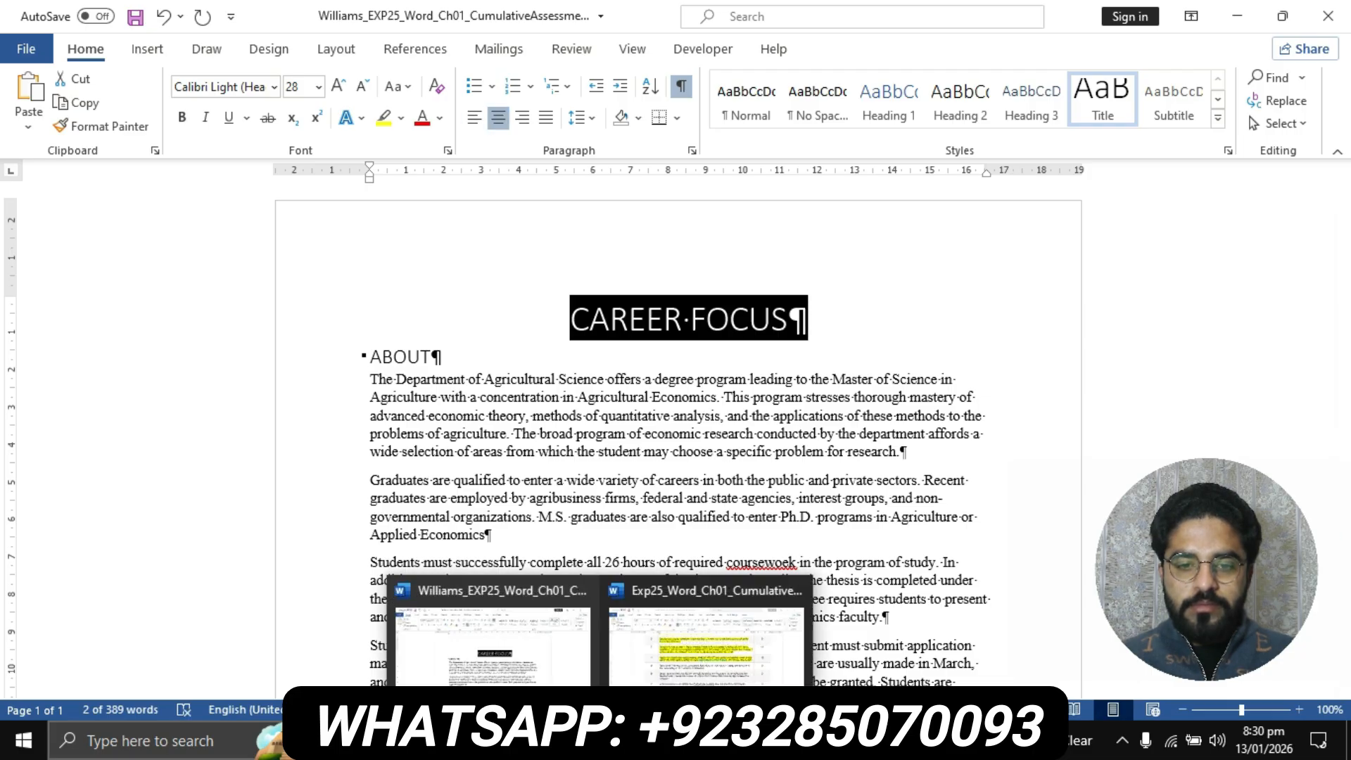
left_click(706, 637)
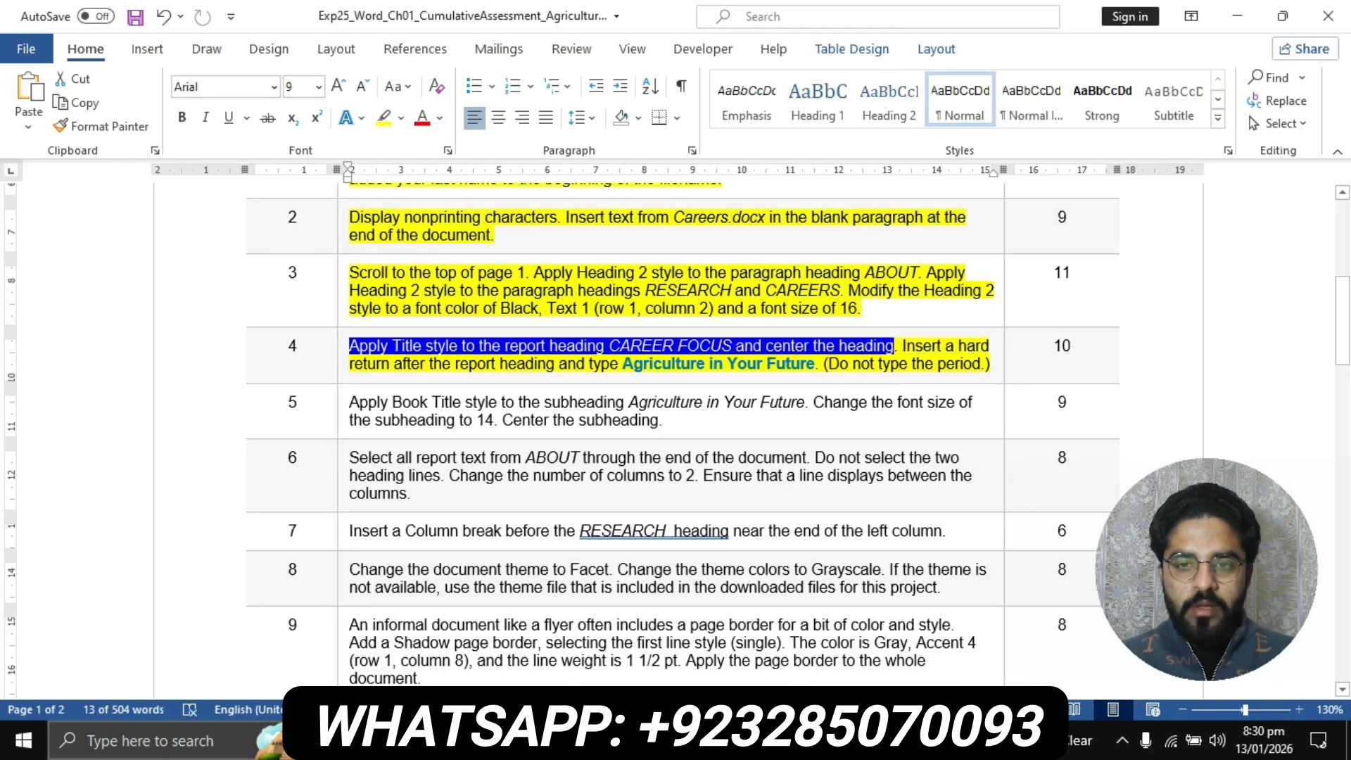
left_click_drag(903, 346, 990, 364)
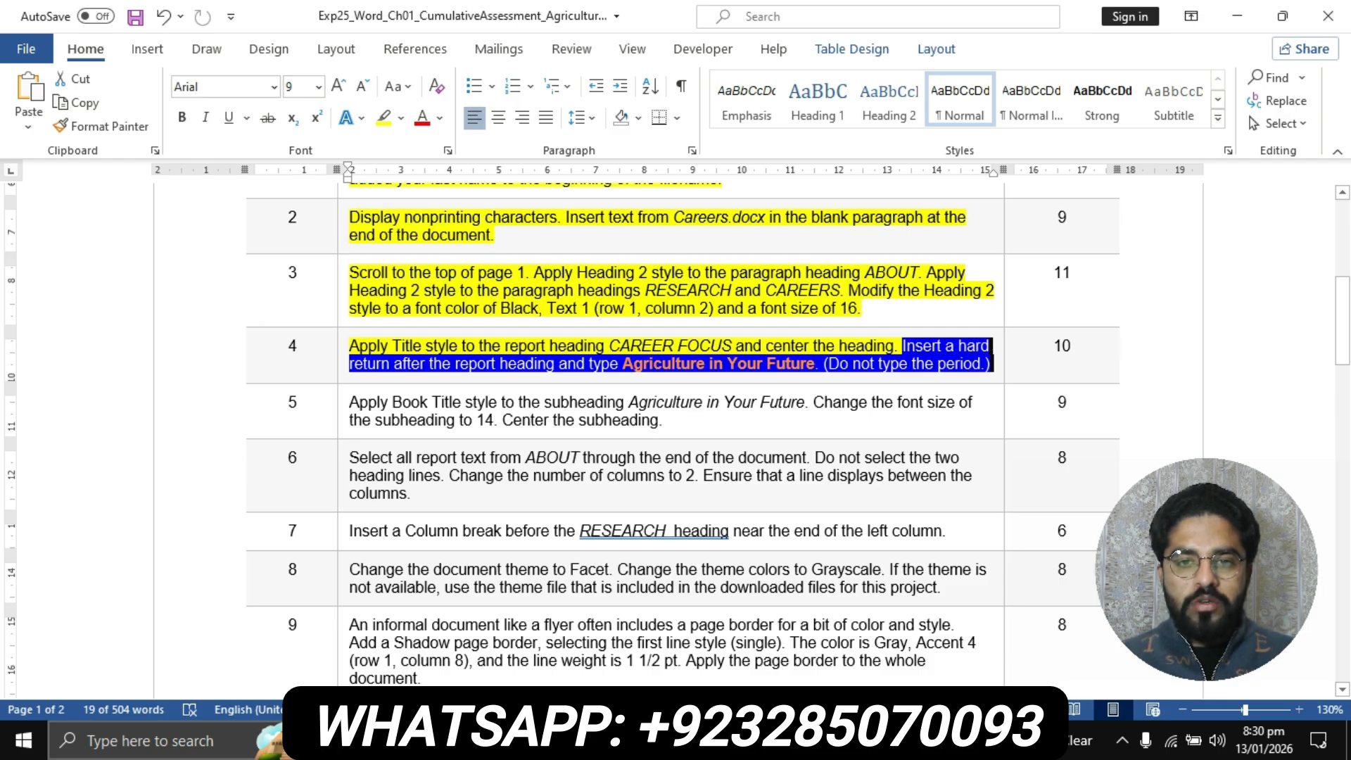
left_click(603, 741)
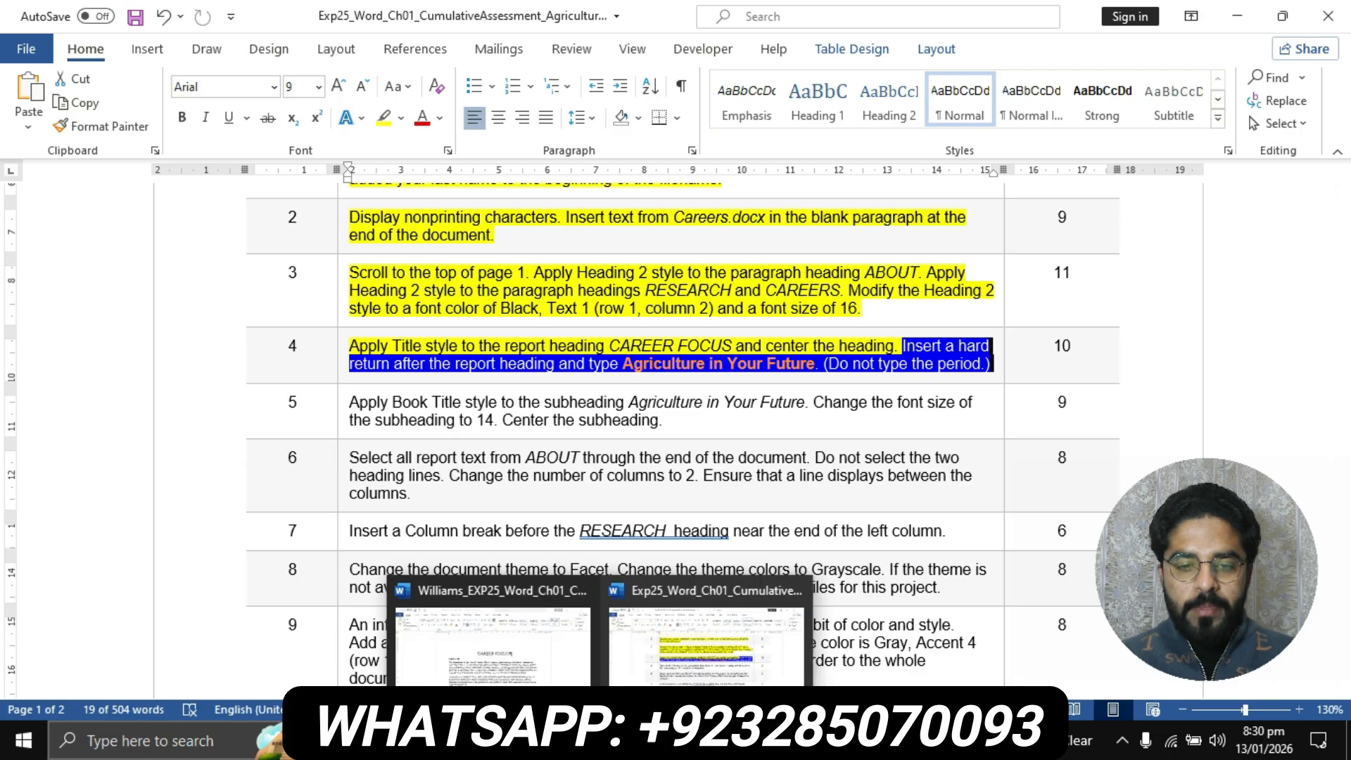
left_click(525, 693)
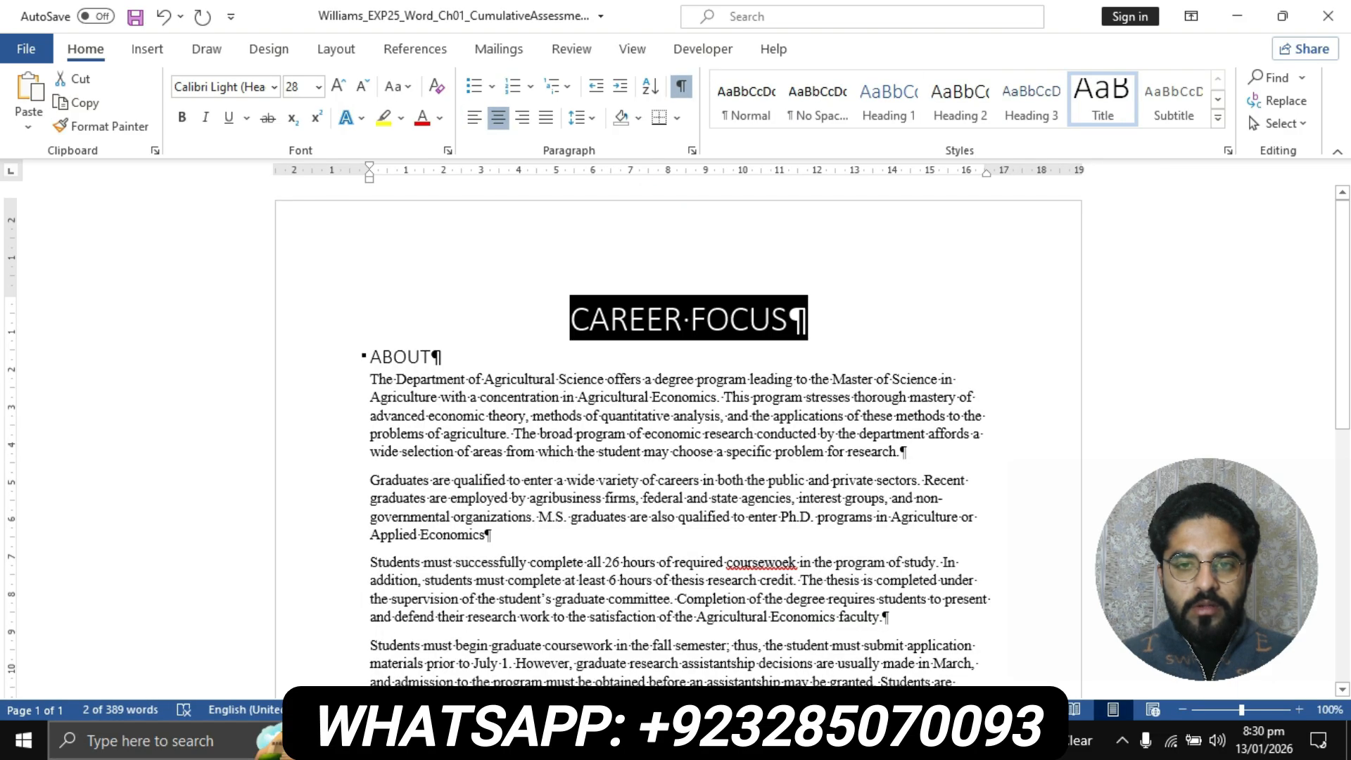
key("End")
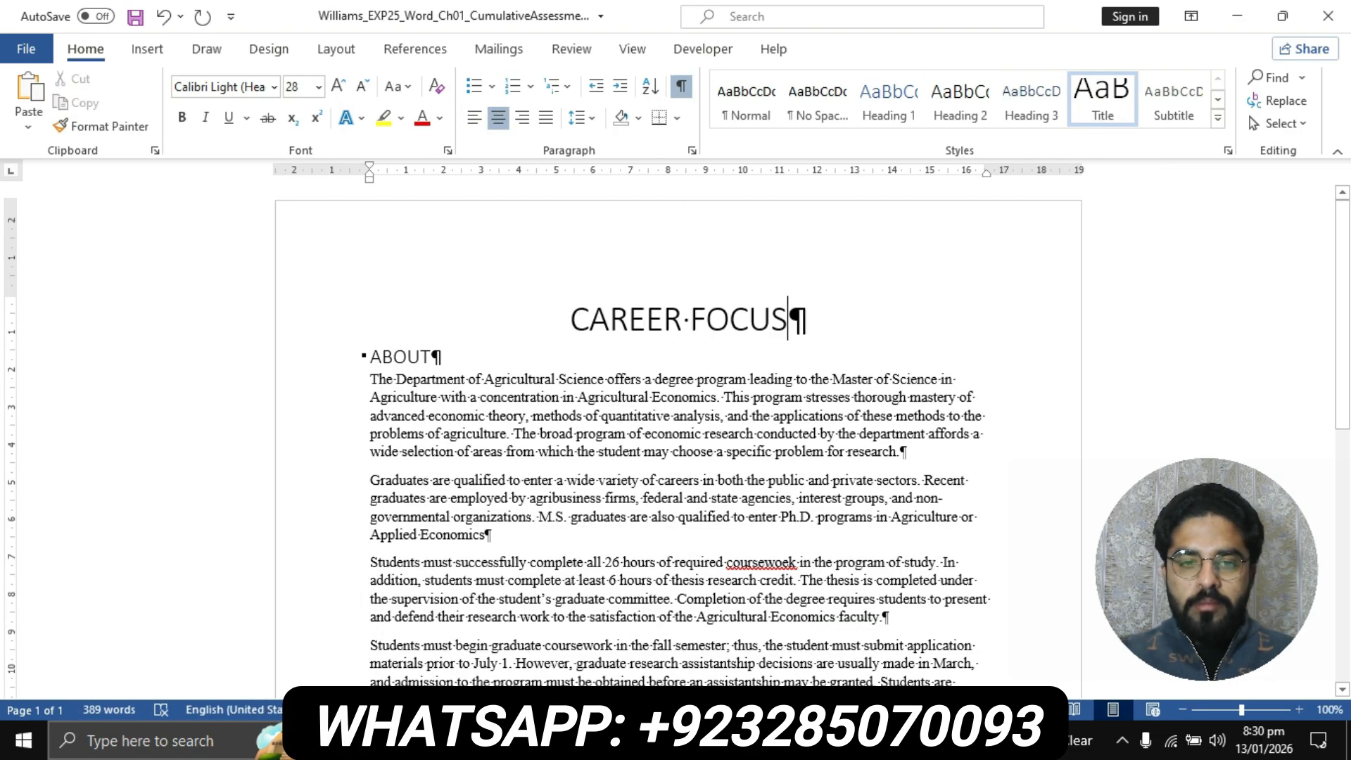
key("Return")
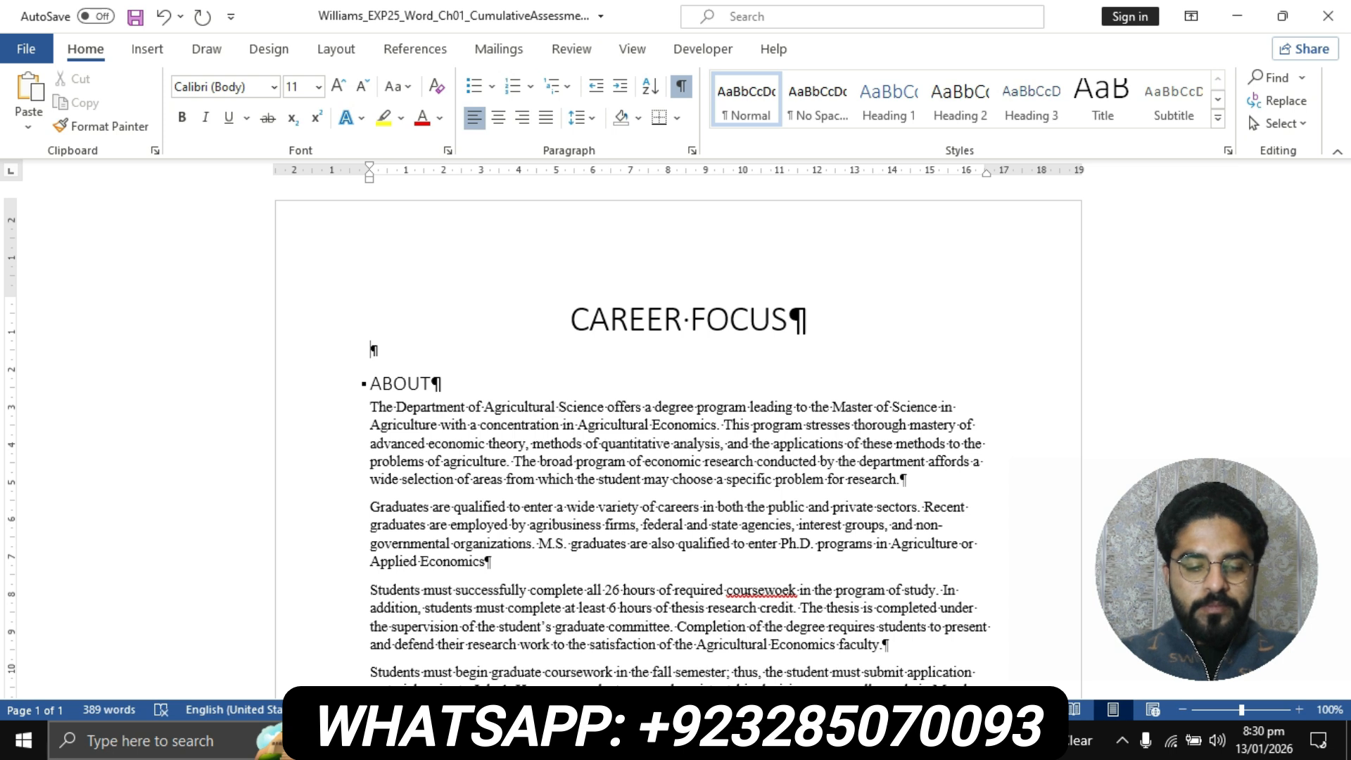
type("A")
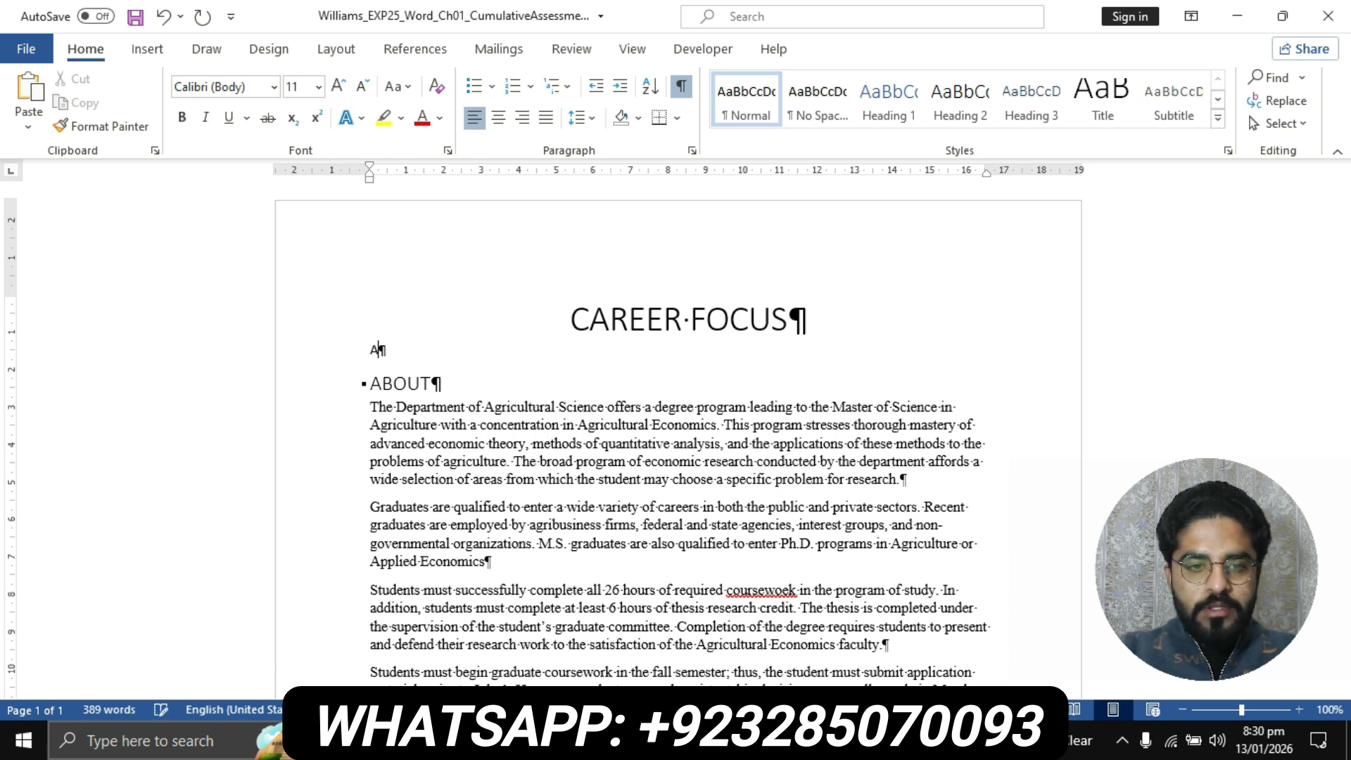
type("gri")
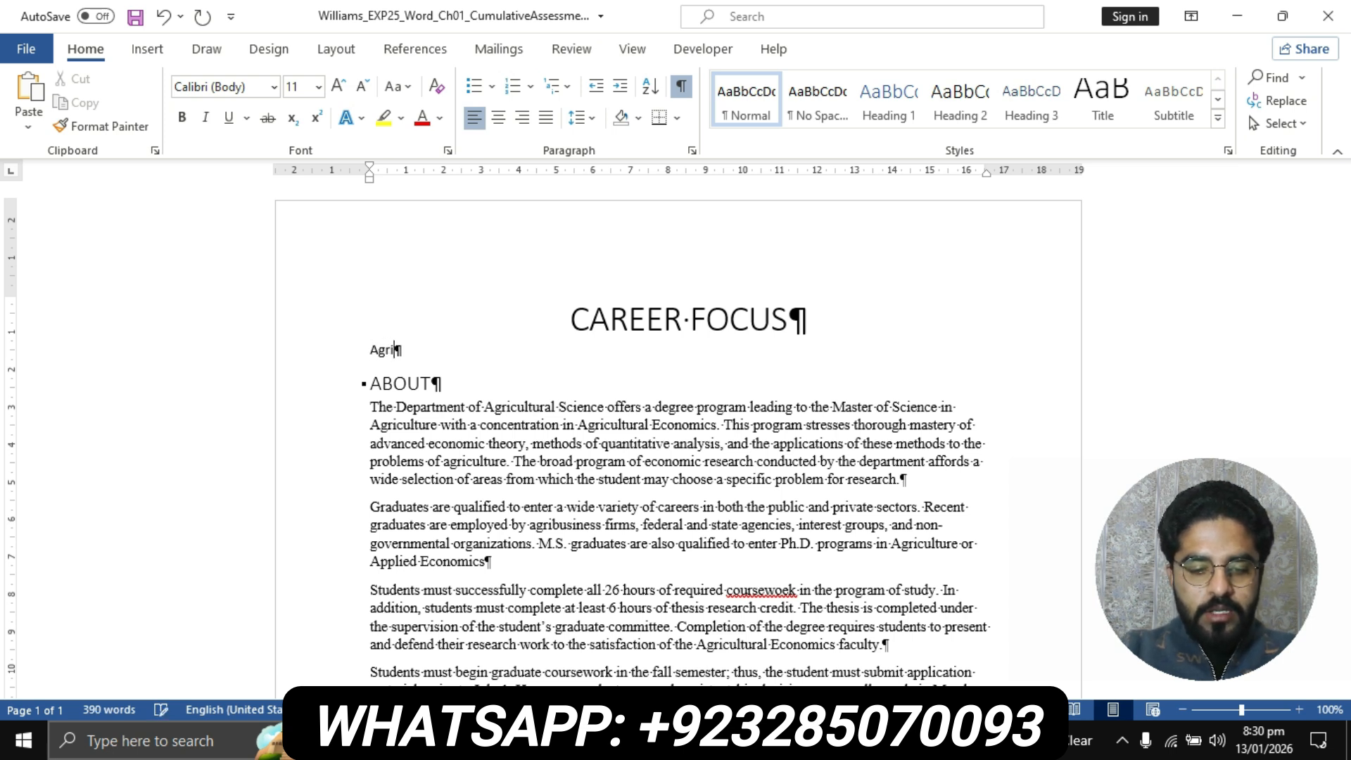
type("culture")
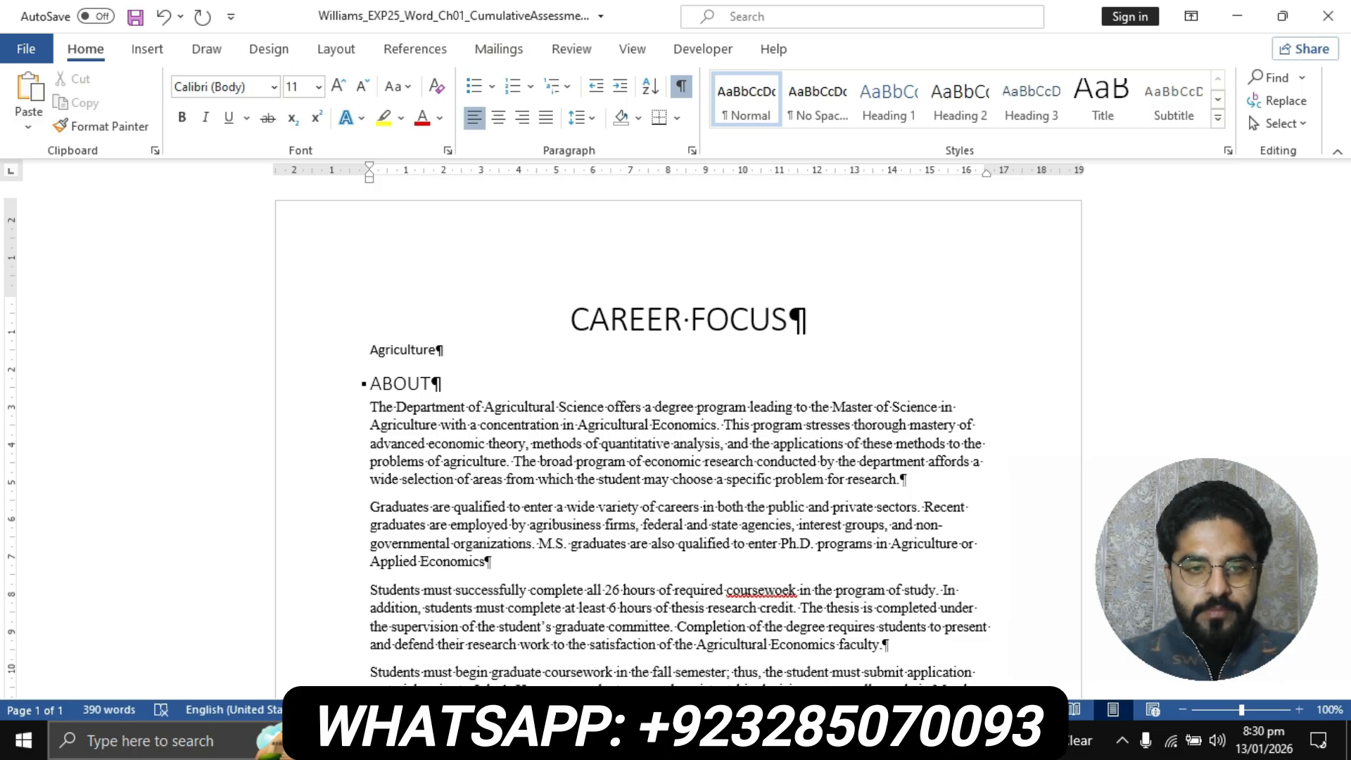
Recheck the subheading wording in step 4 of the instructions, then complete the new line in the report as Agriculture in Your Future
mouse_move(600, 741)
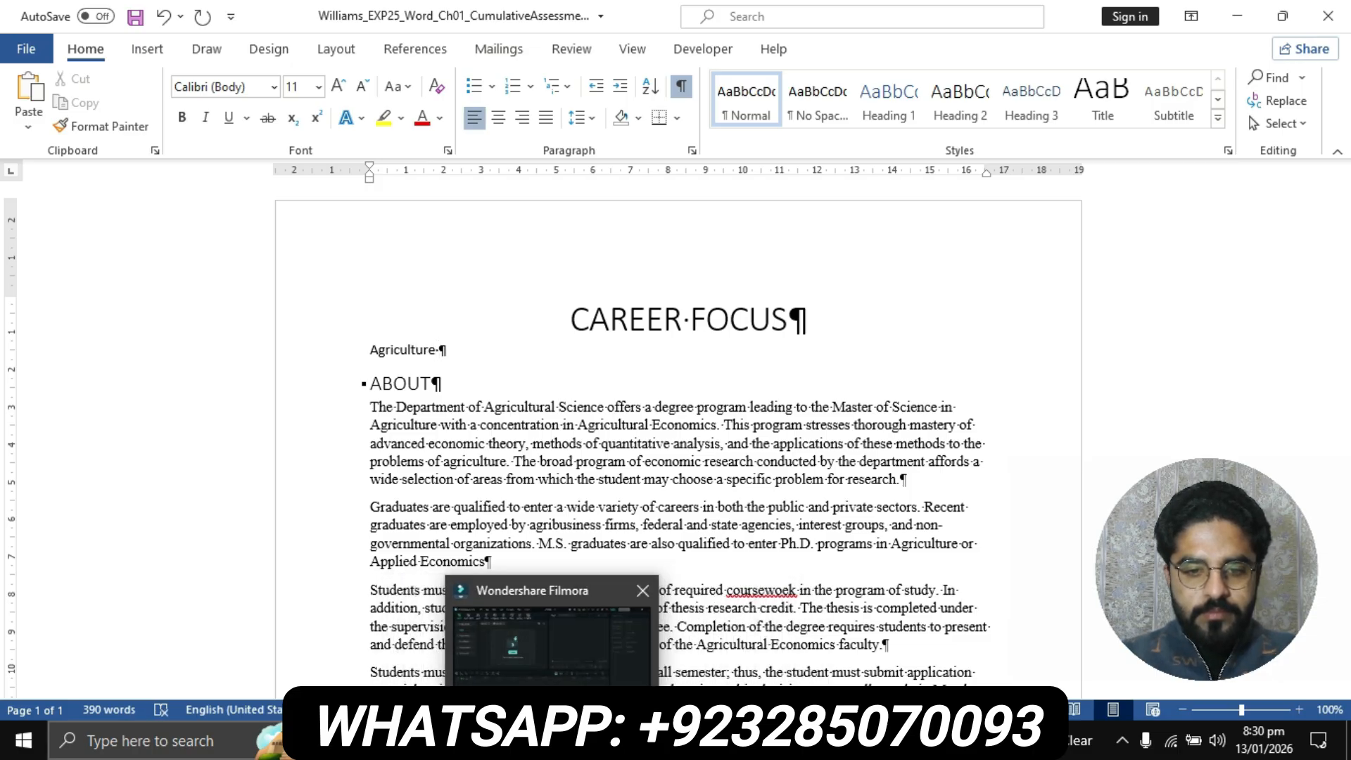
left_click(706, 644)
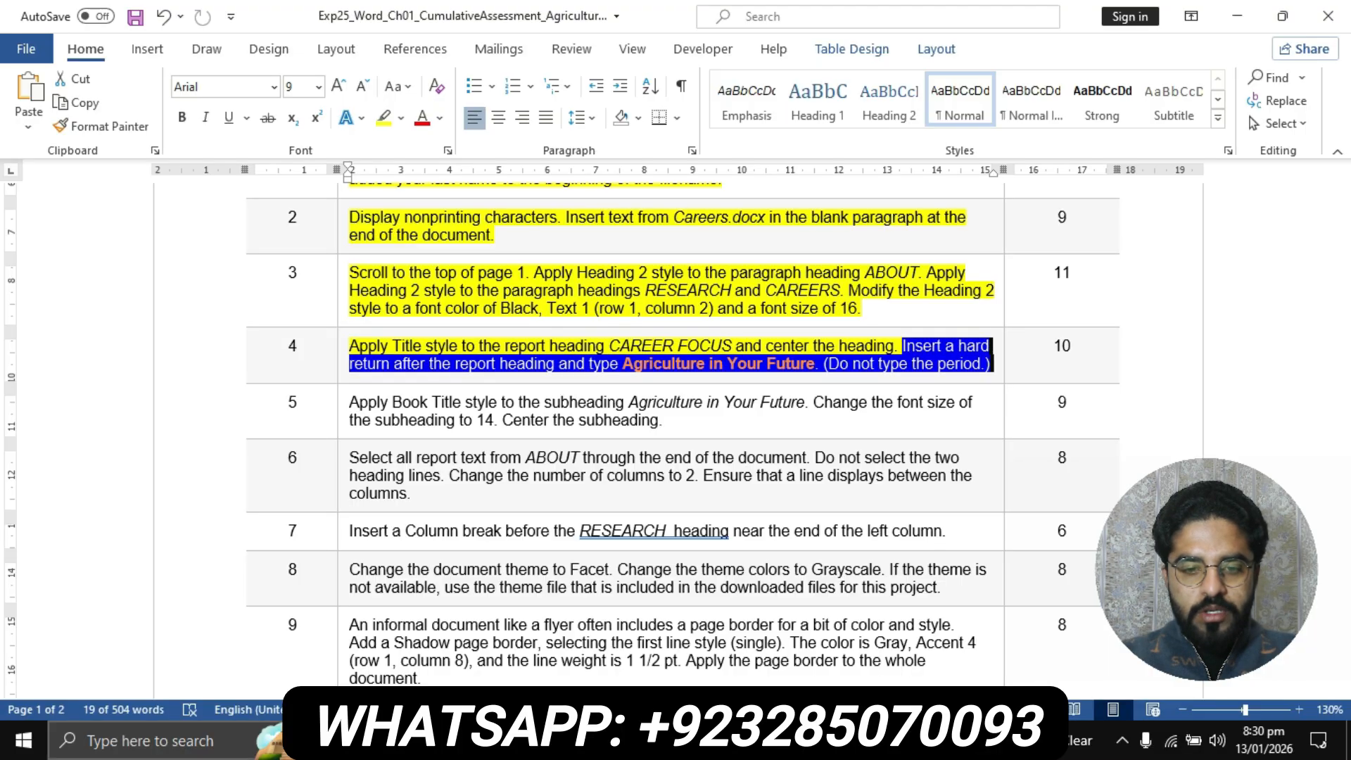
left_click(601, 740)
left_click(493, 639)
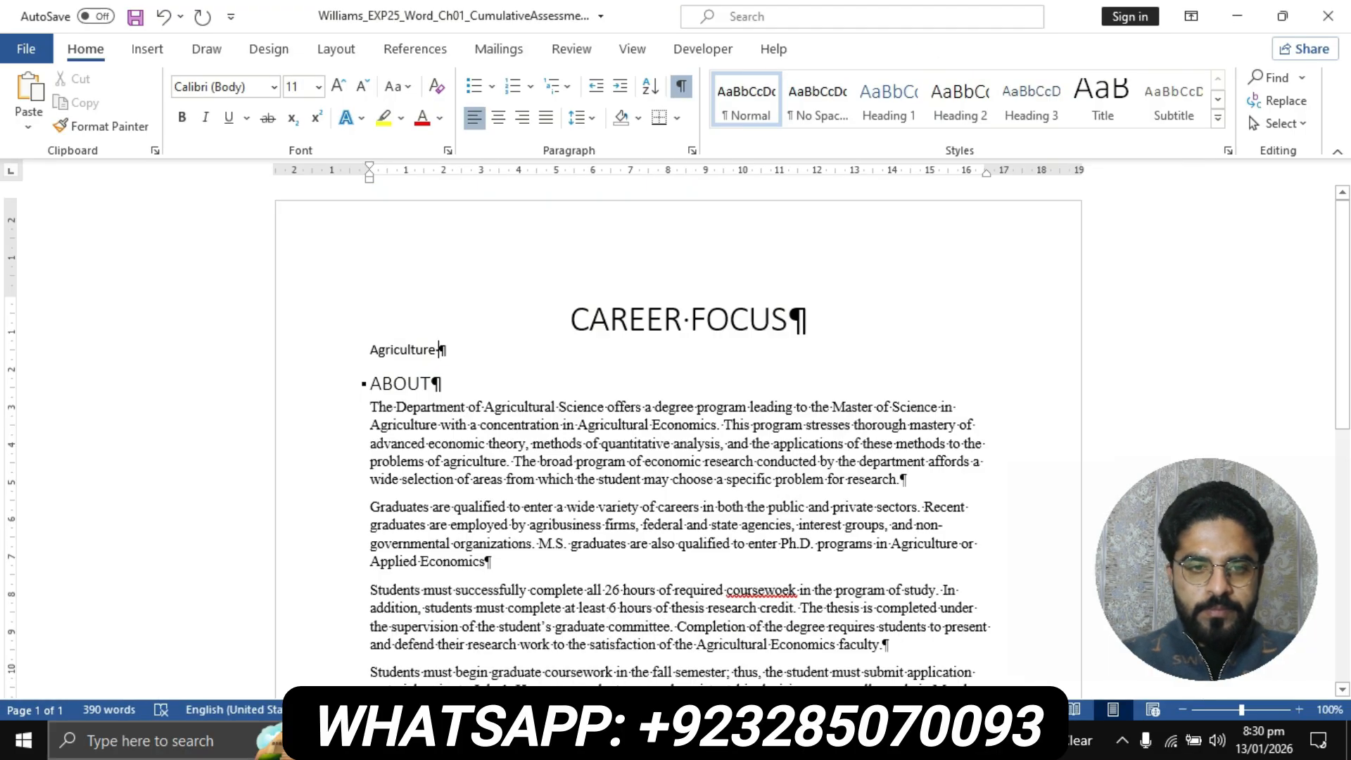
type("in ")
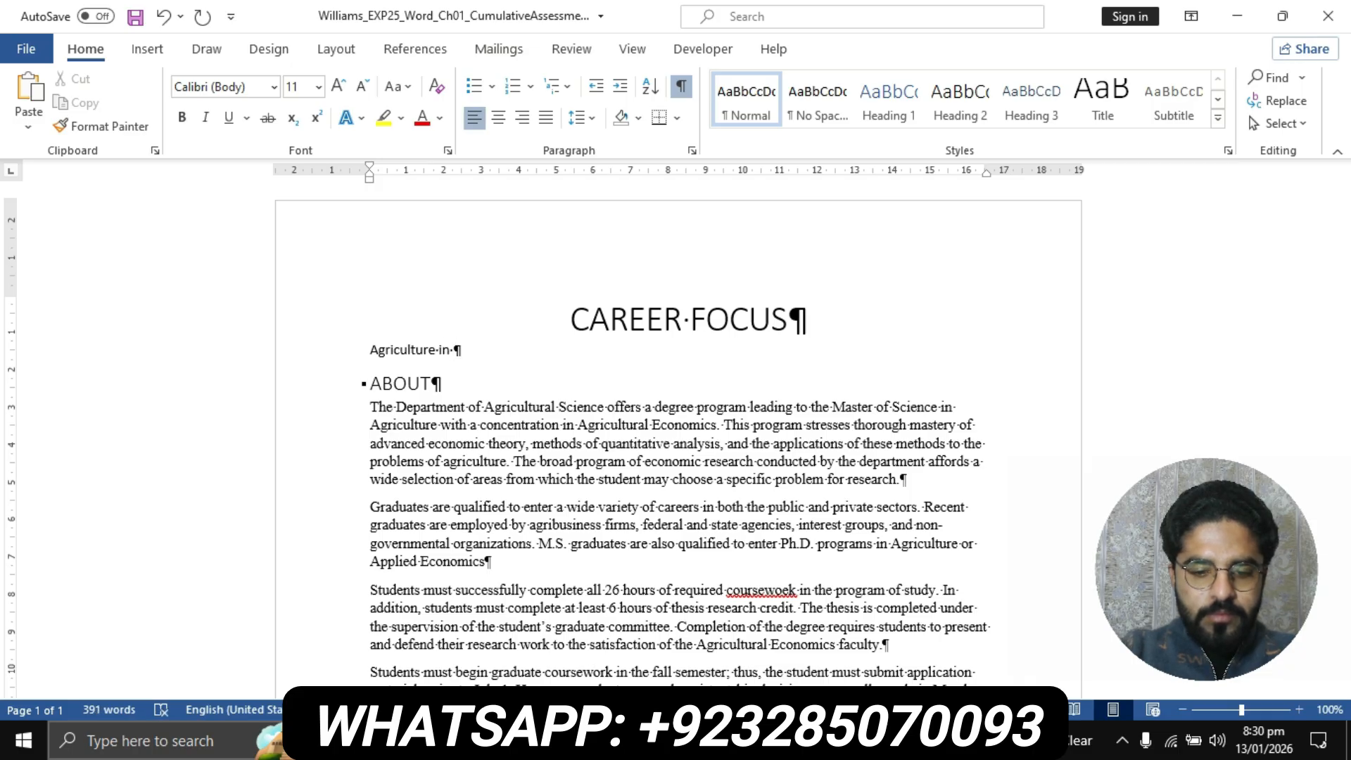
type("Your ")
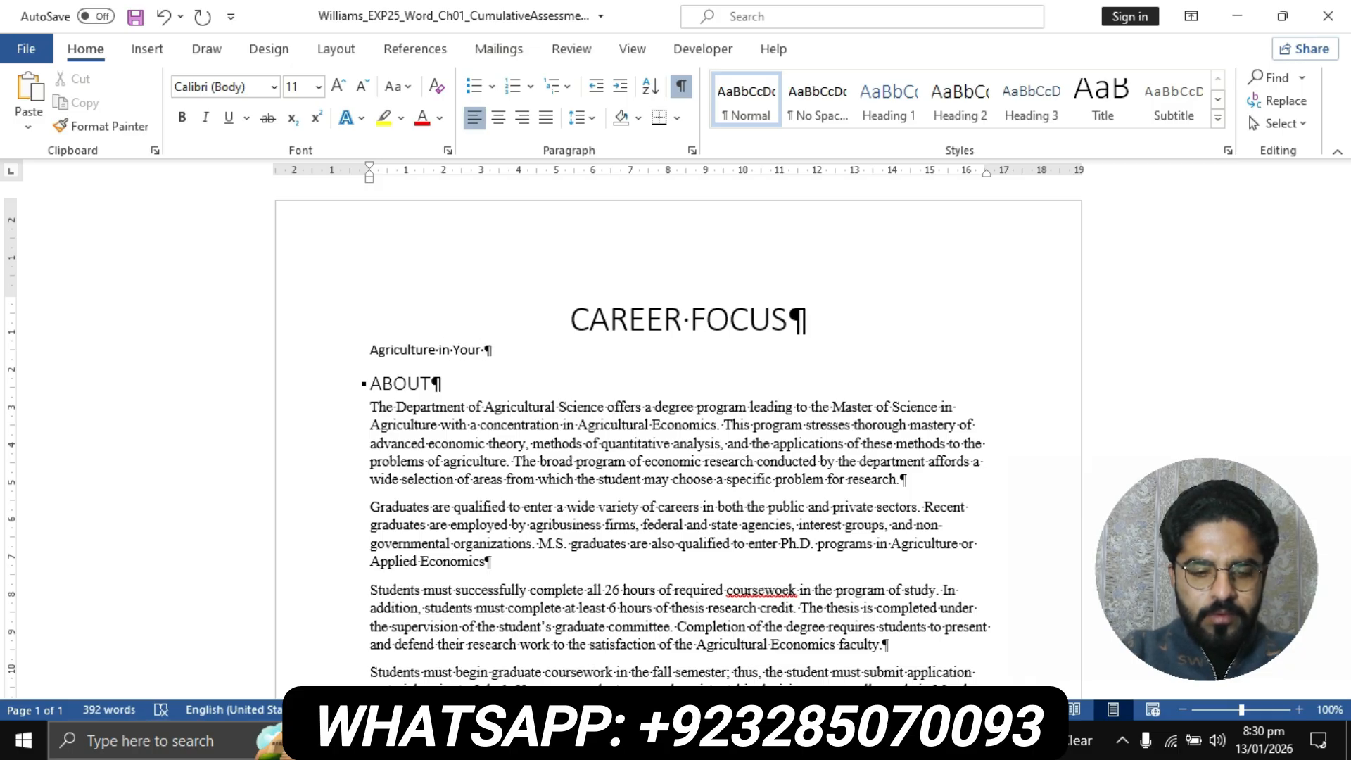
type("Future")
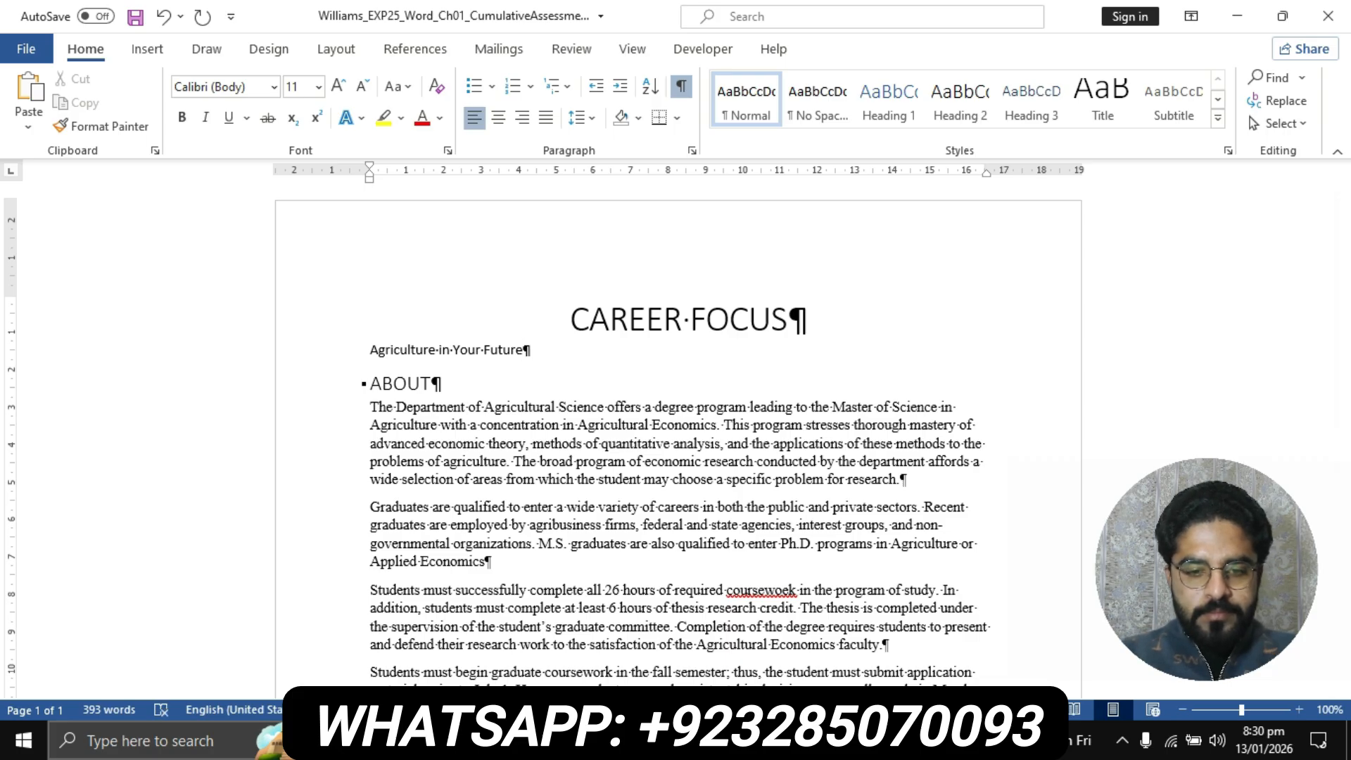
Return to the instructions document and highlight the step 5 instruction text in yellow
left_click(598, 741)
left_click(706, 644)
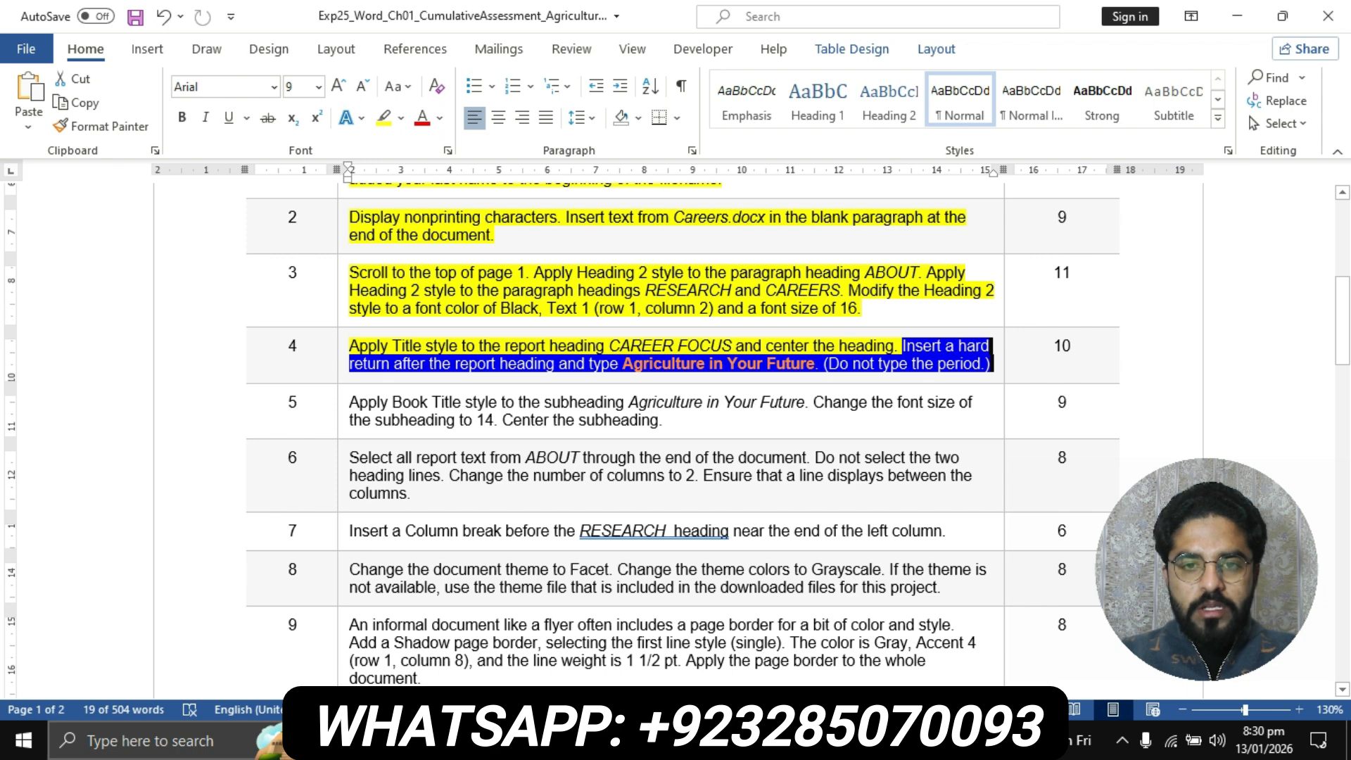
left_click(748, 364)
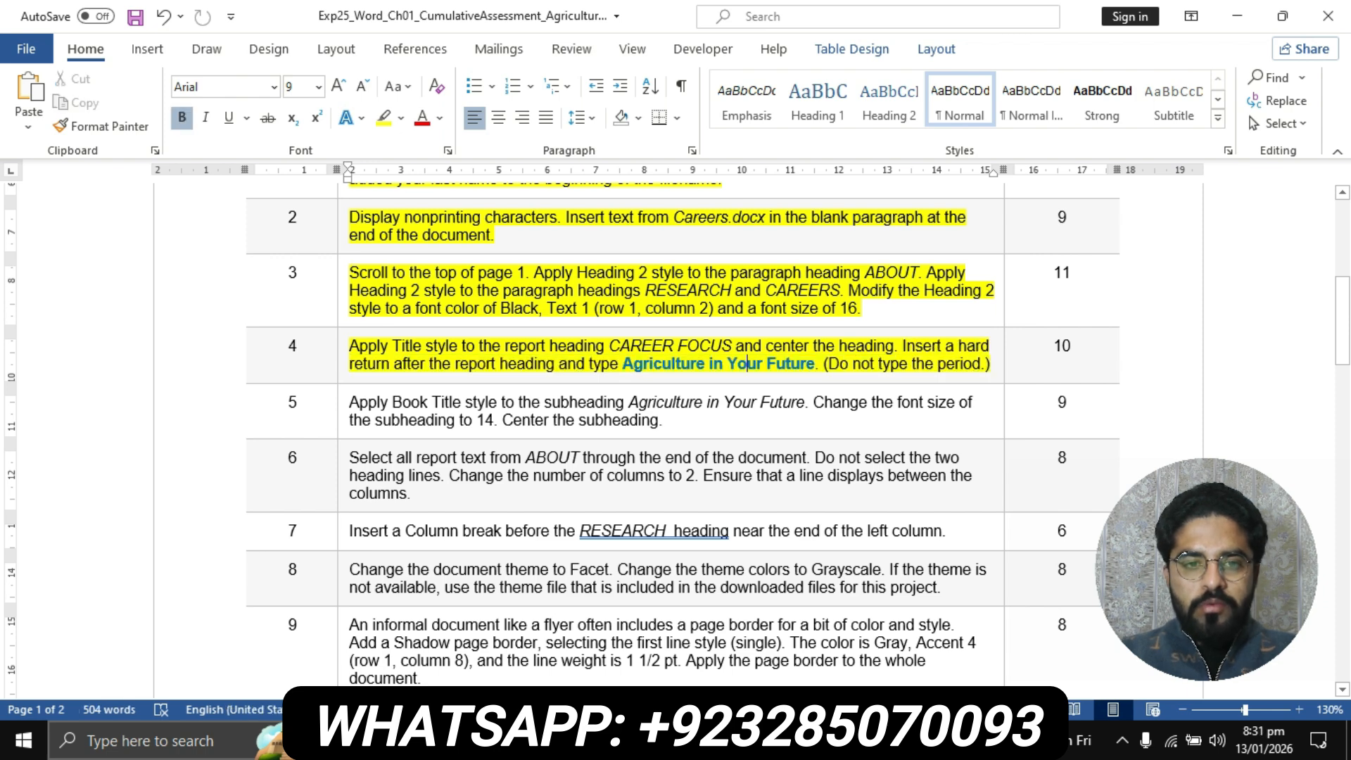
scroll(747, 363, "down", 1)
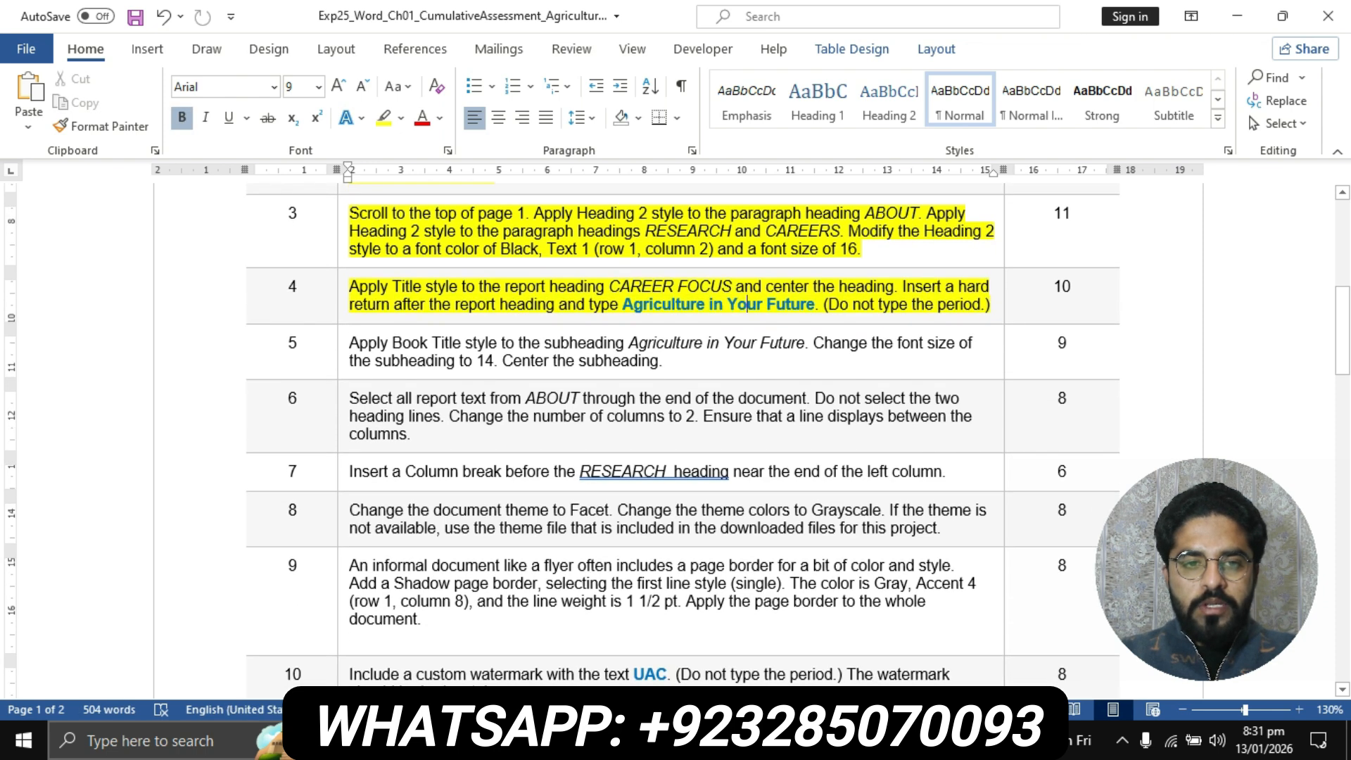
left_click(343, 346)
left_click(383, 118)
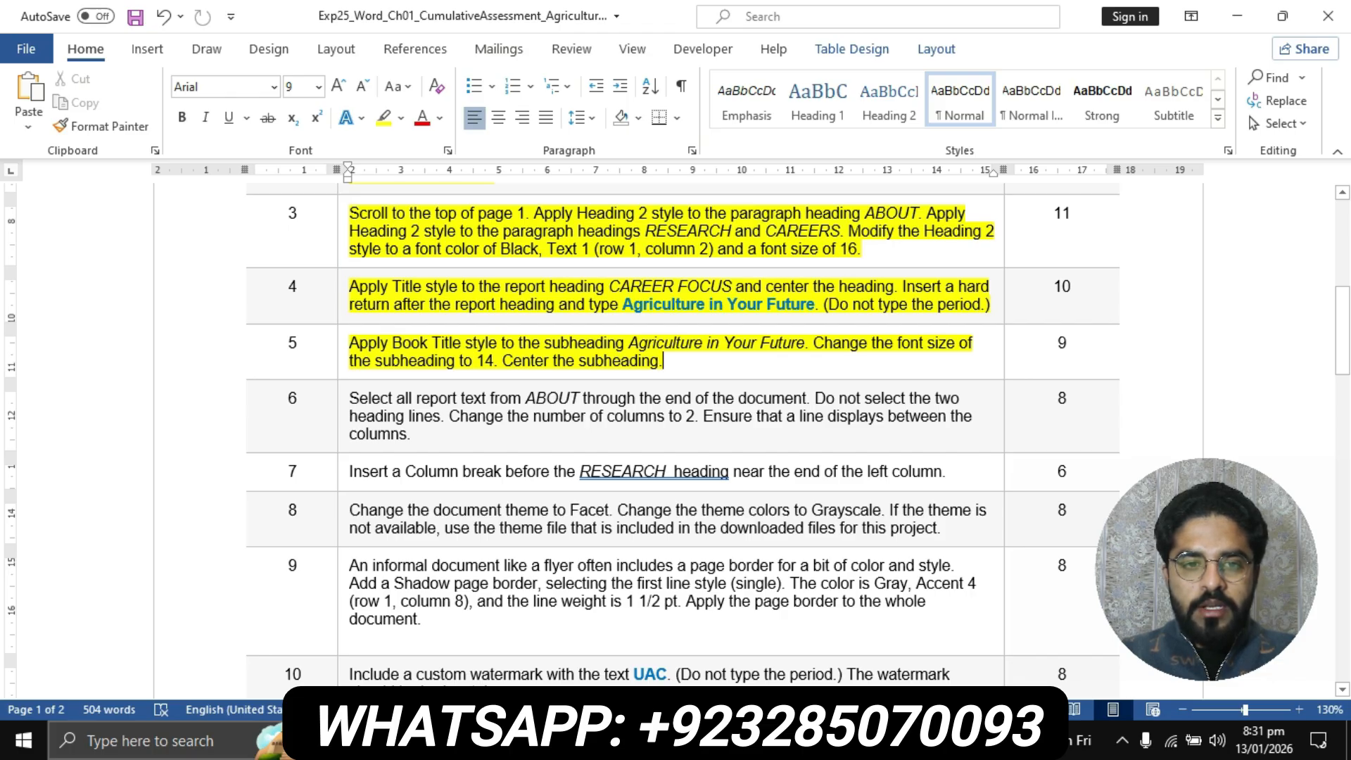
Switch to the report and apply the Book Title style to the subheading Agriculture in Your Future
left_click(599, 741)
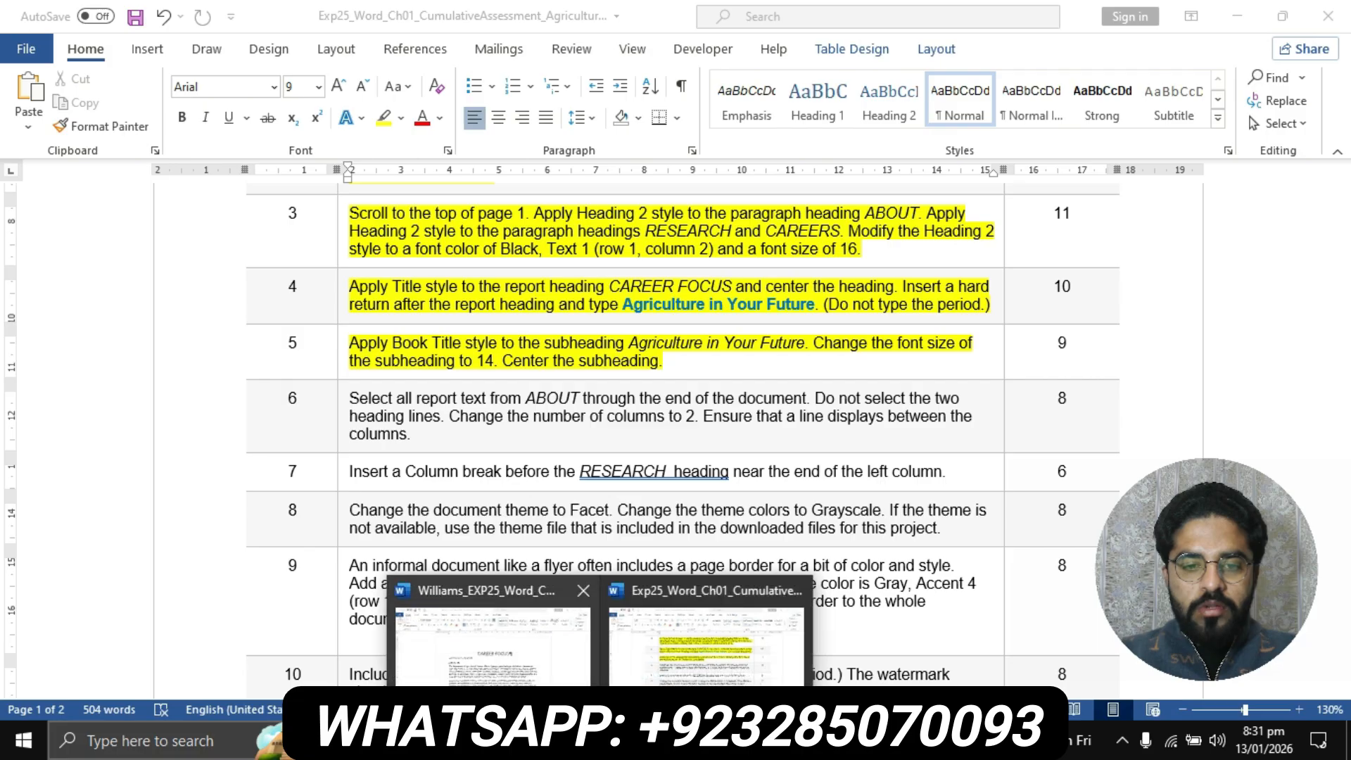
left_click(493, 637)
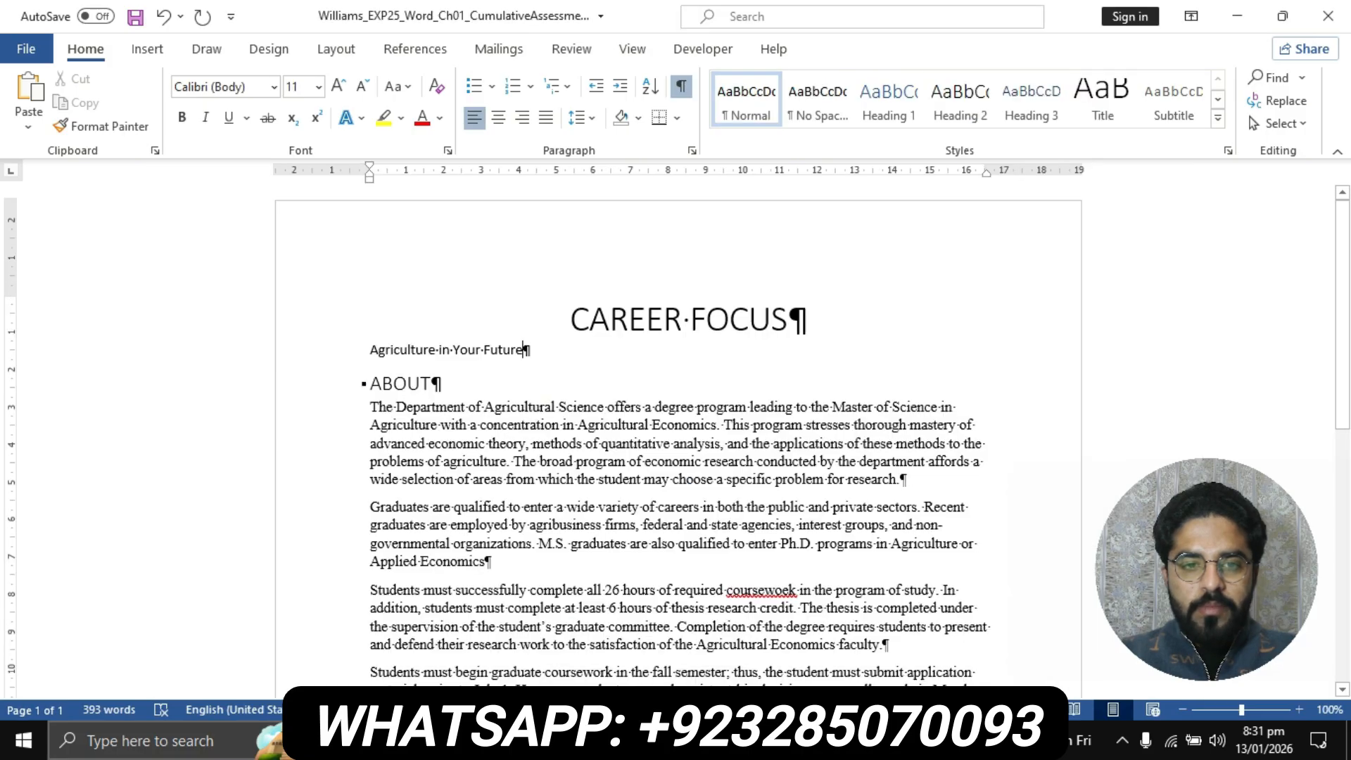
left_click_drag(371, 350, 531, 352)
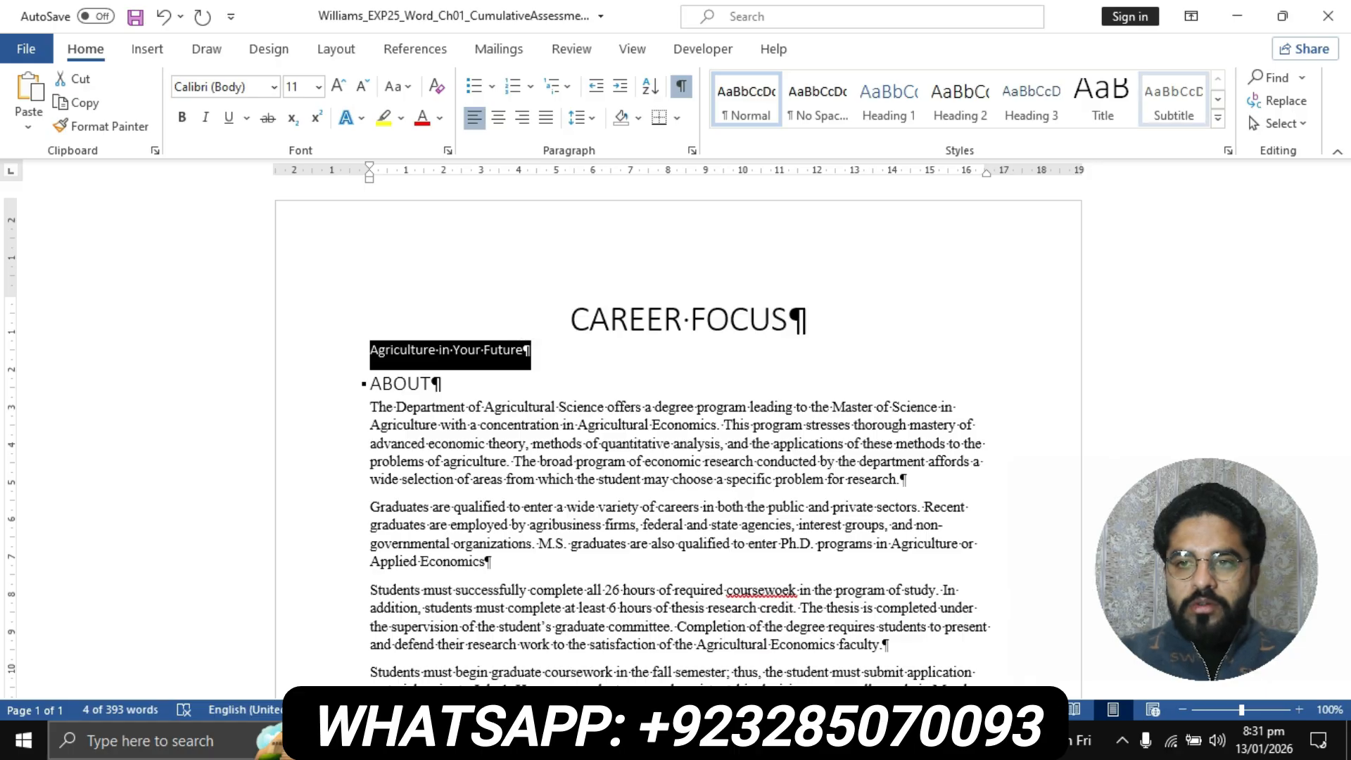
left_click(1217, 118)
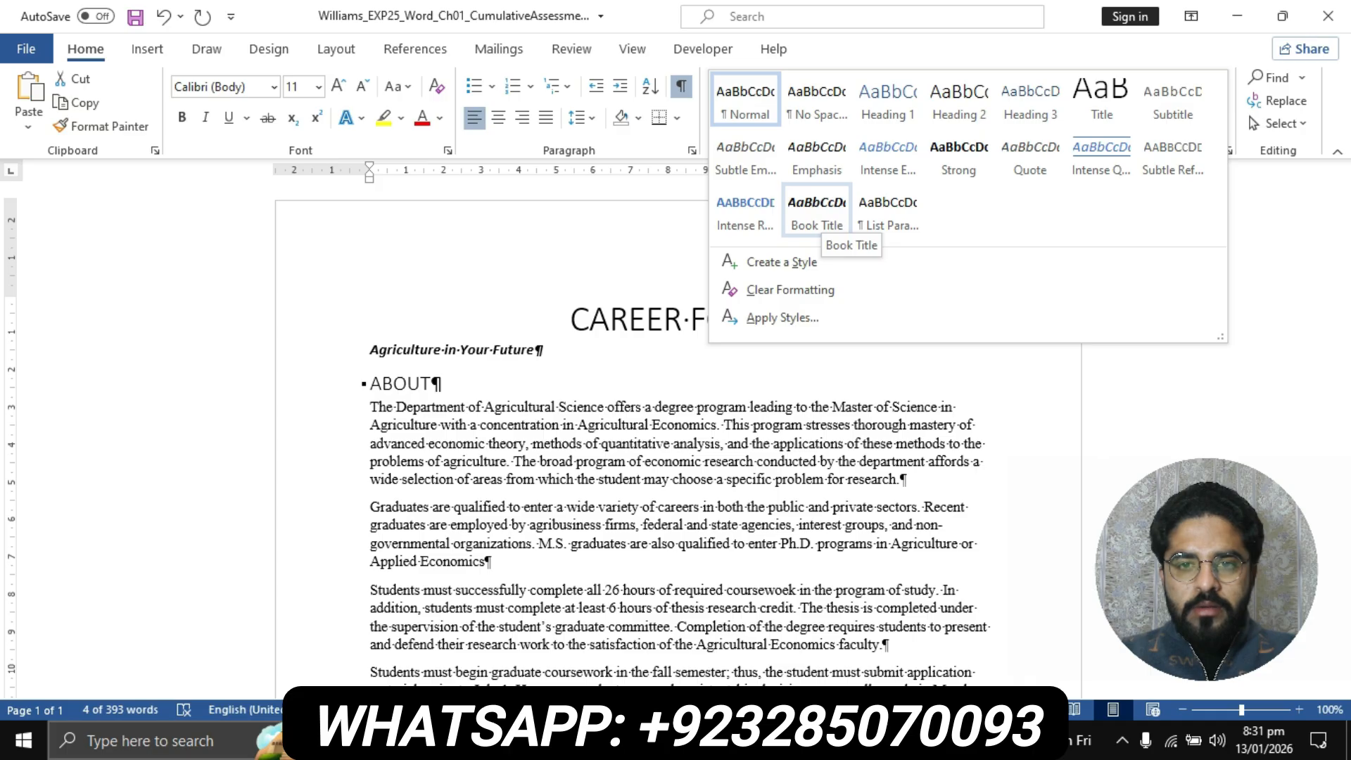
left_click(816, 211)
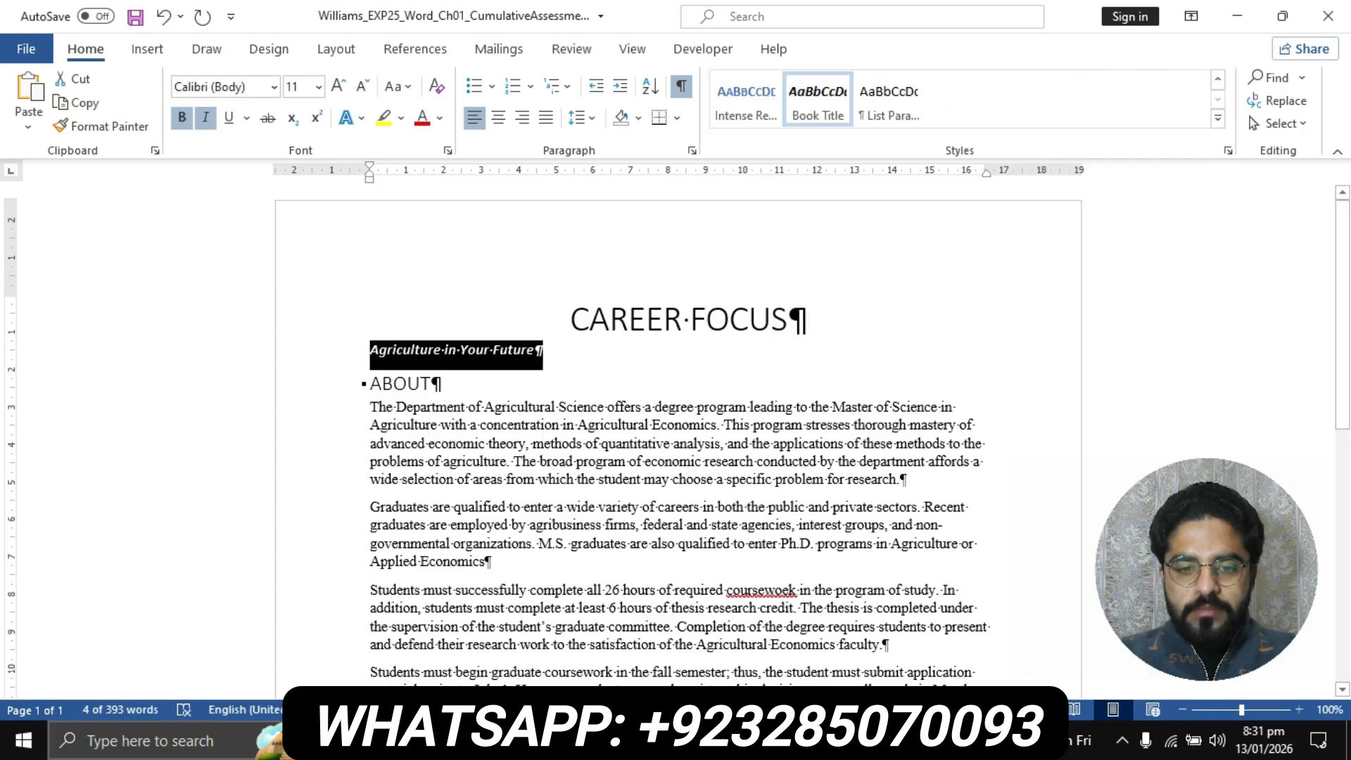
Check the font size requirement in step 5 of the instructions, then set the report subheading's font size to 14
left_click(599, 741)
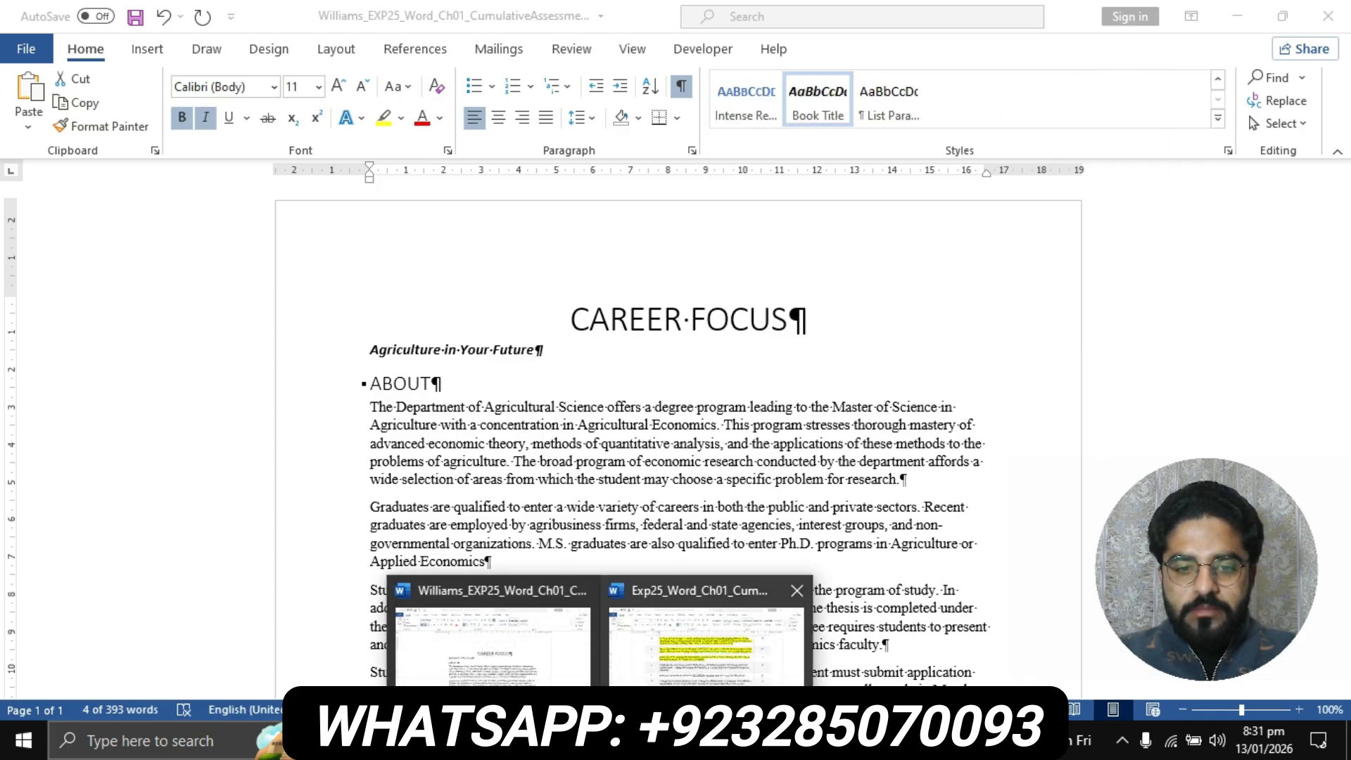
left_click(706, 633)
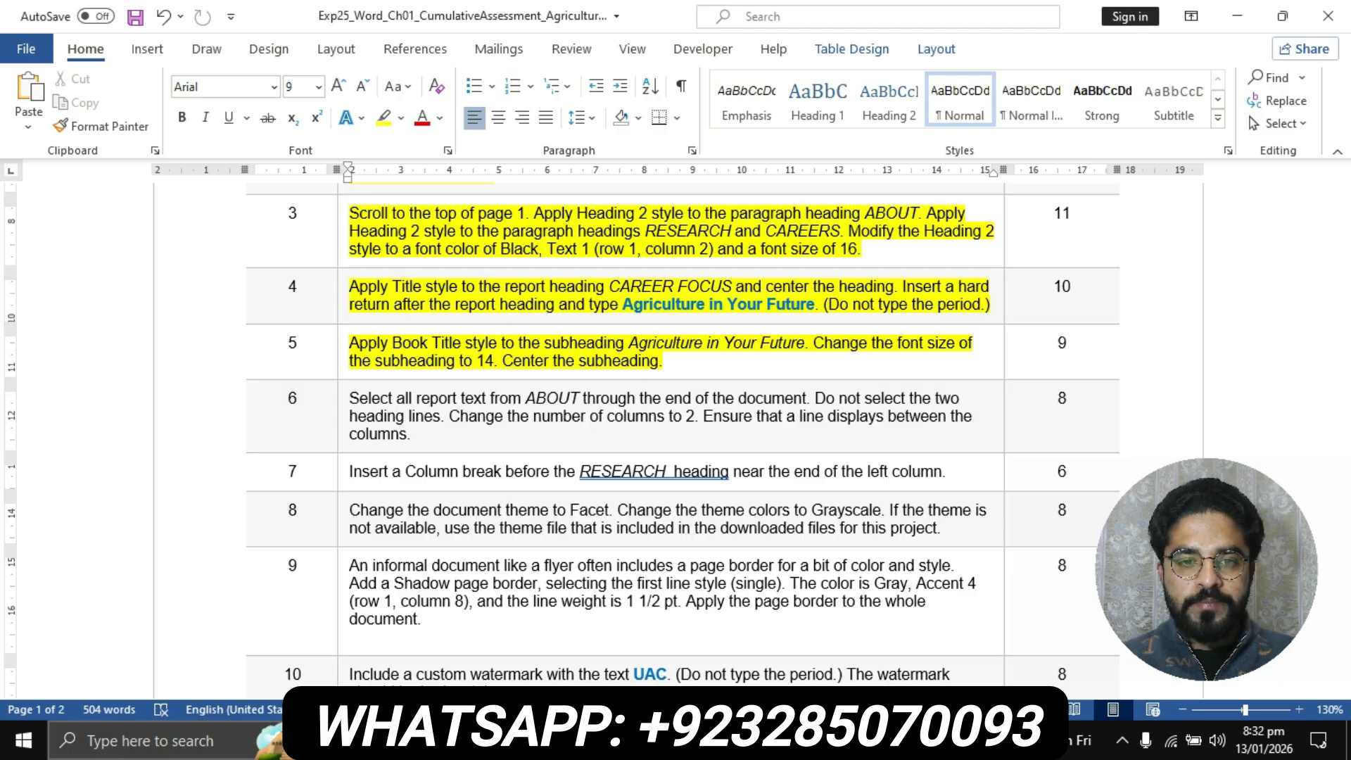
left_click_drag(477, 361, 485, 361)
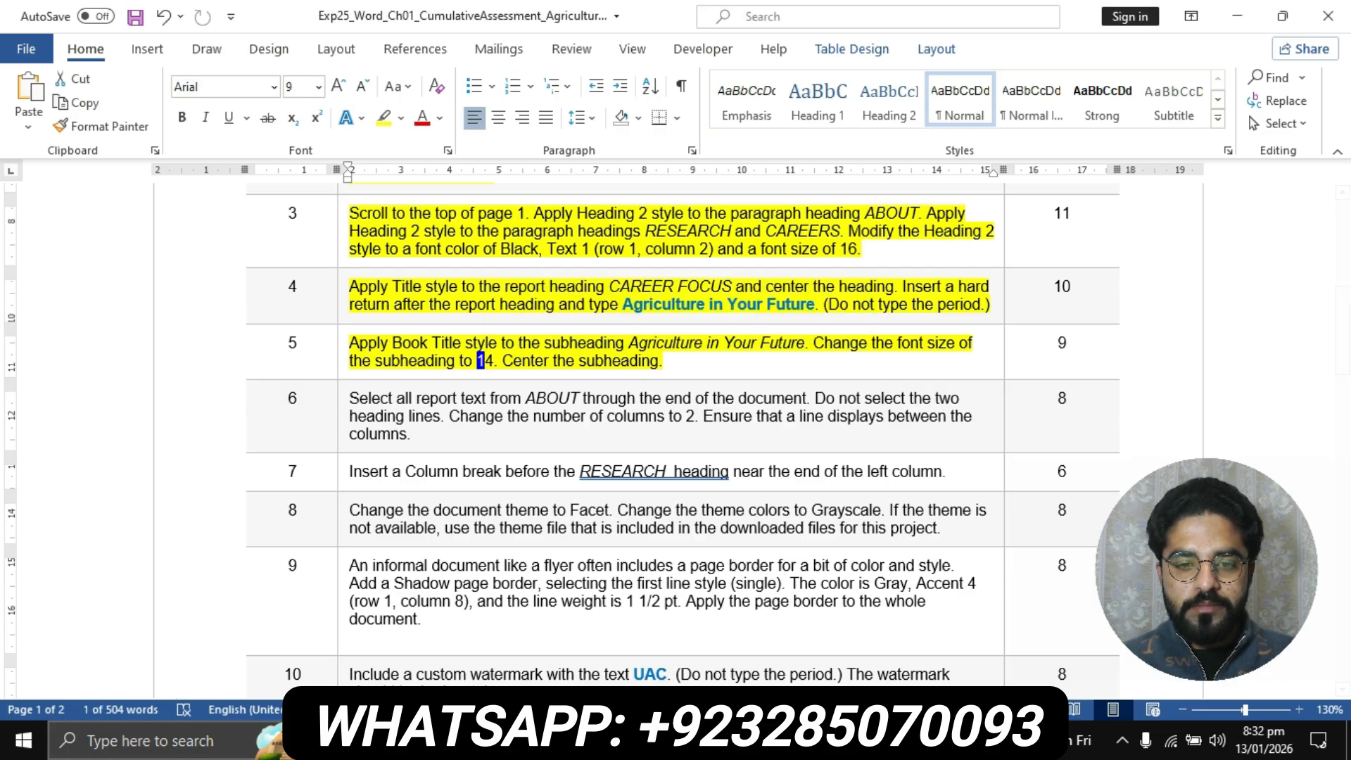
mouse_move(565, 740)
left_click(465, 686)
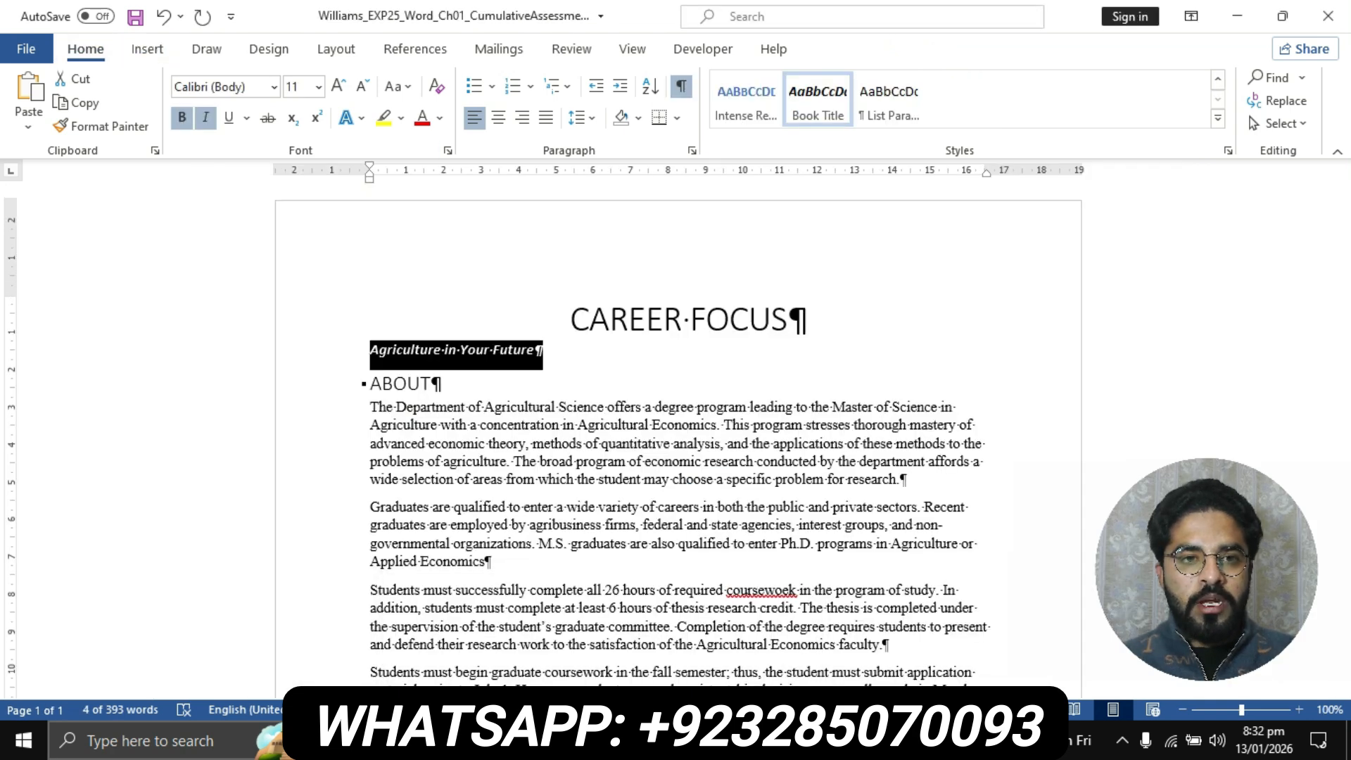
left_click(318, 87)
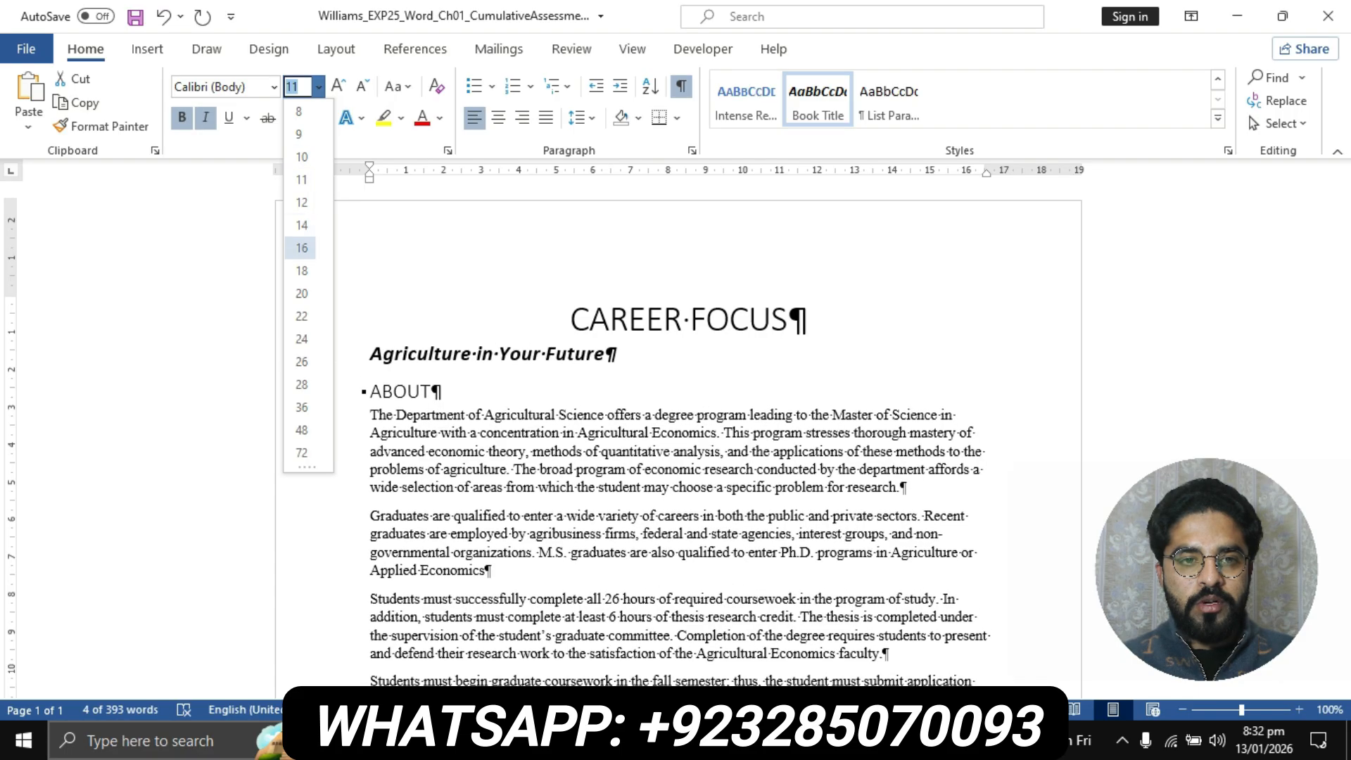
left_click(302, 225)
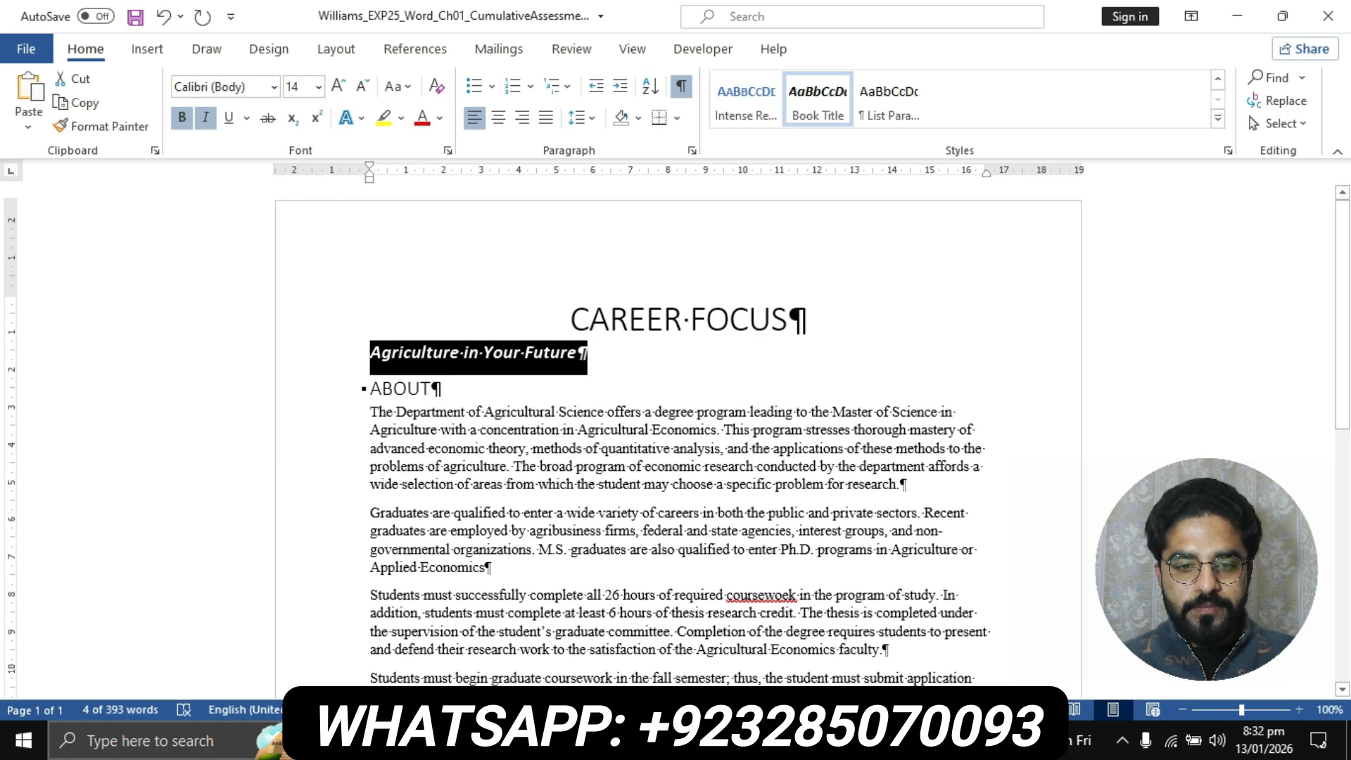
Recheck the last requirement of step 5 in the instructions, then center the subheading Agriculture in Your Future in the report
left_click(599, 742)
left_click(704, 641)
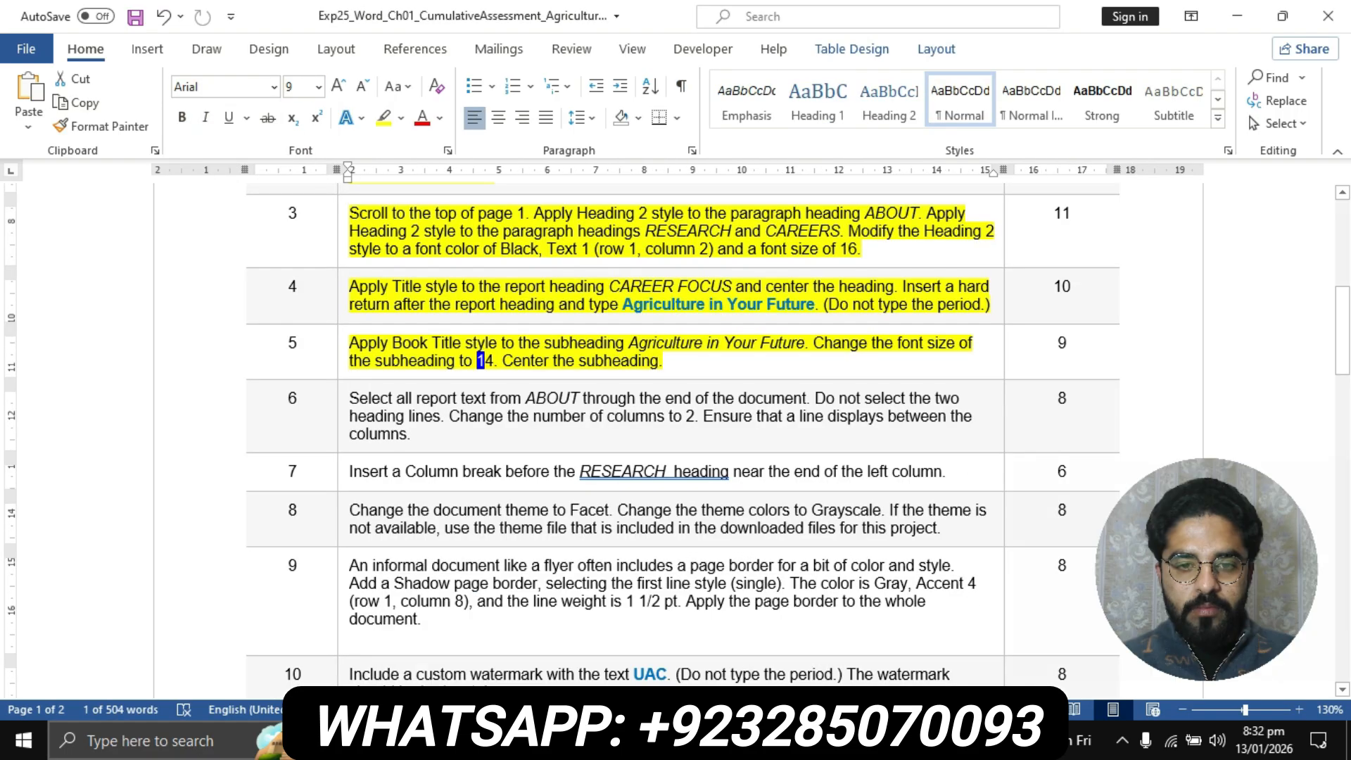
left_click(602, 741)
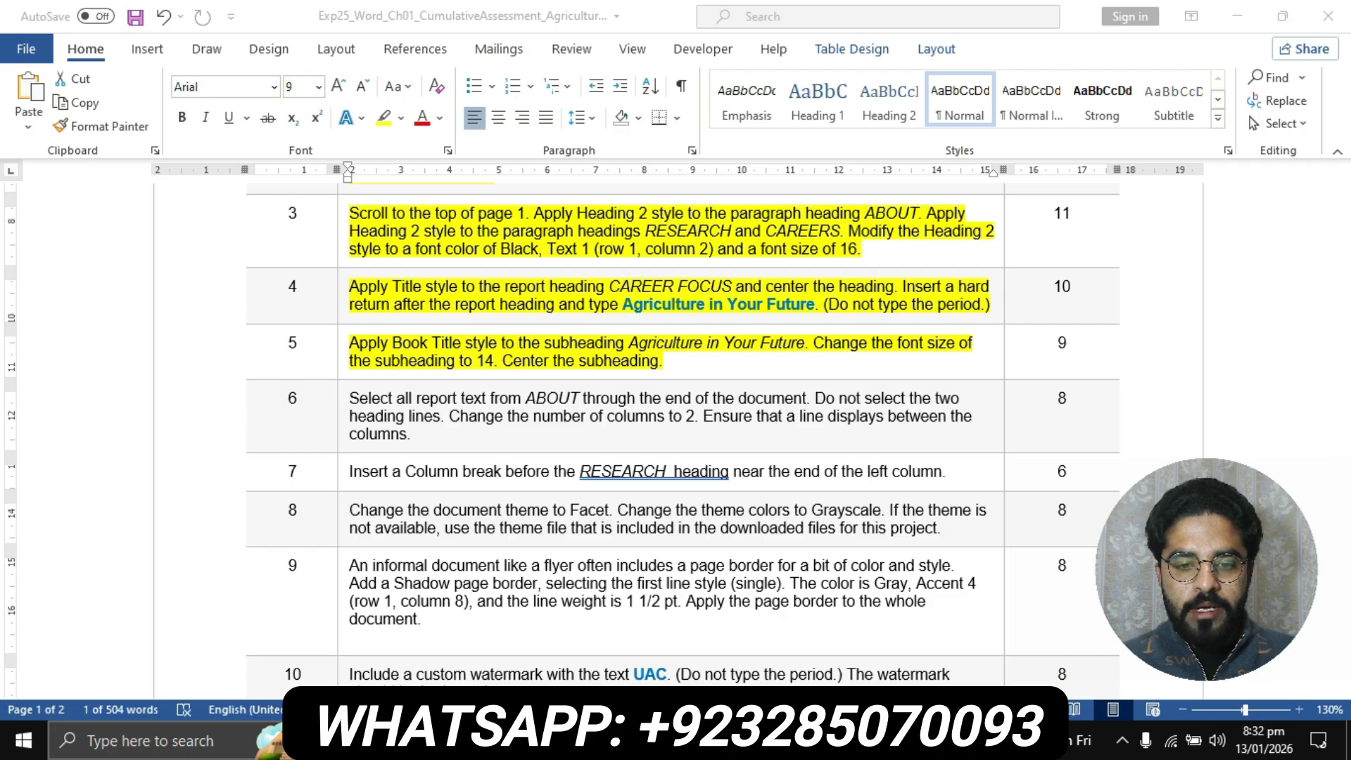
left_click(493, 630)
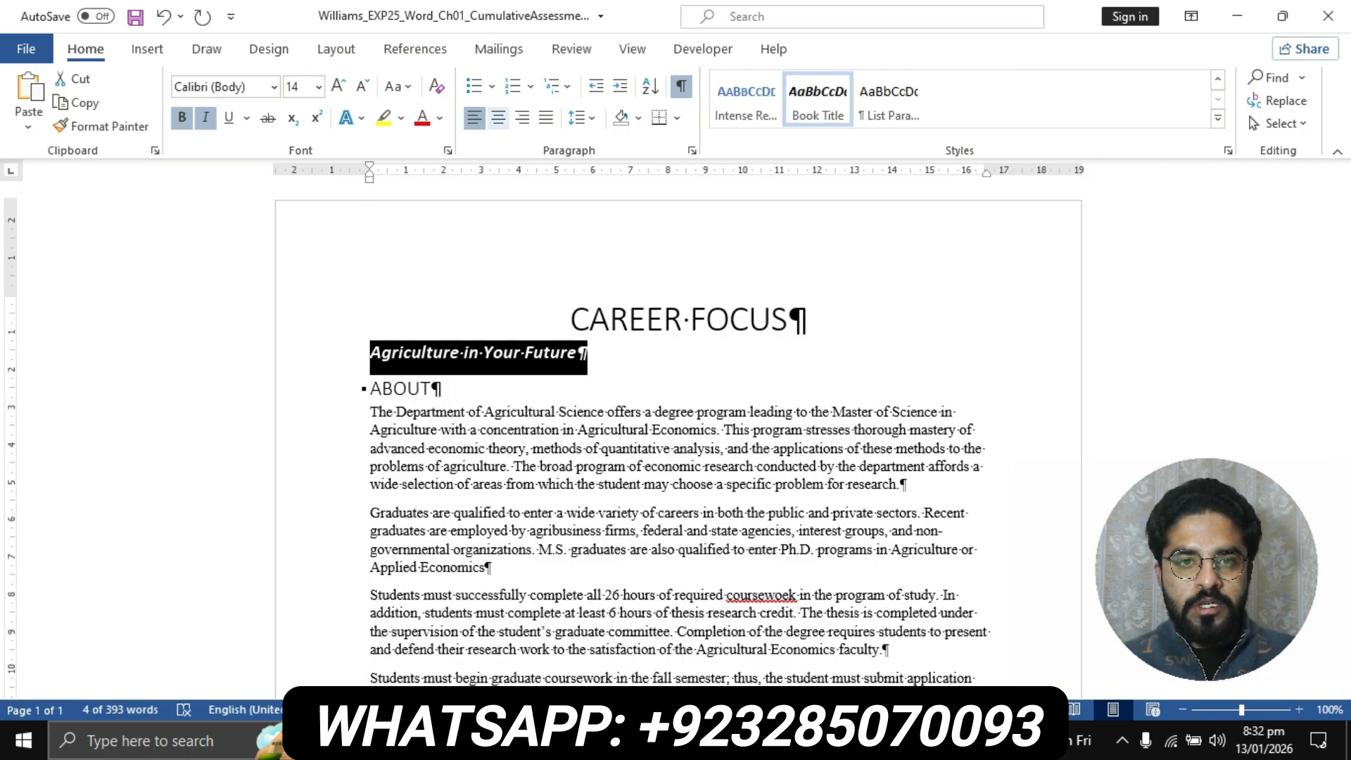
key("ctrl+e")
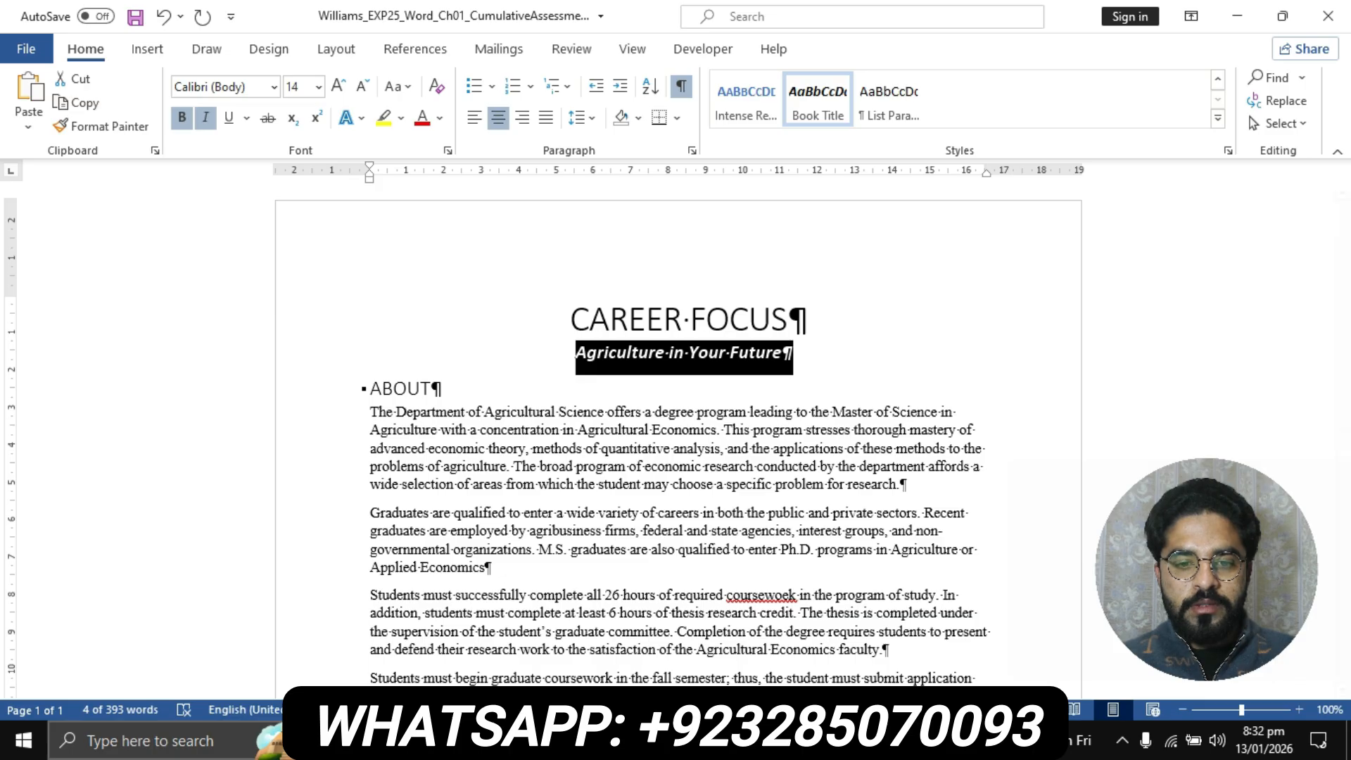
Return to the instructions document and highlight the step 6 instruction text in yellow
left_click(598, 740)
left_click(679, 689)
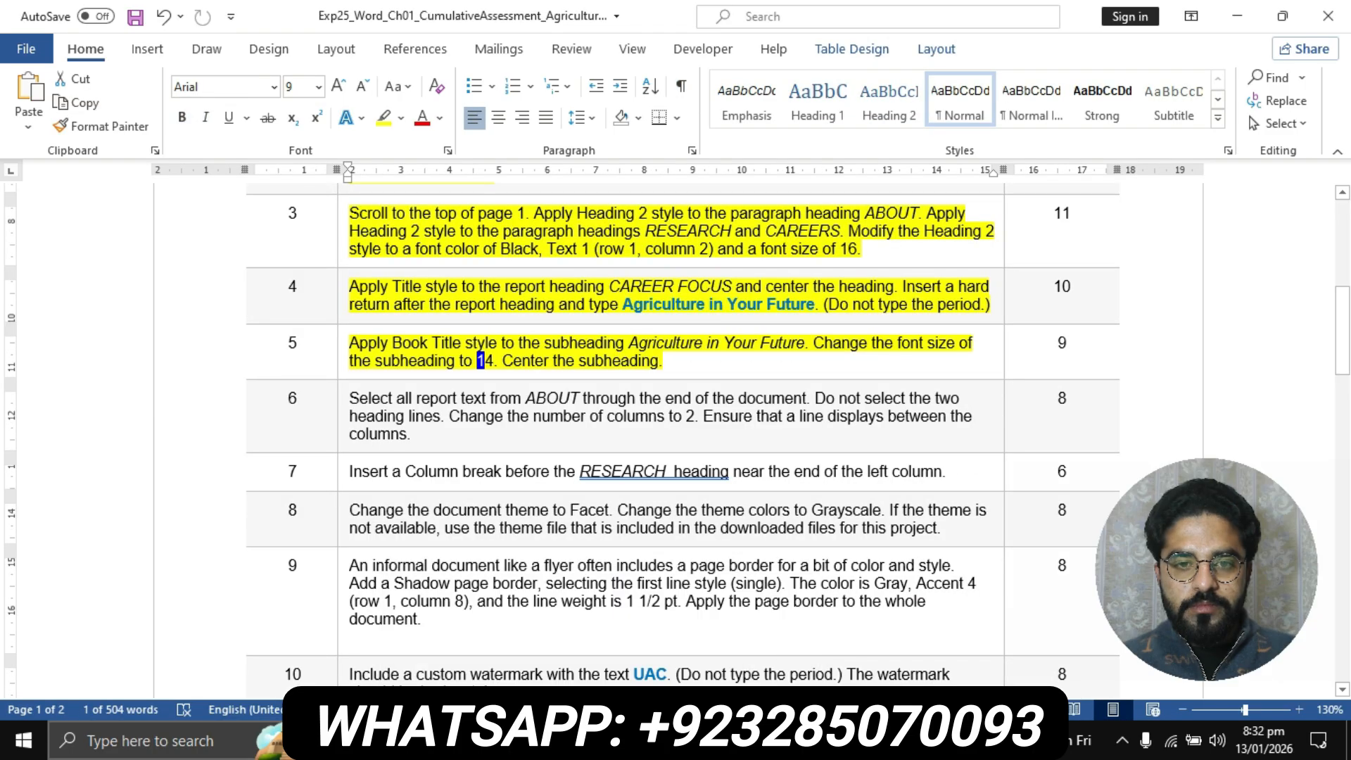
scroll(676, 436, "down", 3)
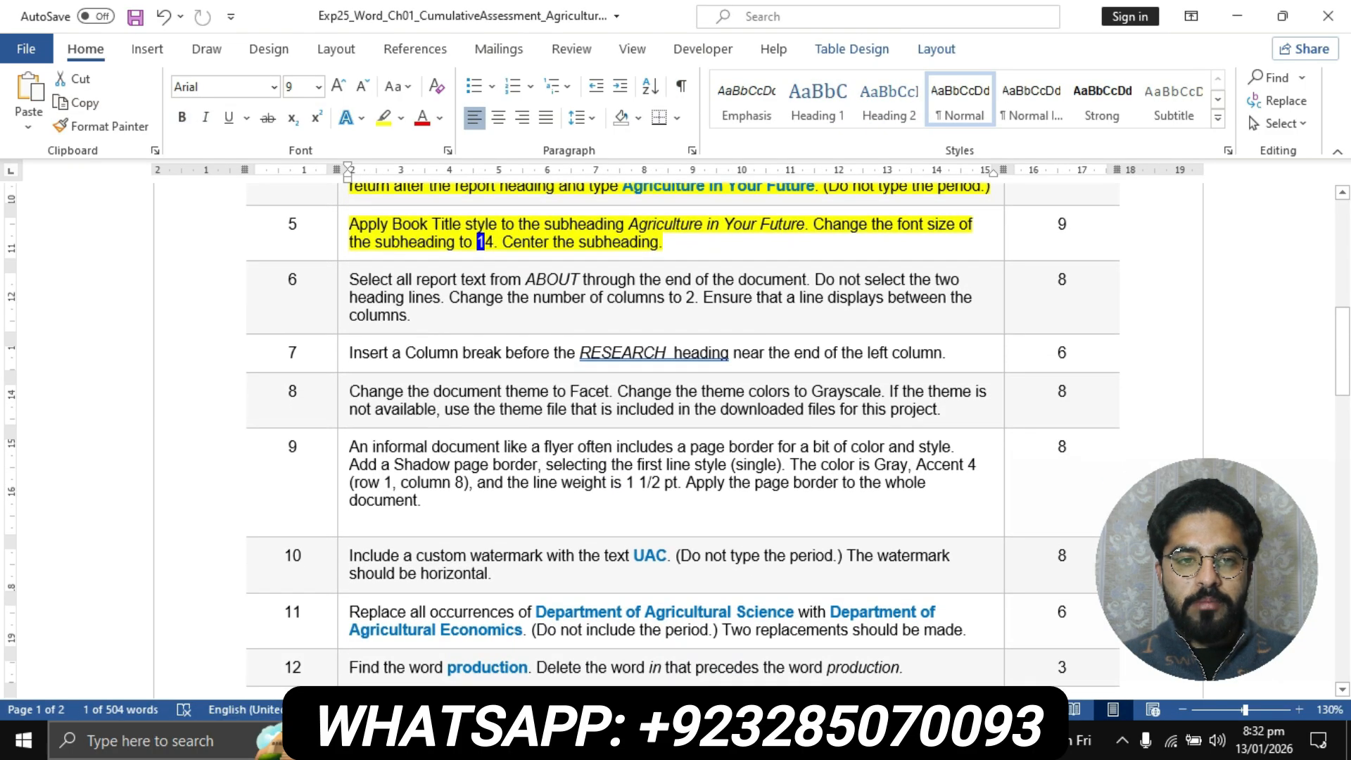
left_click(343, 280)
left_click(384, 119)
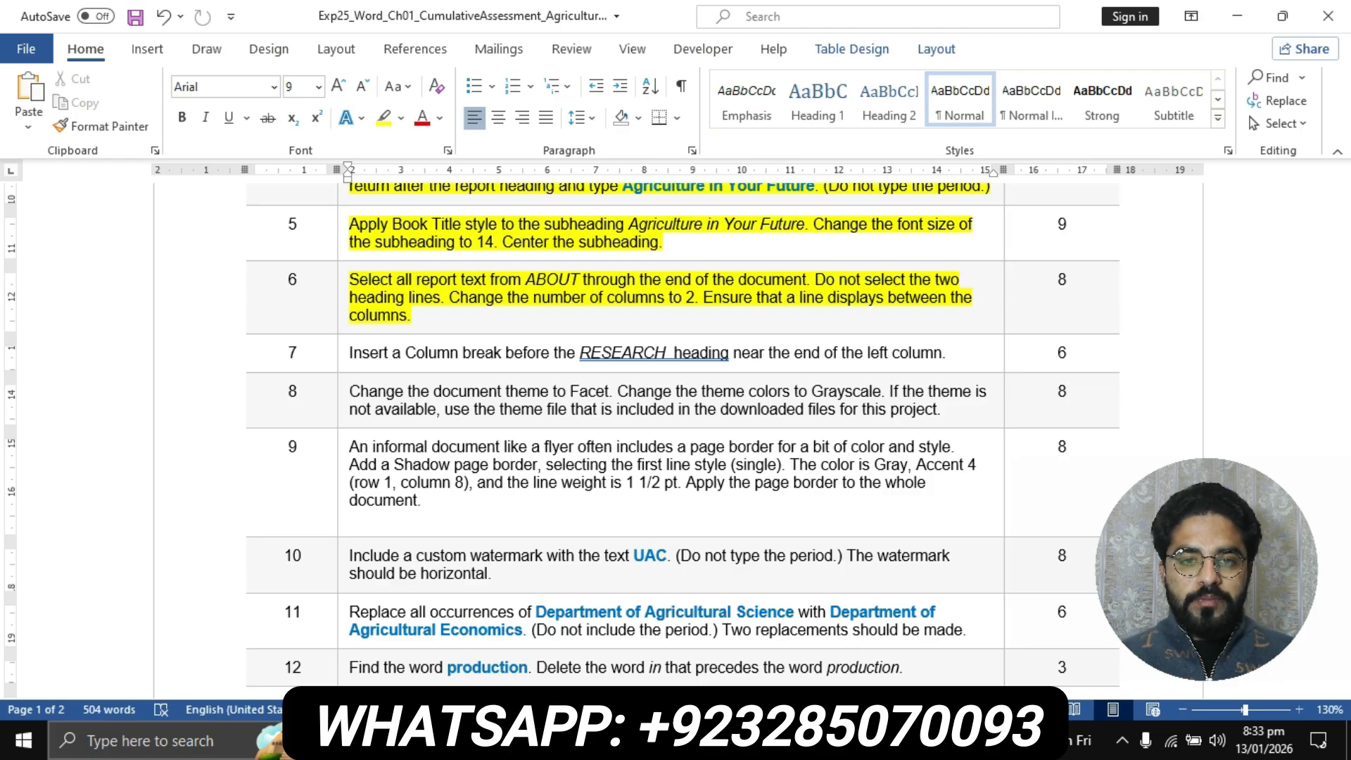
Switch to the report and arrange all text from the ABOUT heading through the end of the document in two columns
left_click(600, 740)
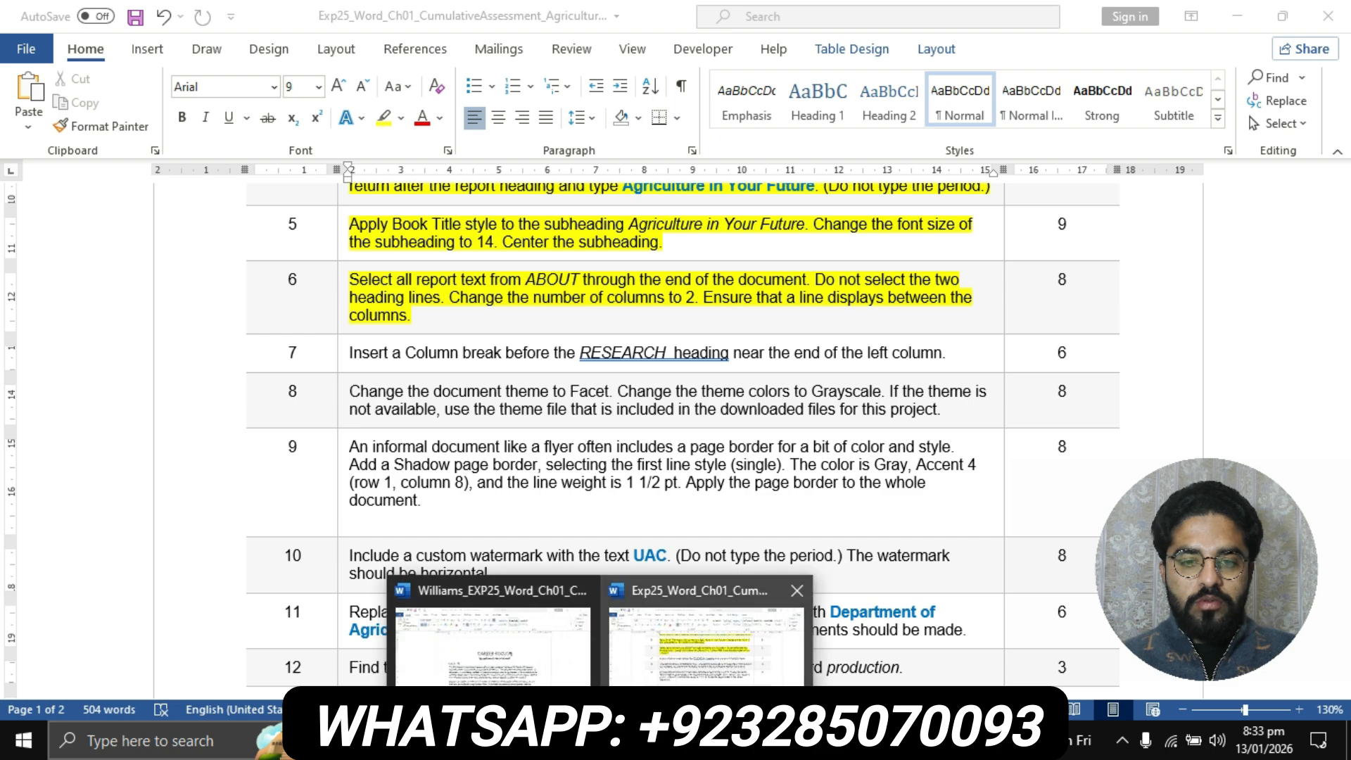
left_click(493, 634)
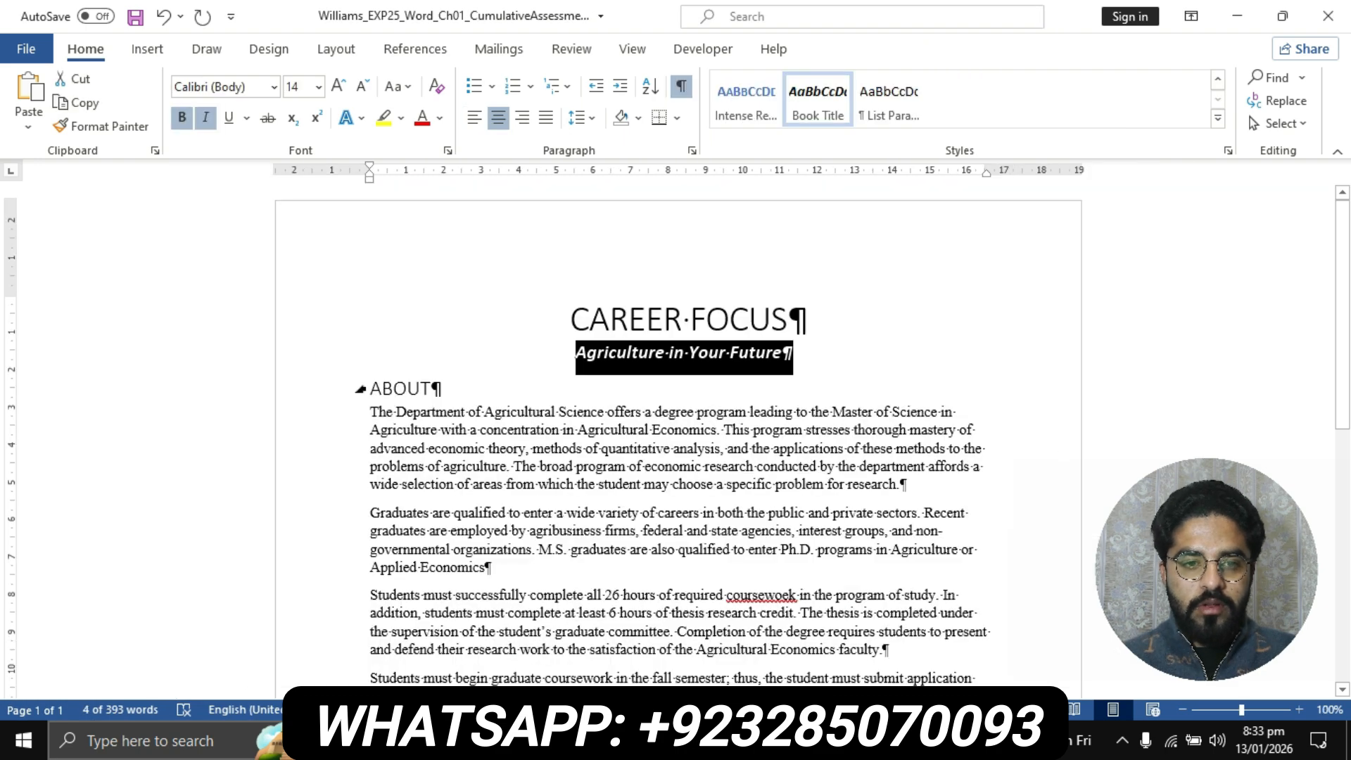
left_click_drag(371, 388, 376, 704)
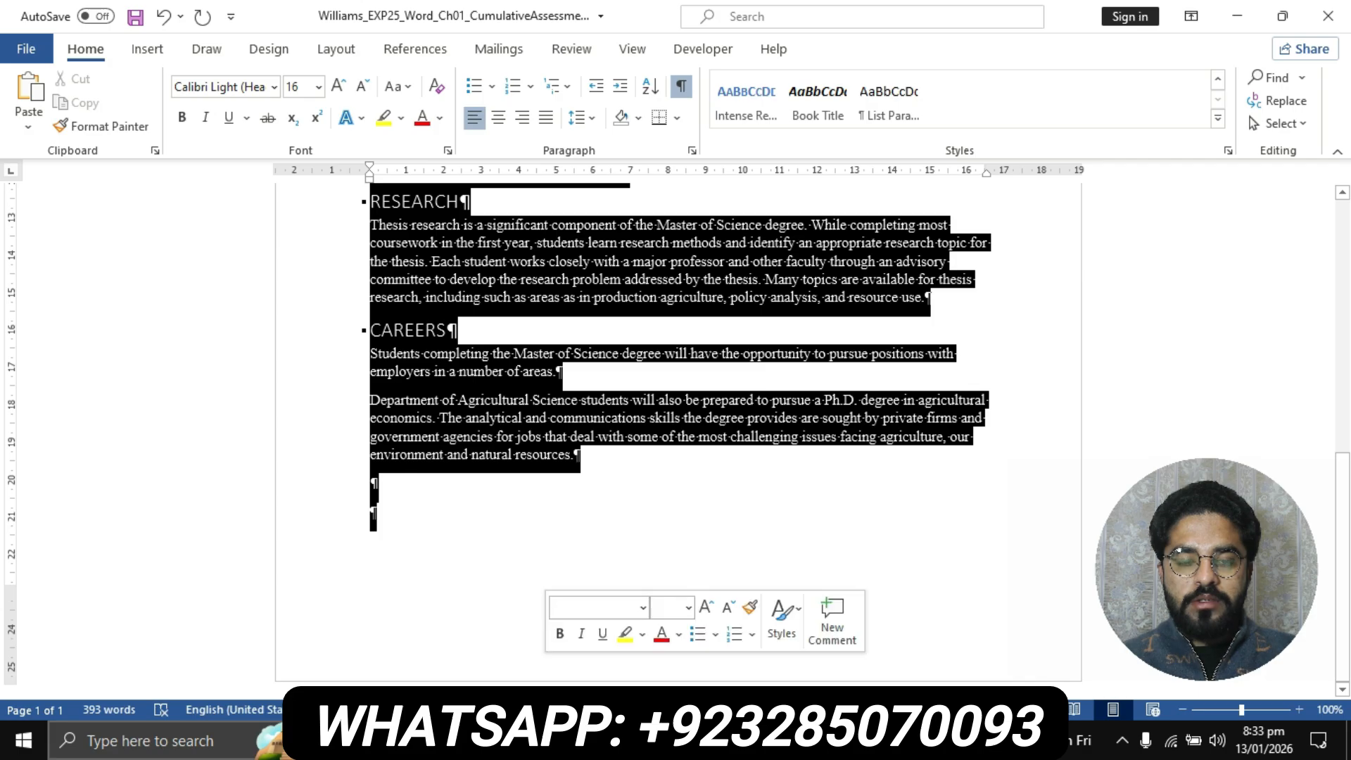
scroll(679, 433, "up", 5)
scroll(679, 433, "up", 2)
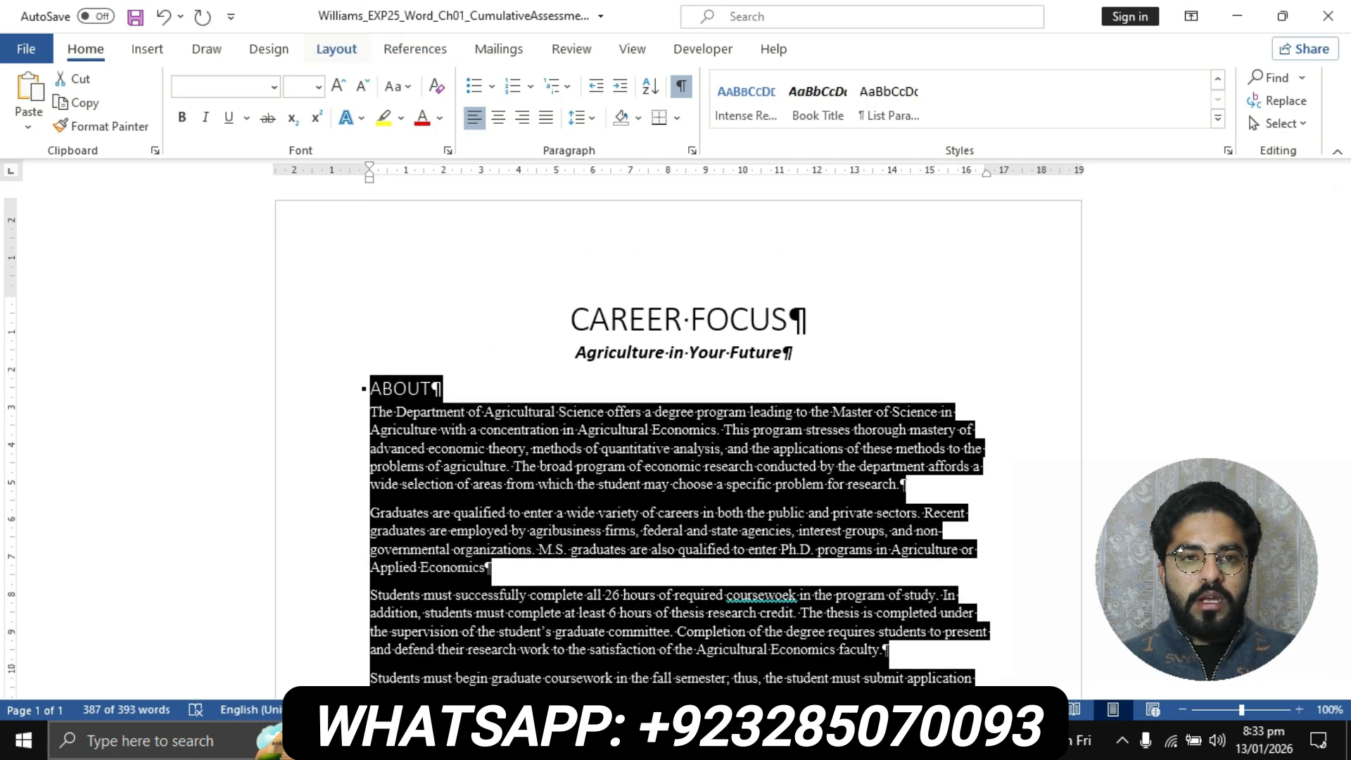
left_click(337, 49)
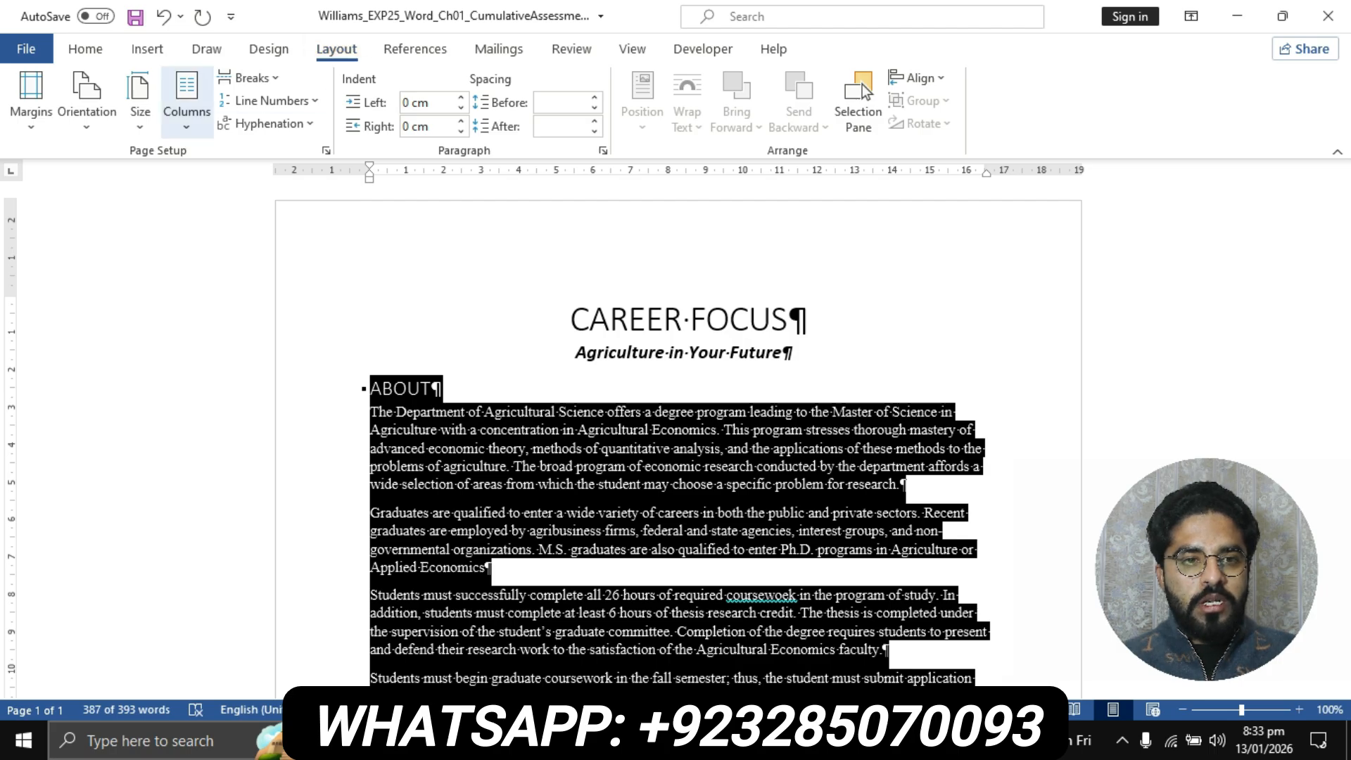
left_click(187, 98)
key("Down")
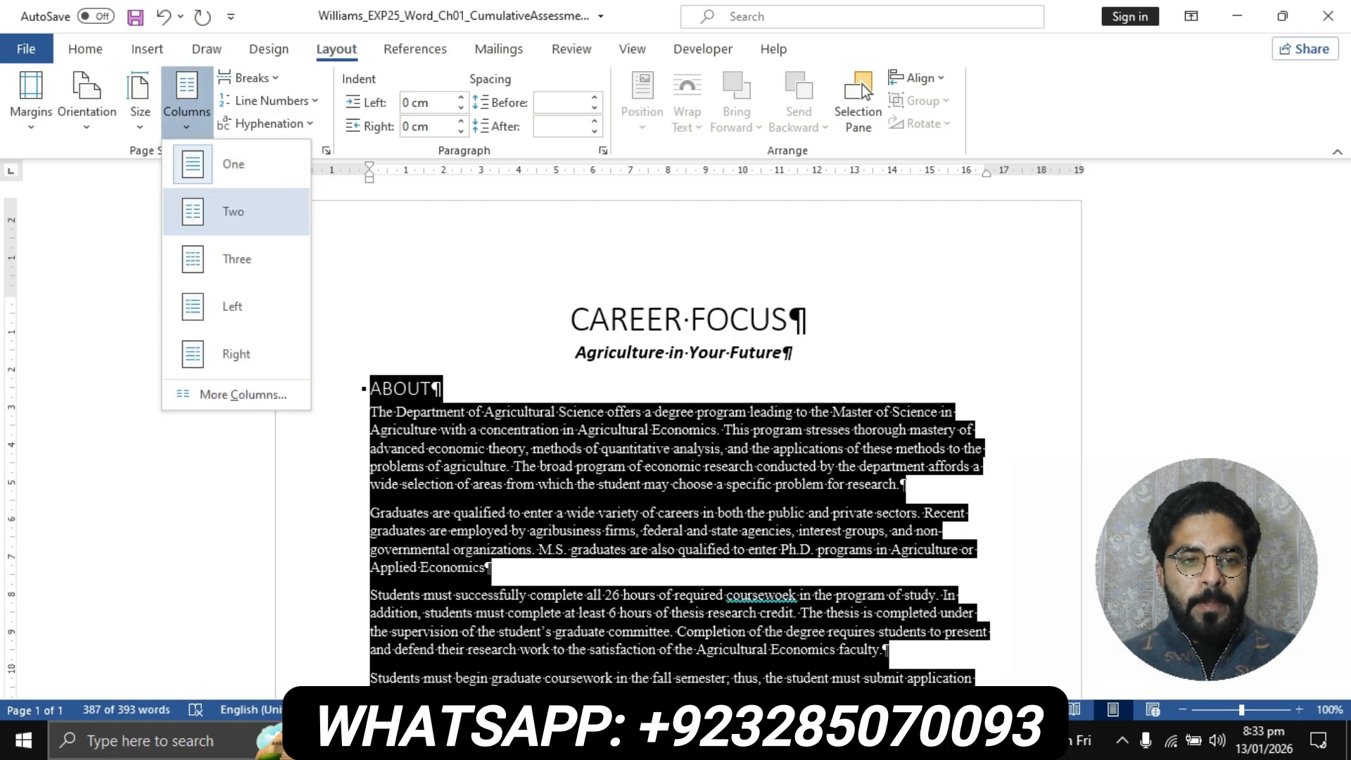
key("Up")
key("Down")
key("Return")
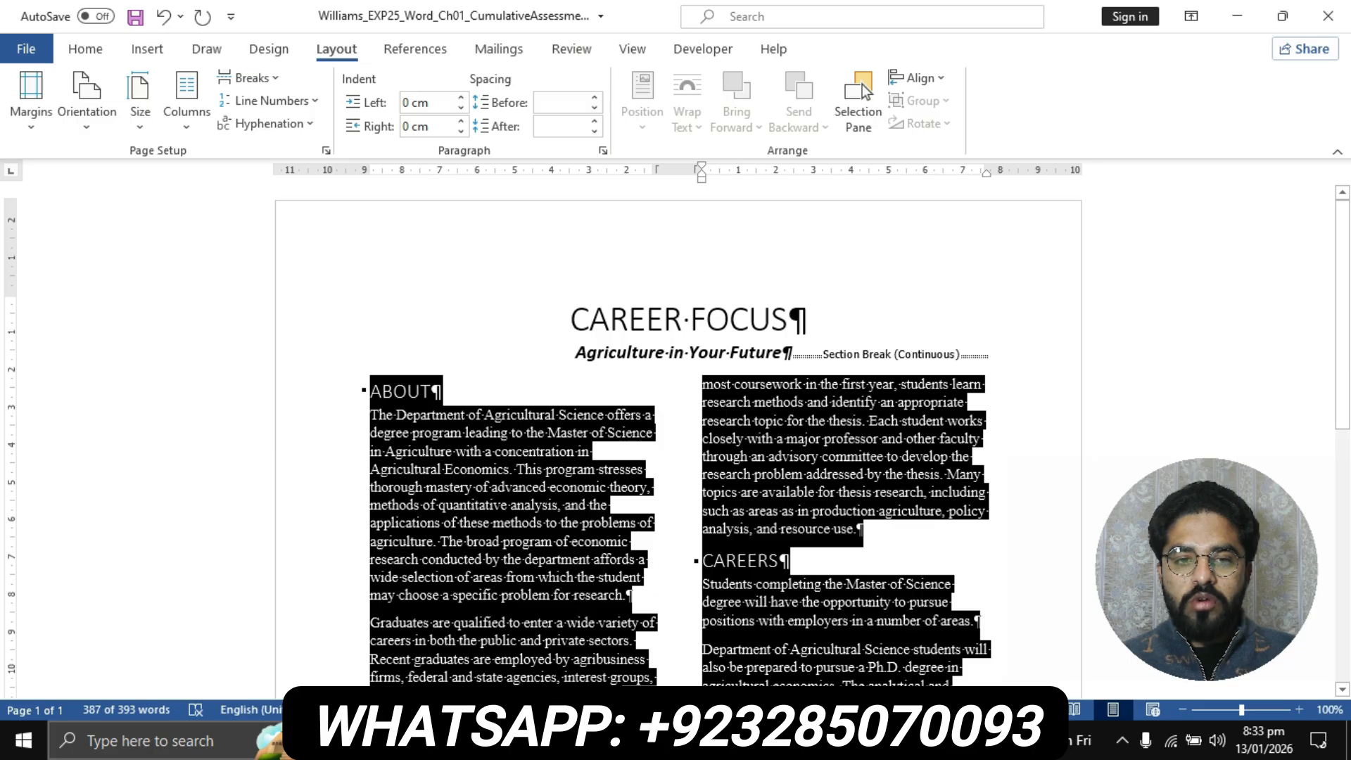
scroll(678, 442, "down", 3)
Recheck step 6 in the instructions, then add a line between the two columns of the selected report text
left_click(600, 740)
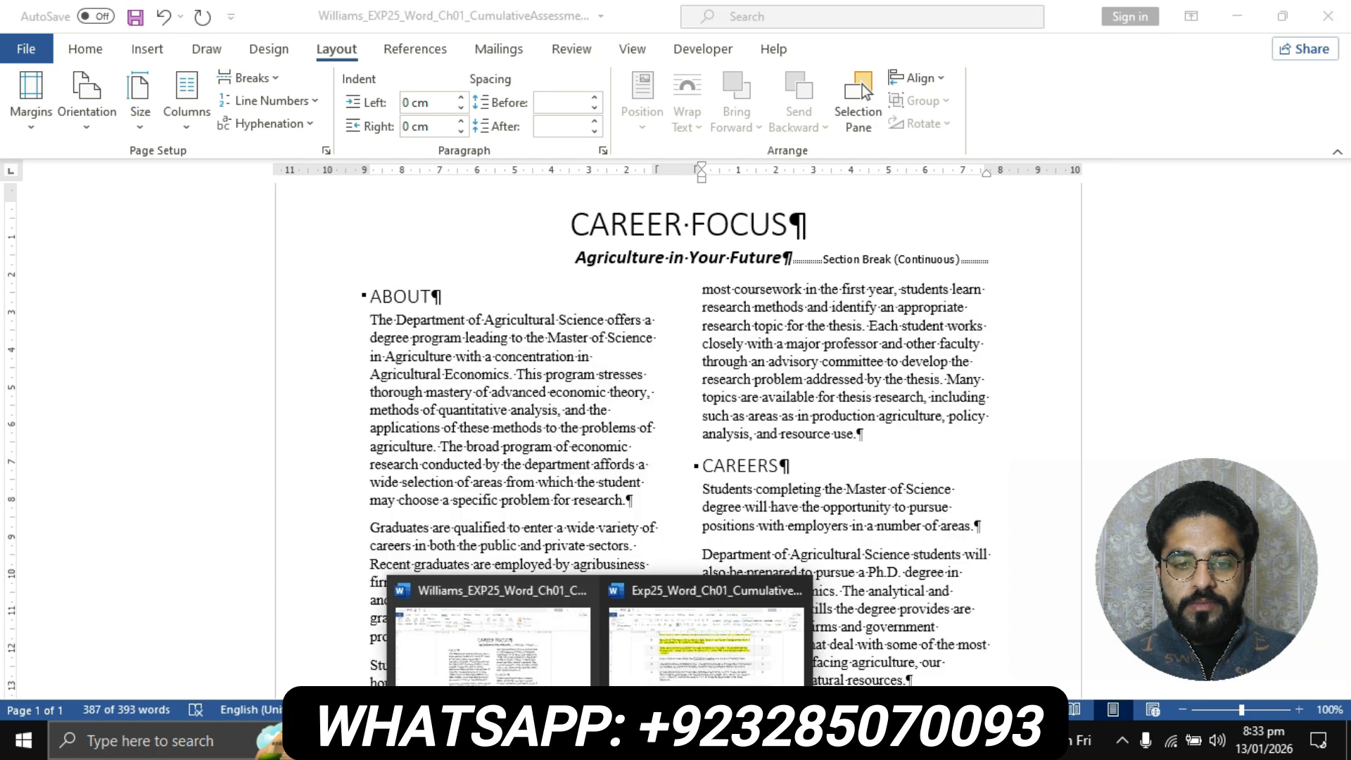
left_click(706, 641)
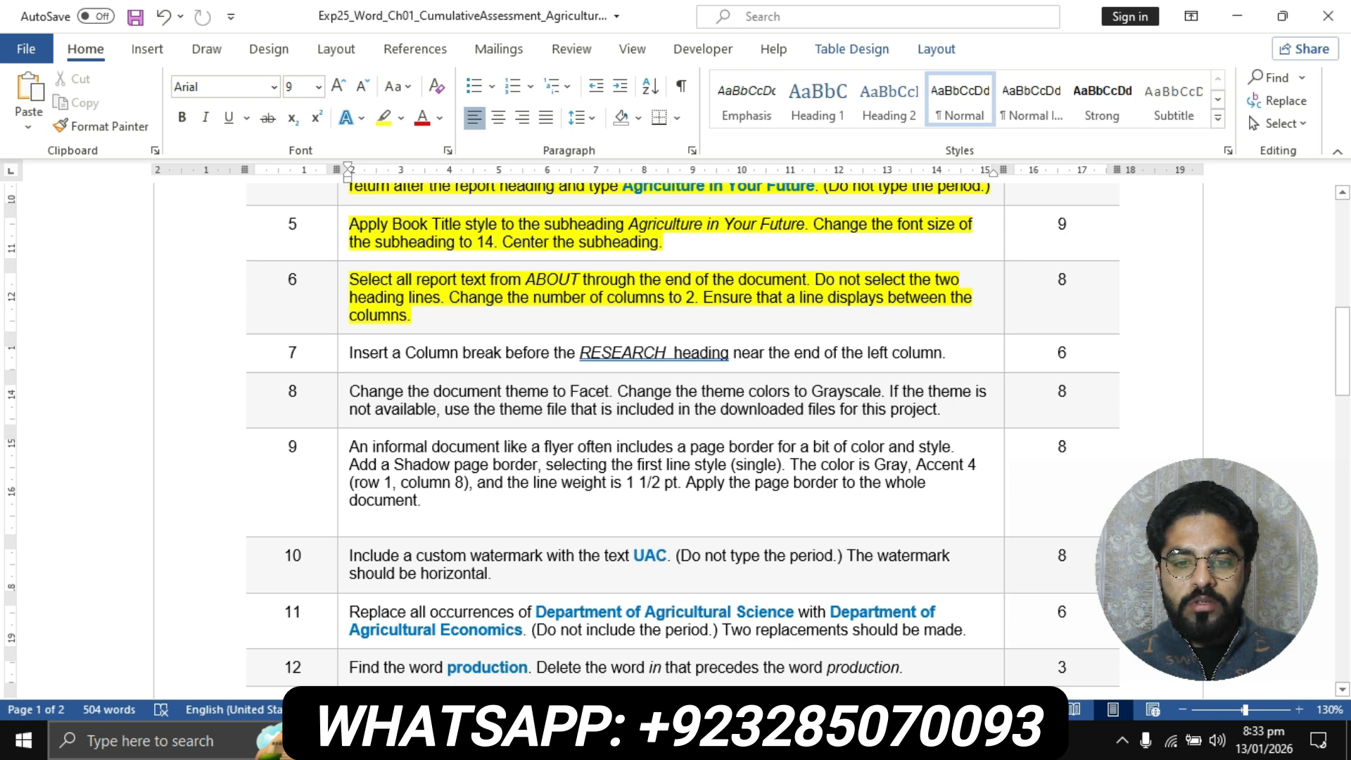
left_click(603, 741)
left_click(493, 636)
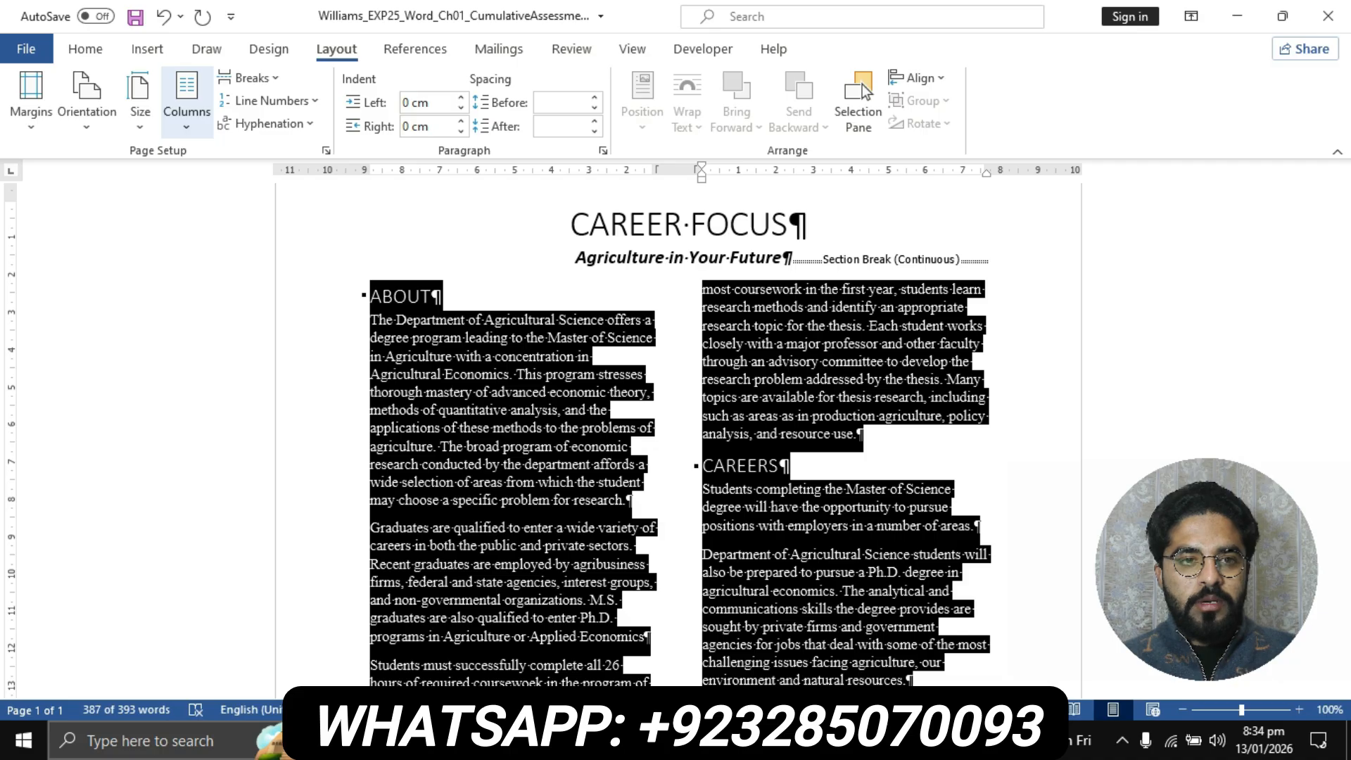
left_click(187, 98)
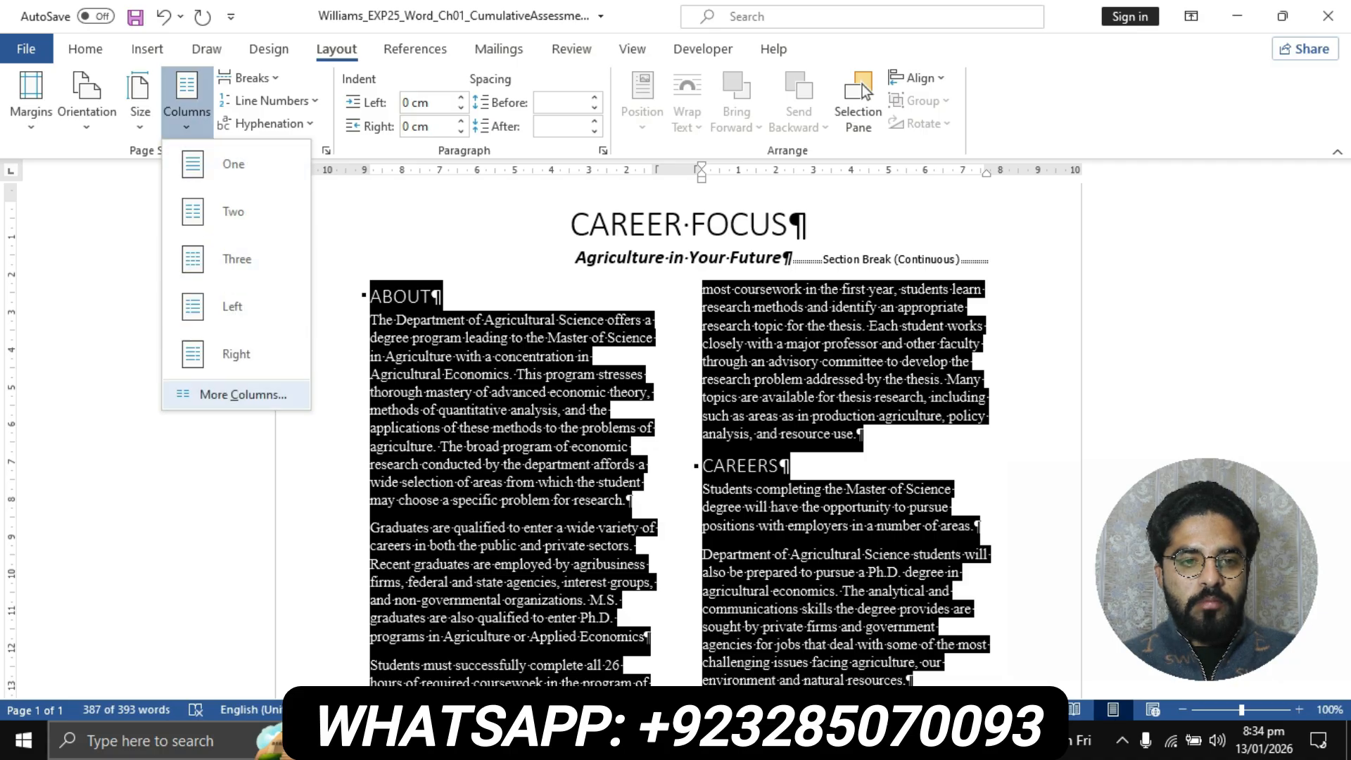
left_click(243, 394)
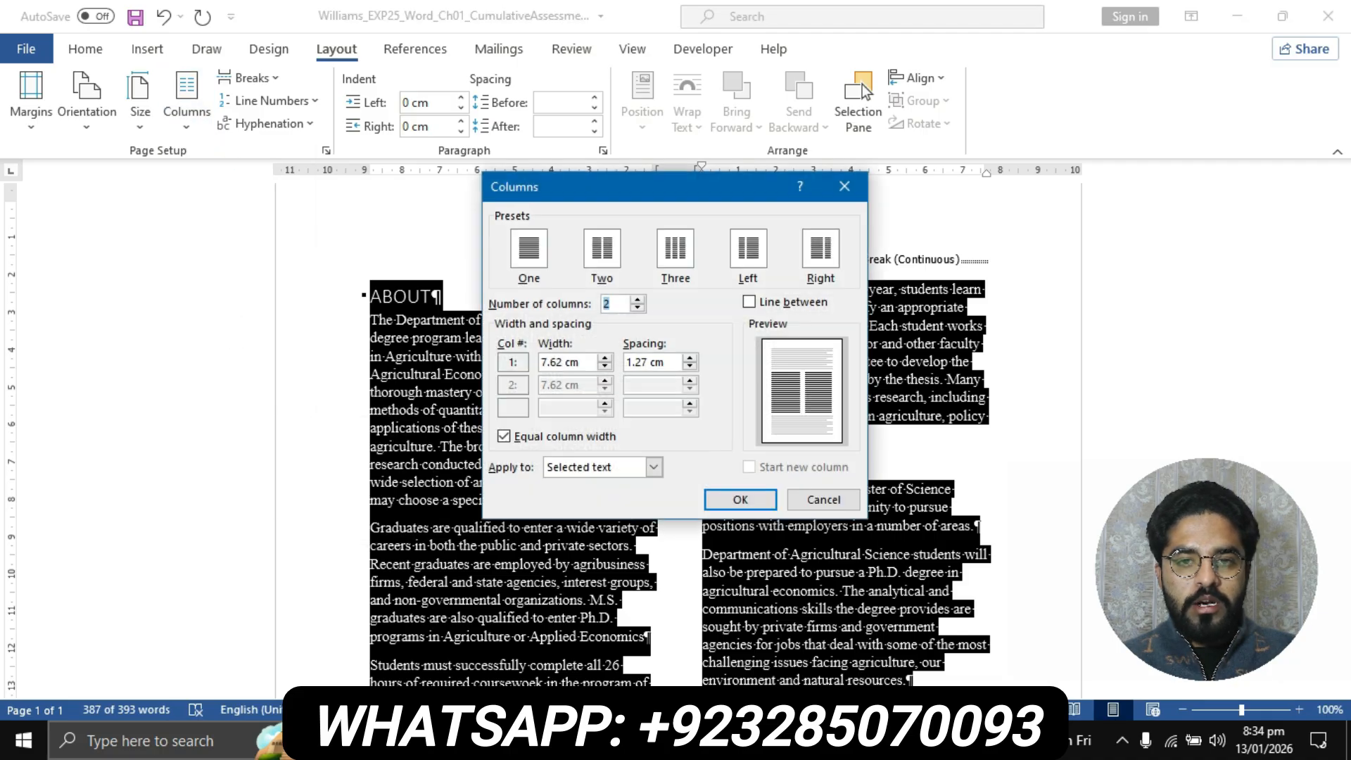
key("alt+b")
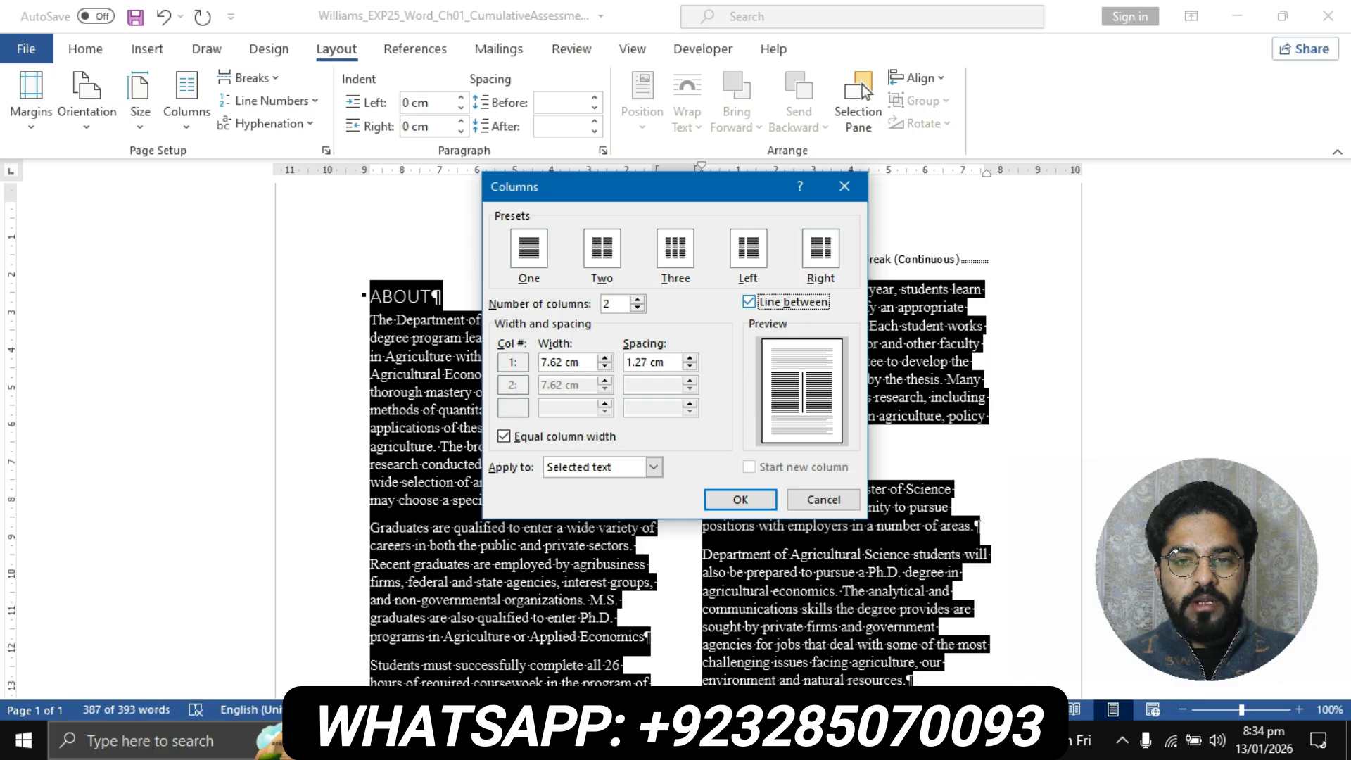
key("Return")
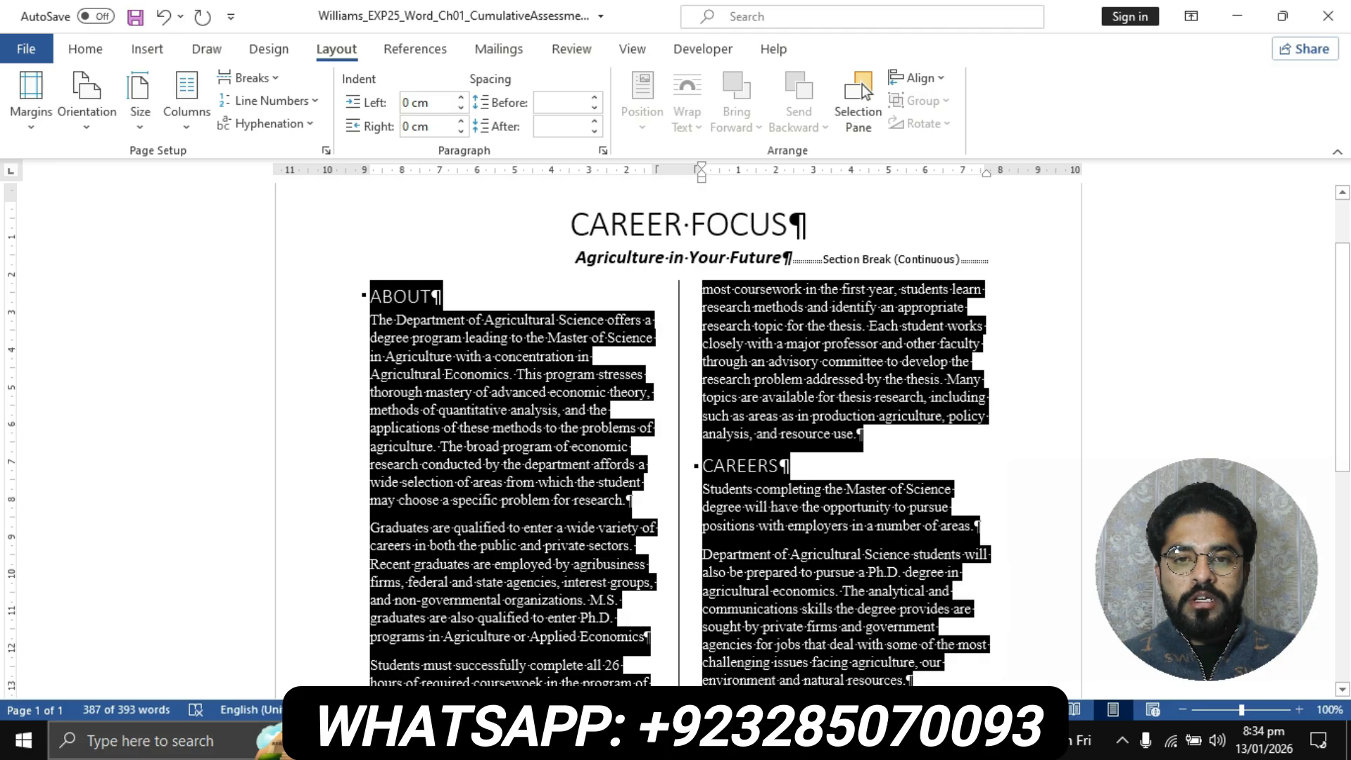
Go back to the instructions document and highlight the step 7 instruction text in yellow
left_click(596, 741)
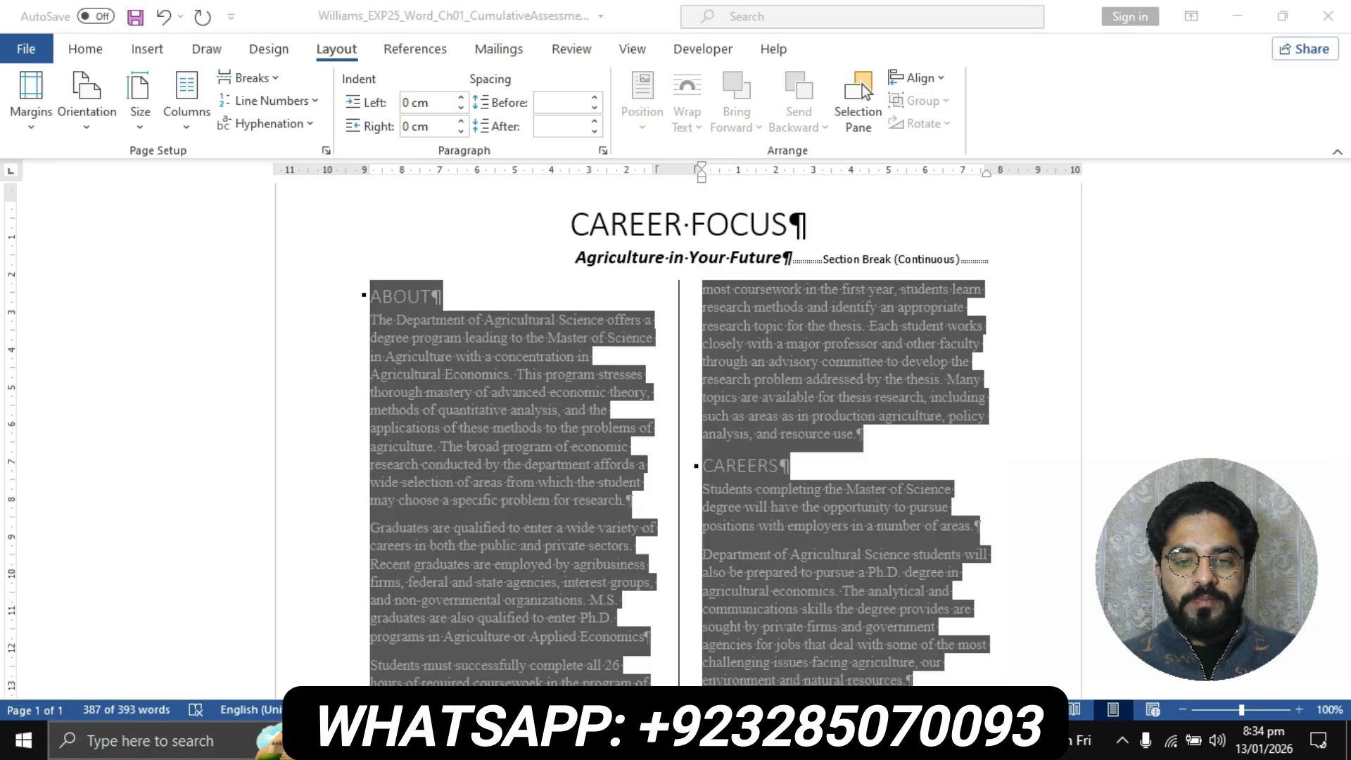
left_click(704, 637)
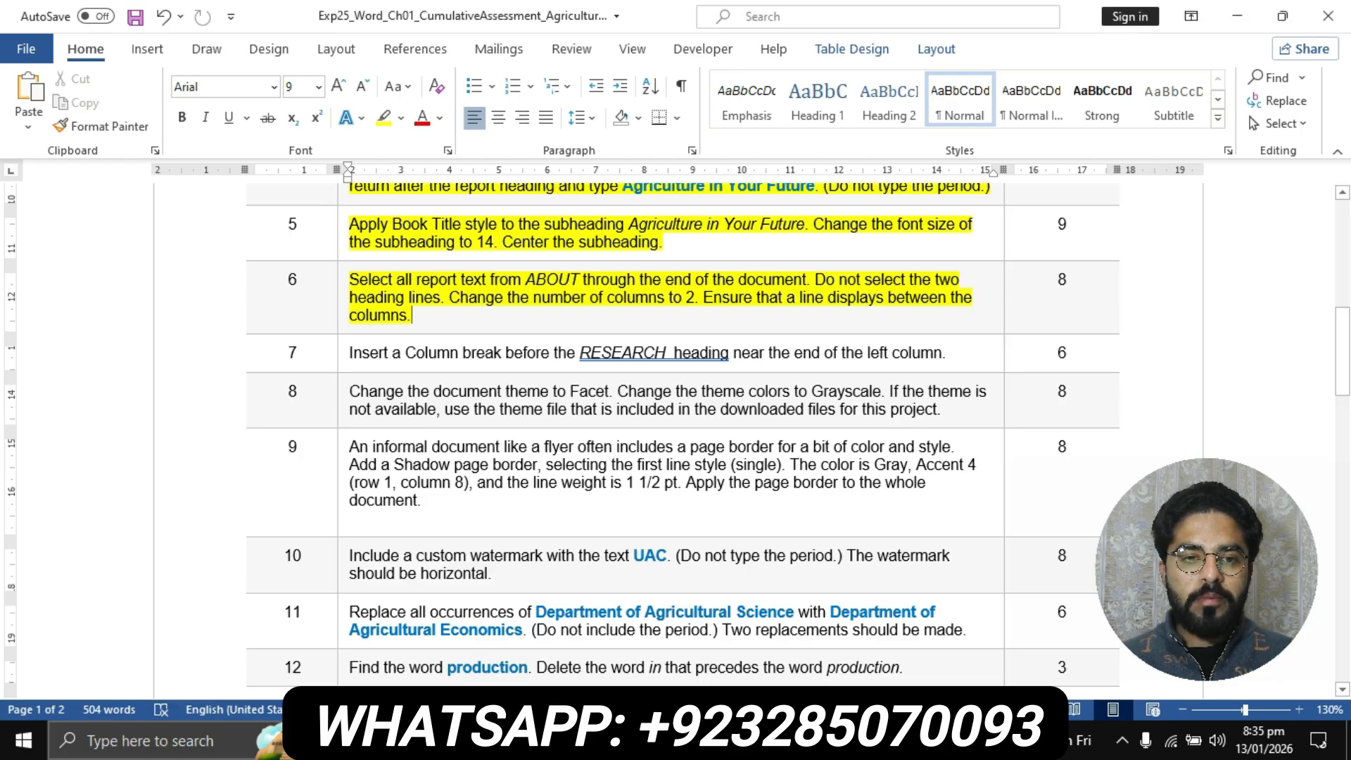
left_click(343, 353)
left_click(383, 117)
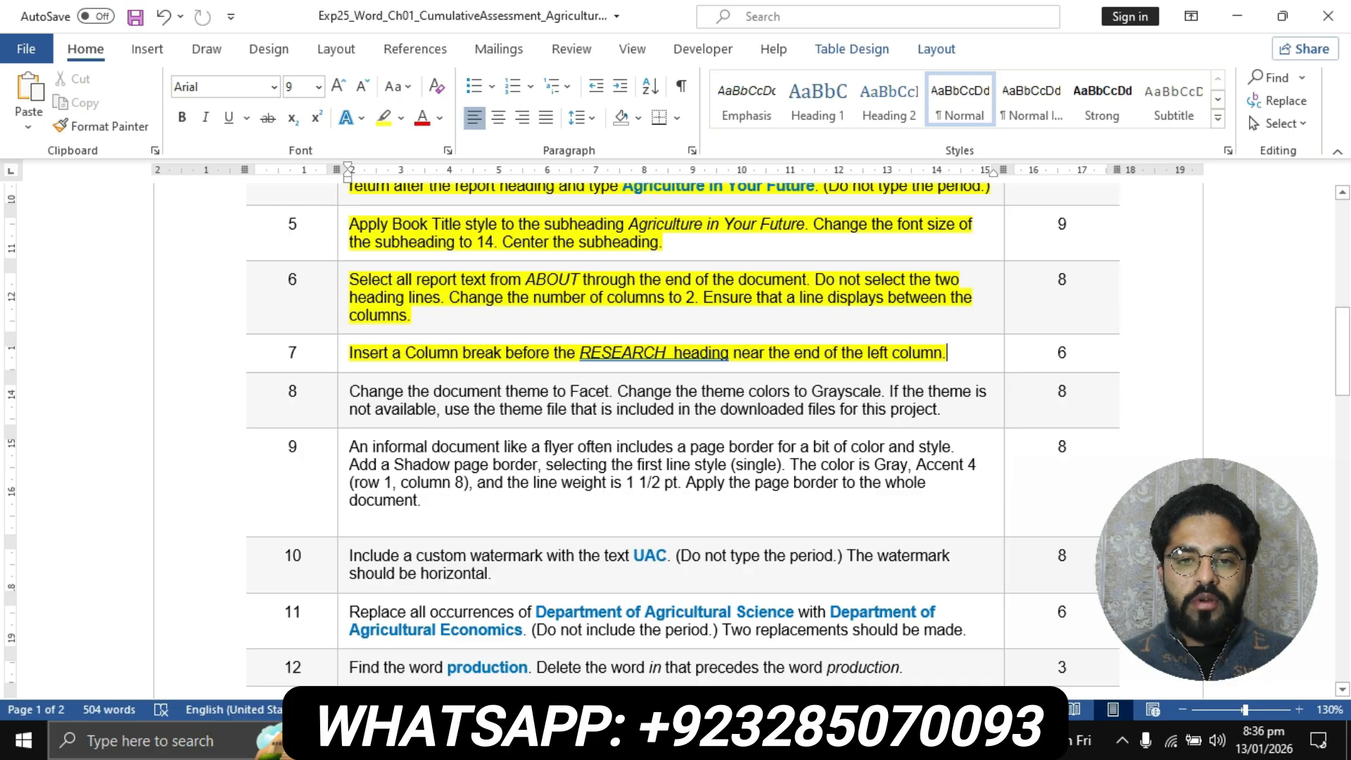
Switch to the report, insert a column break before the RESEARCH heading, and check the resulting column layout
left_click(603, 741)
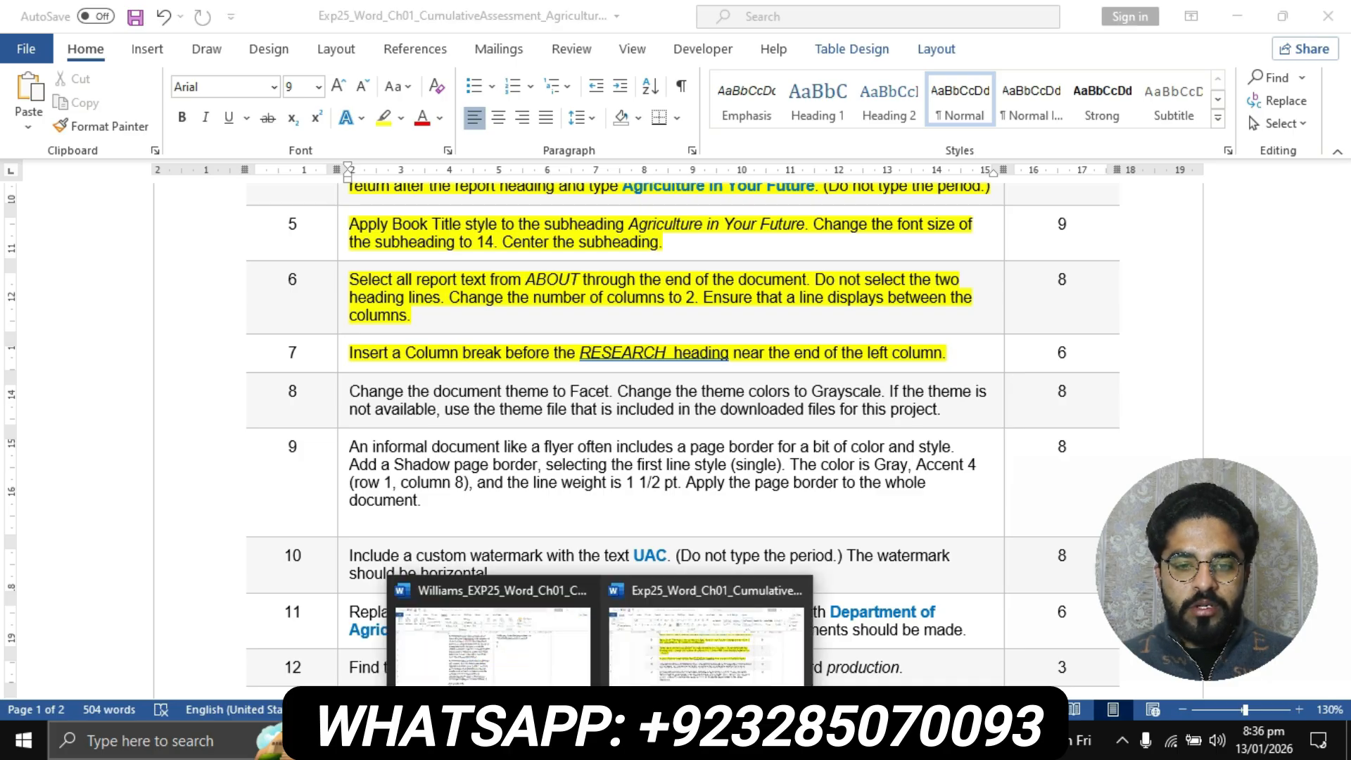
left_click(494, 658)
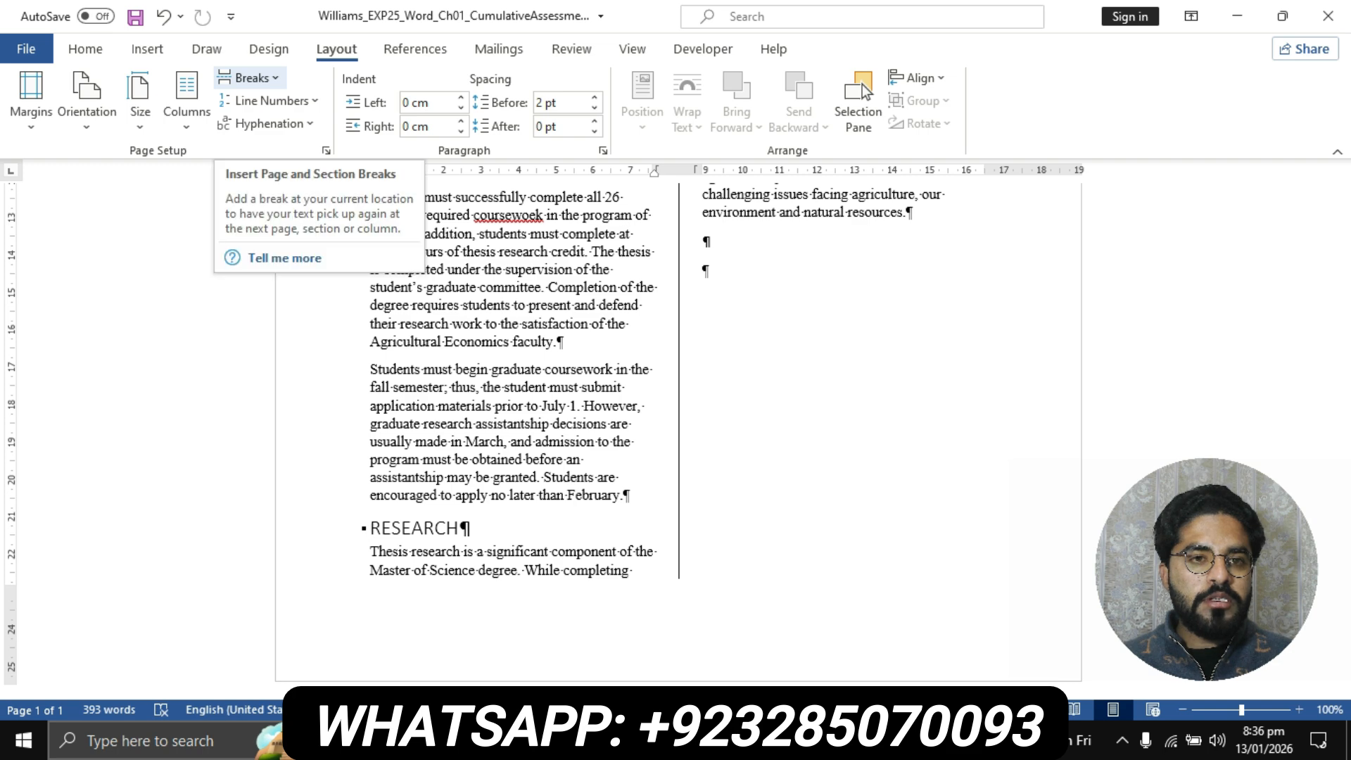
left_click(250, 78)
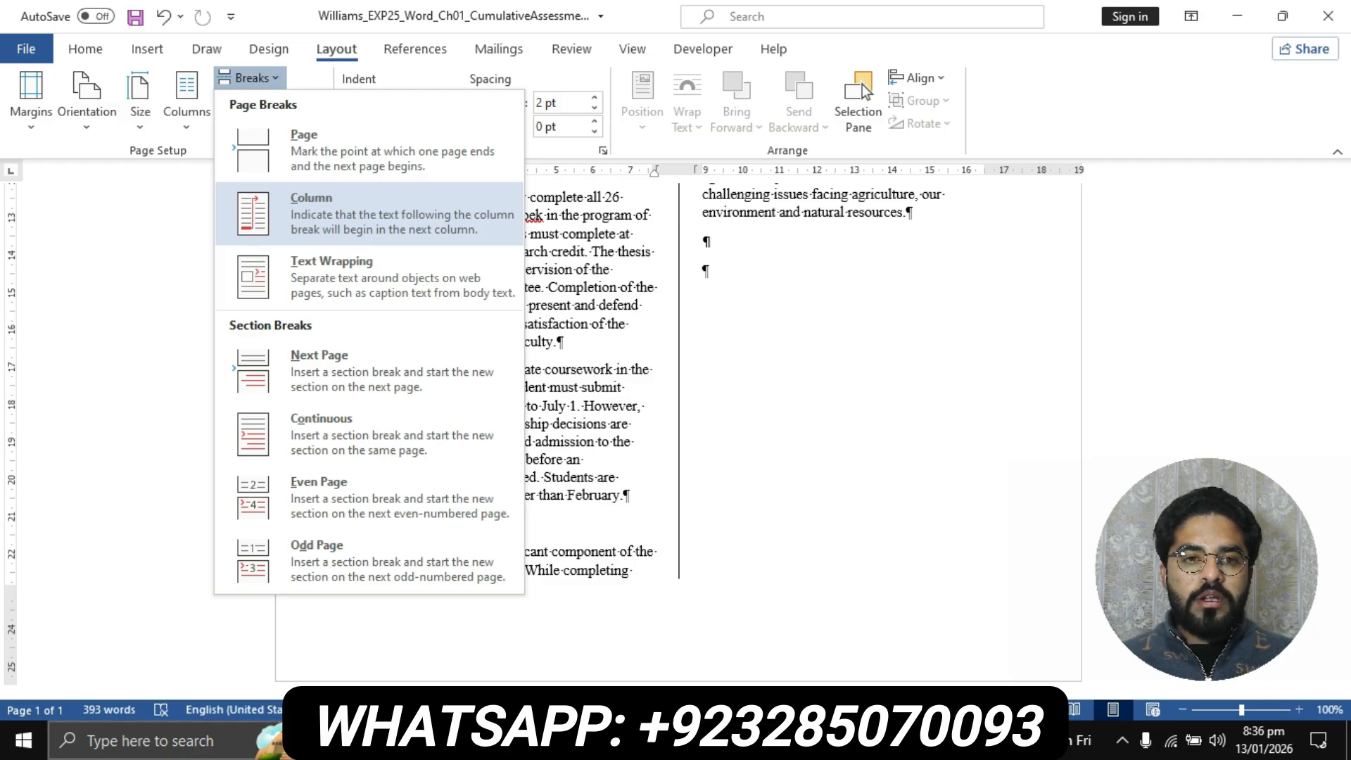
left_click(370, 214)
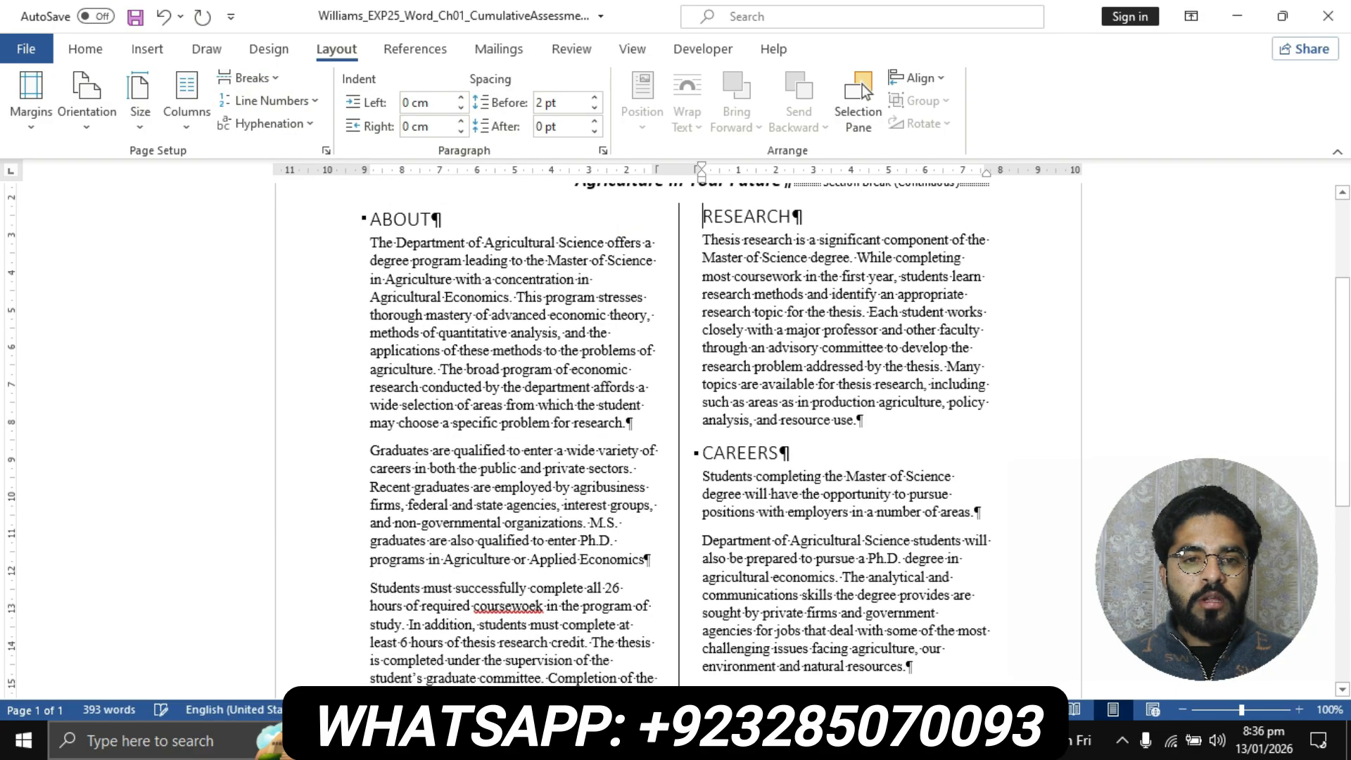
scroll(370, 214, "down", 1)
scroll(679, 433, "down", 5)
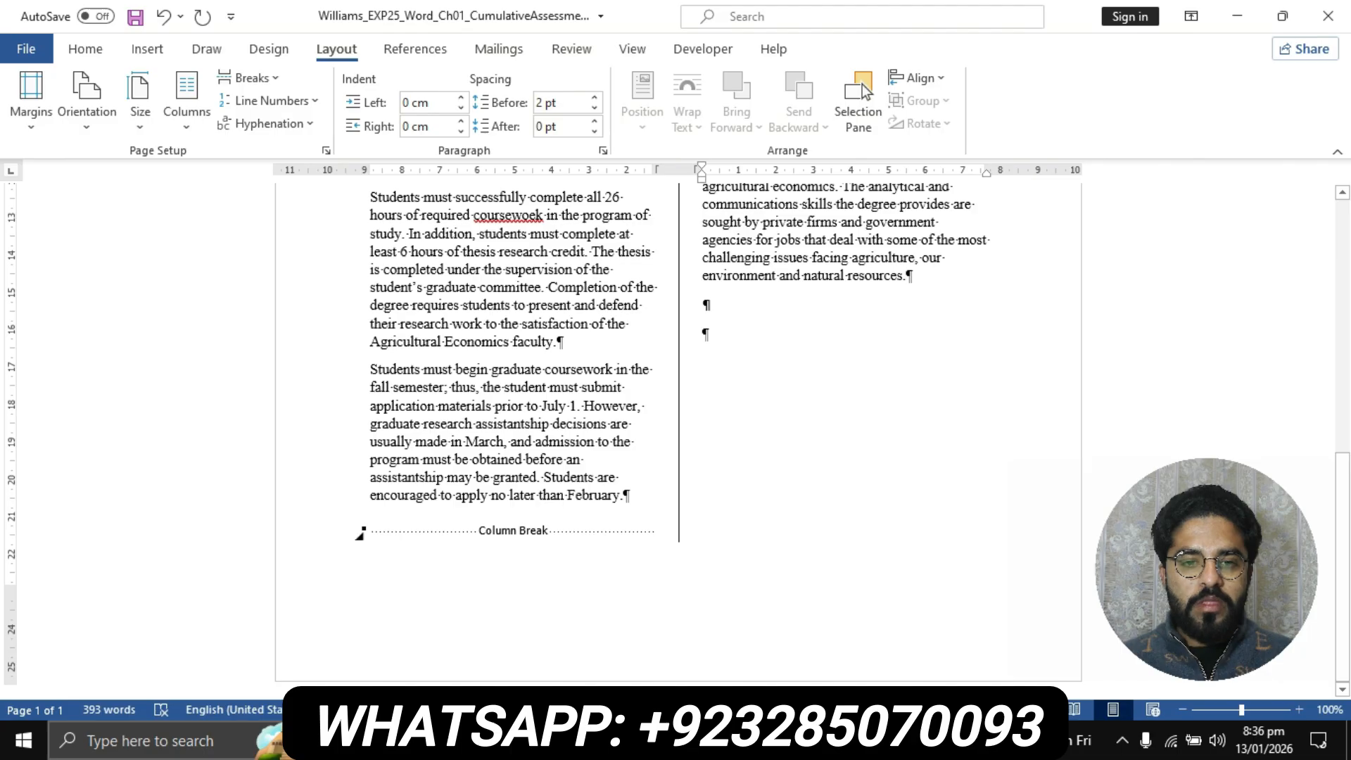
scroll(679, 433, "up", 8)
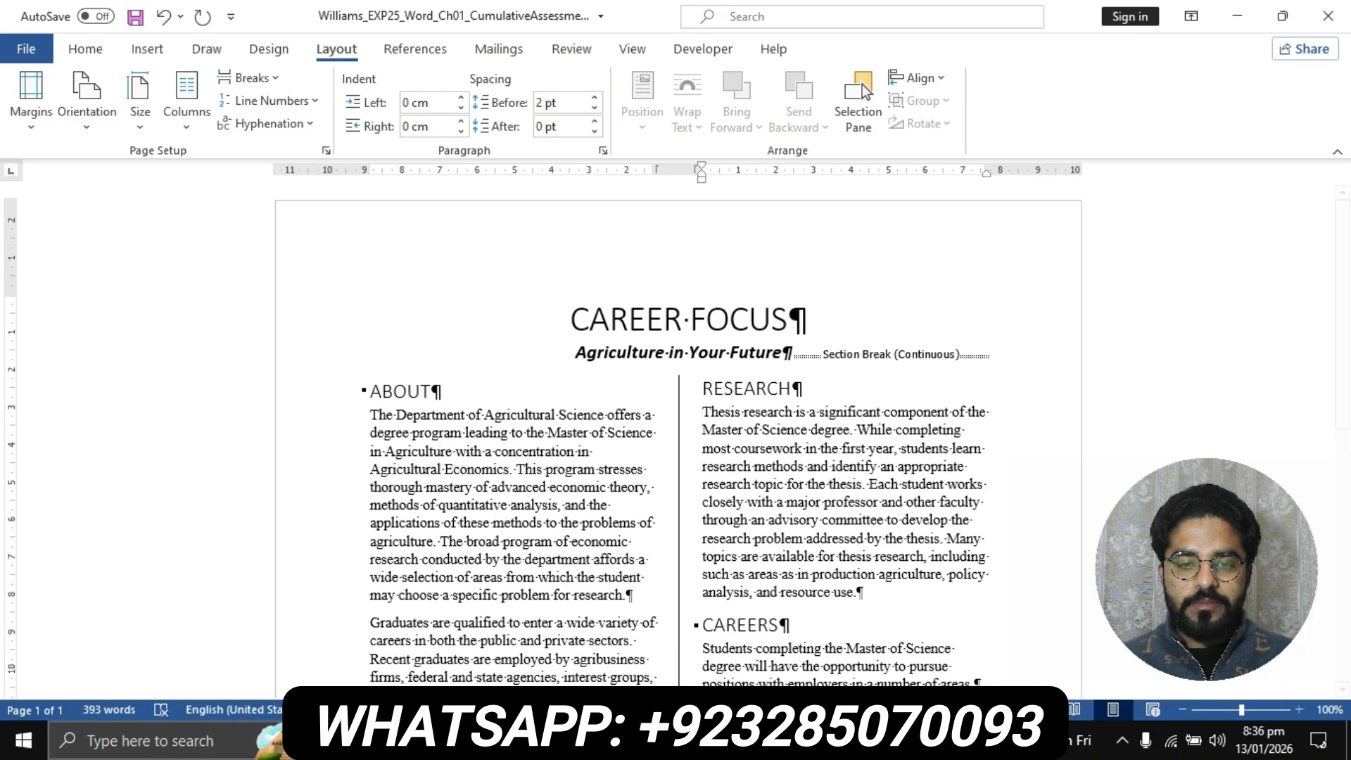
Switch to the instructions document and remove the yellow highlight from the title and the Project Description section
left_click(600, 741)
left_click(706, 637)
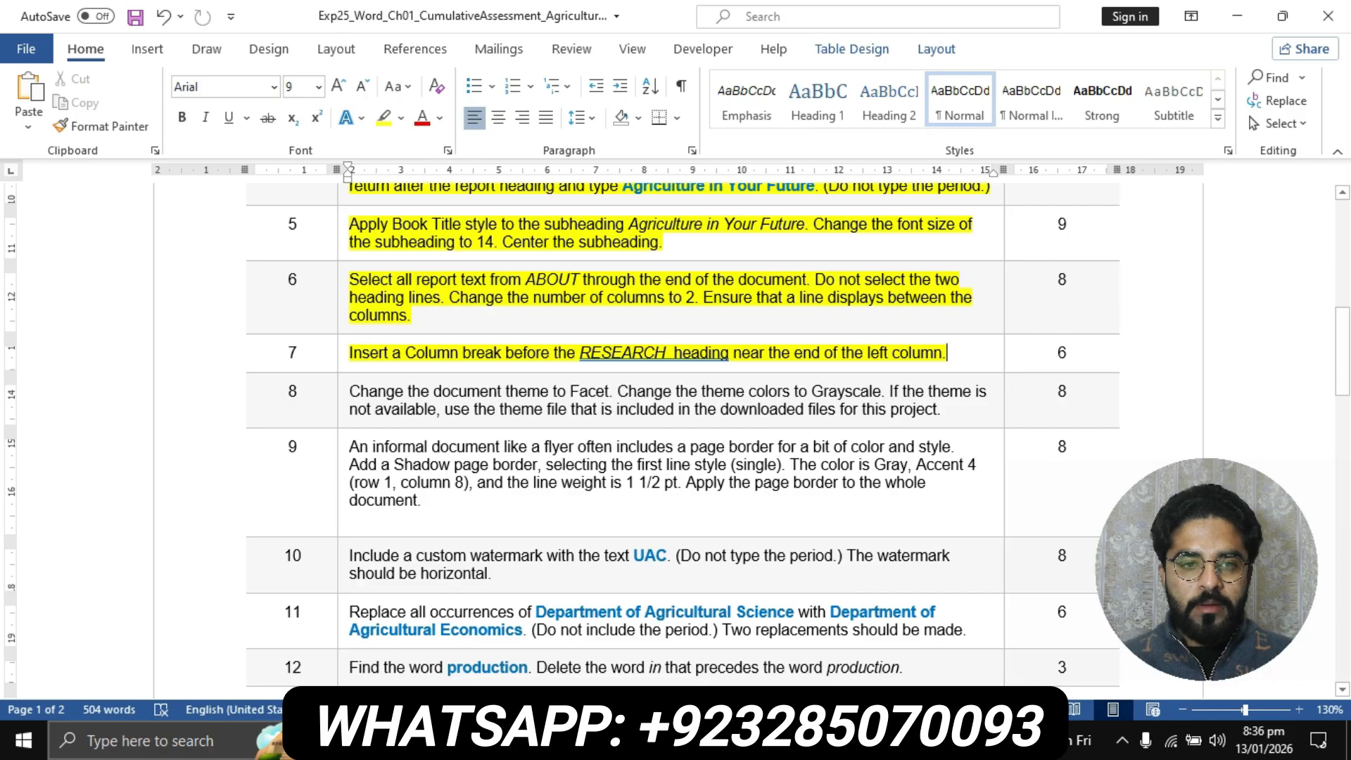
scroll(678, 437, "down", 7)
scroll(678, 436, "up", 4)
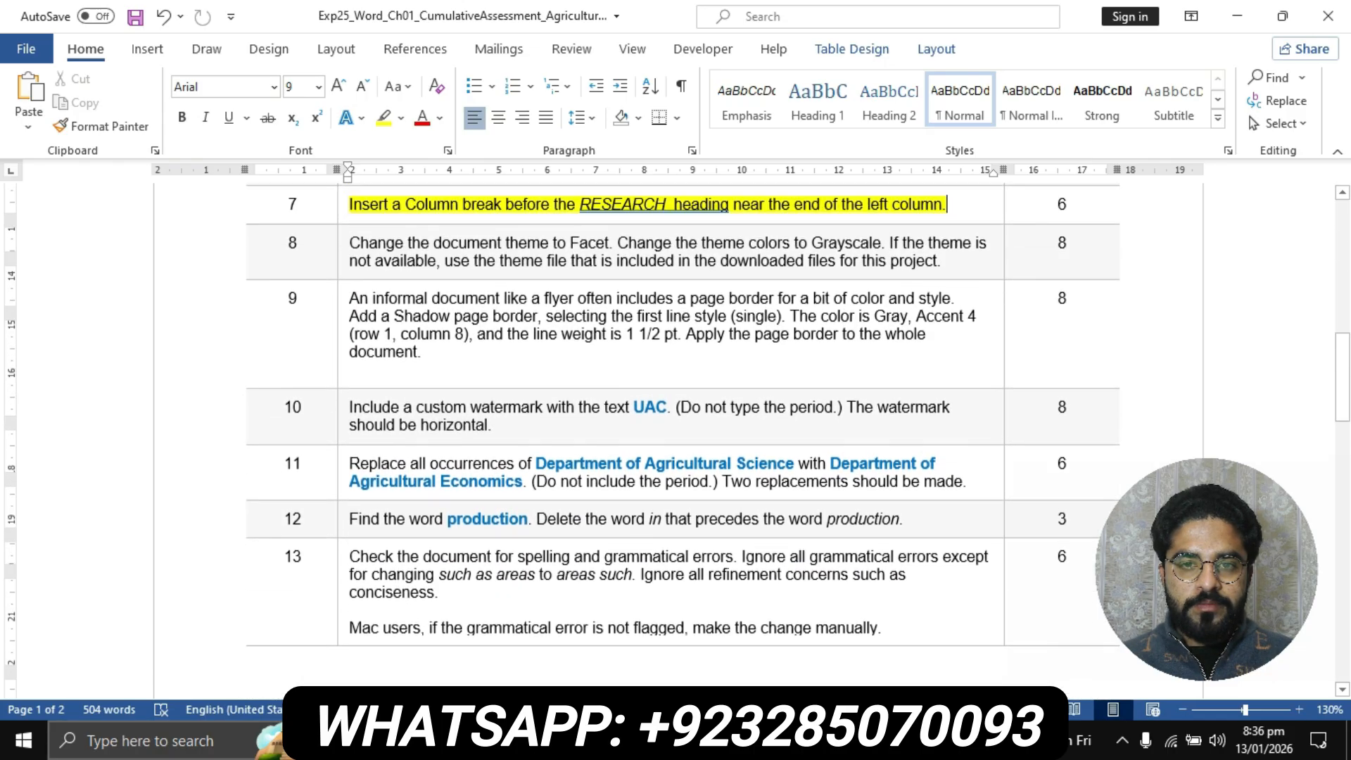
scroll(679, 436, "up", 6)
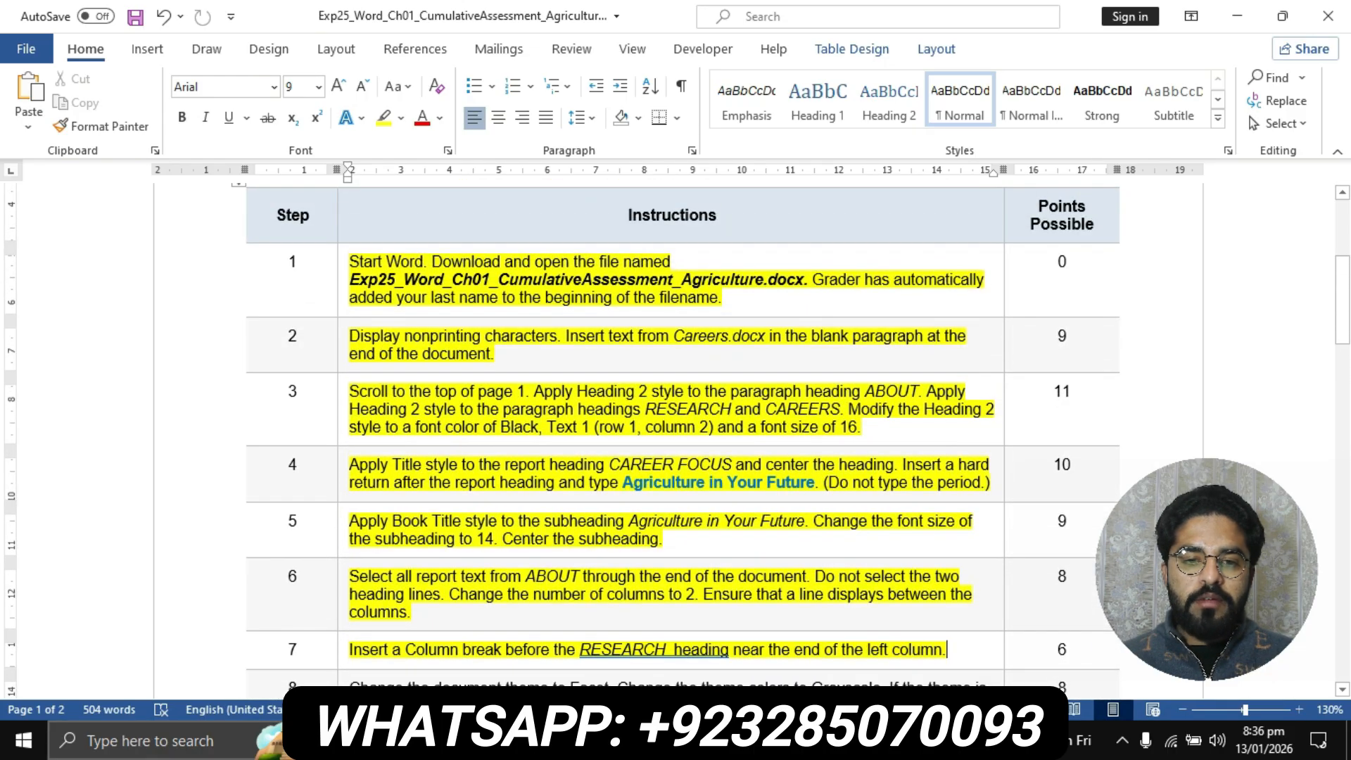
scroll(679, 436, "up", 3)
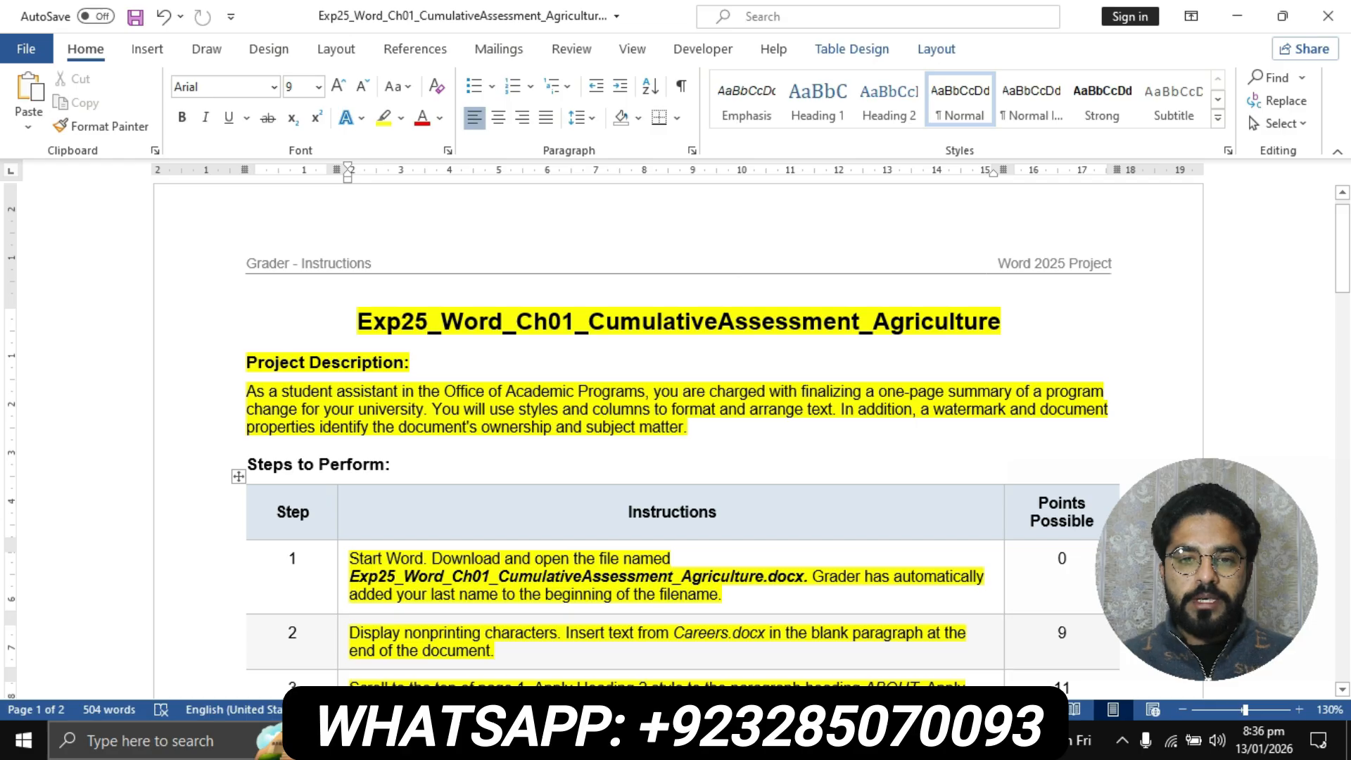
left_click_drag(357, 321, 693, 427)
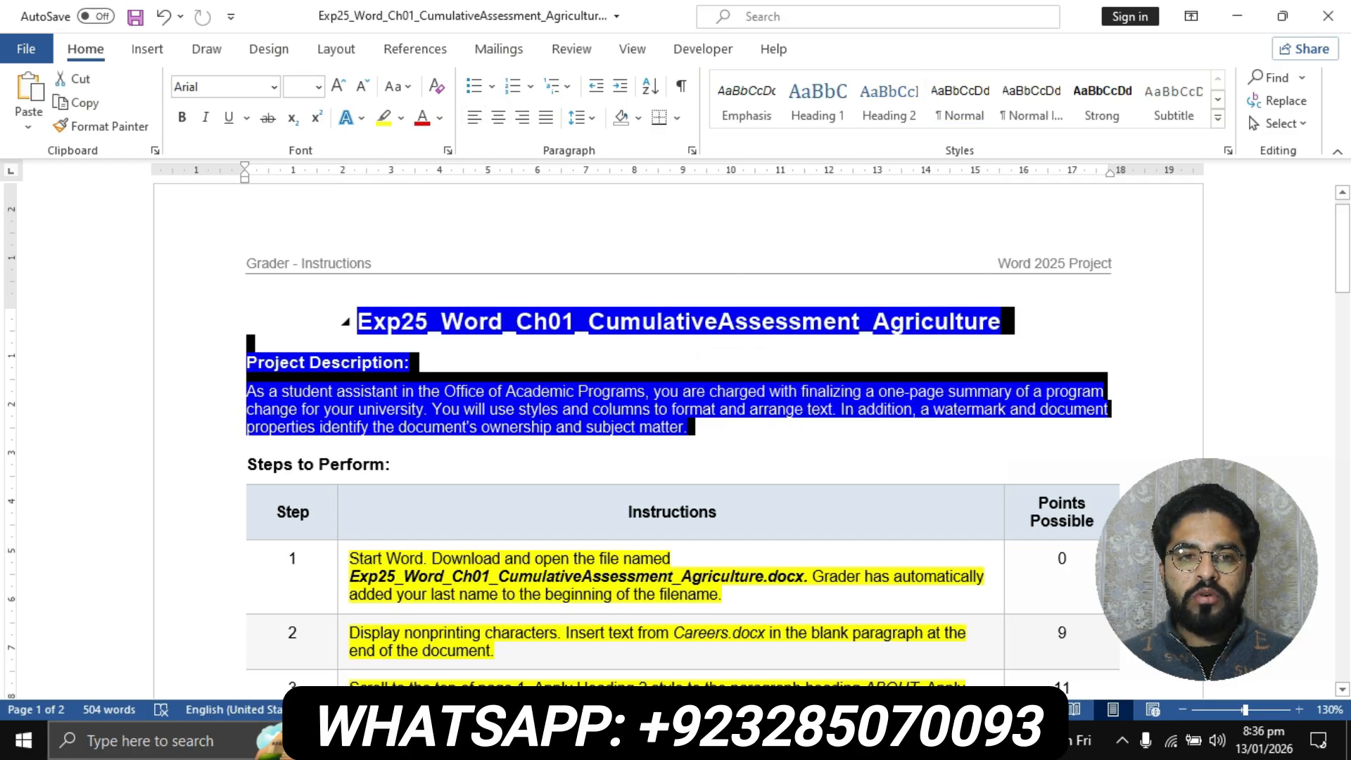
left_click(383, 117)
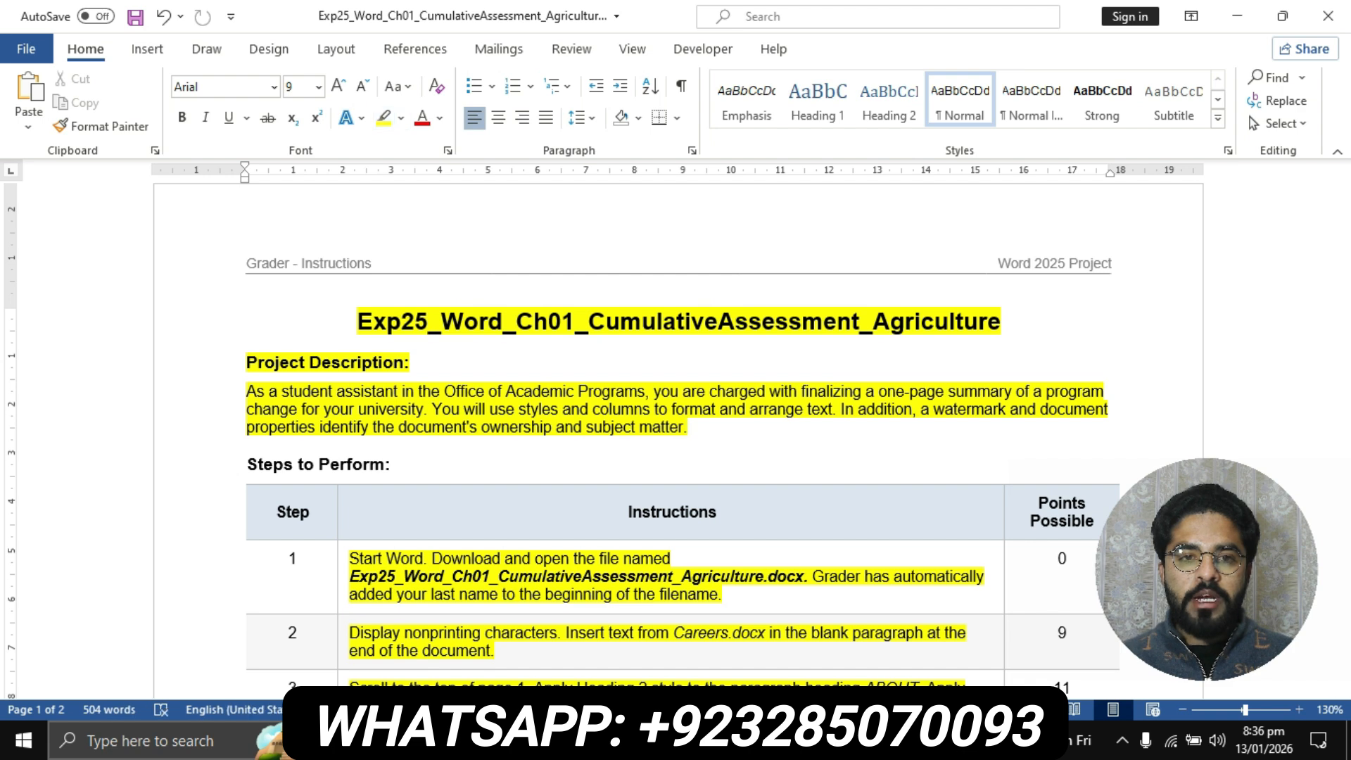
left_click_drag(357, 321, 695, 428)
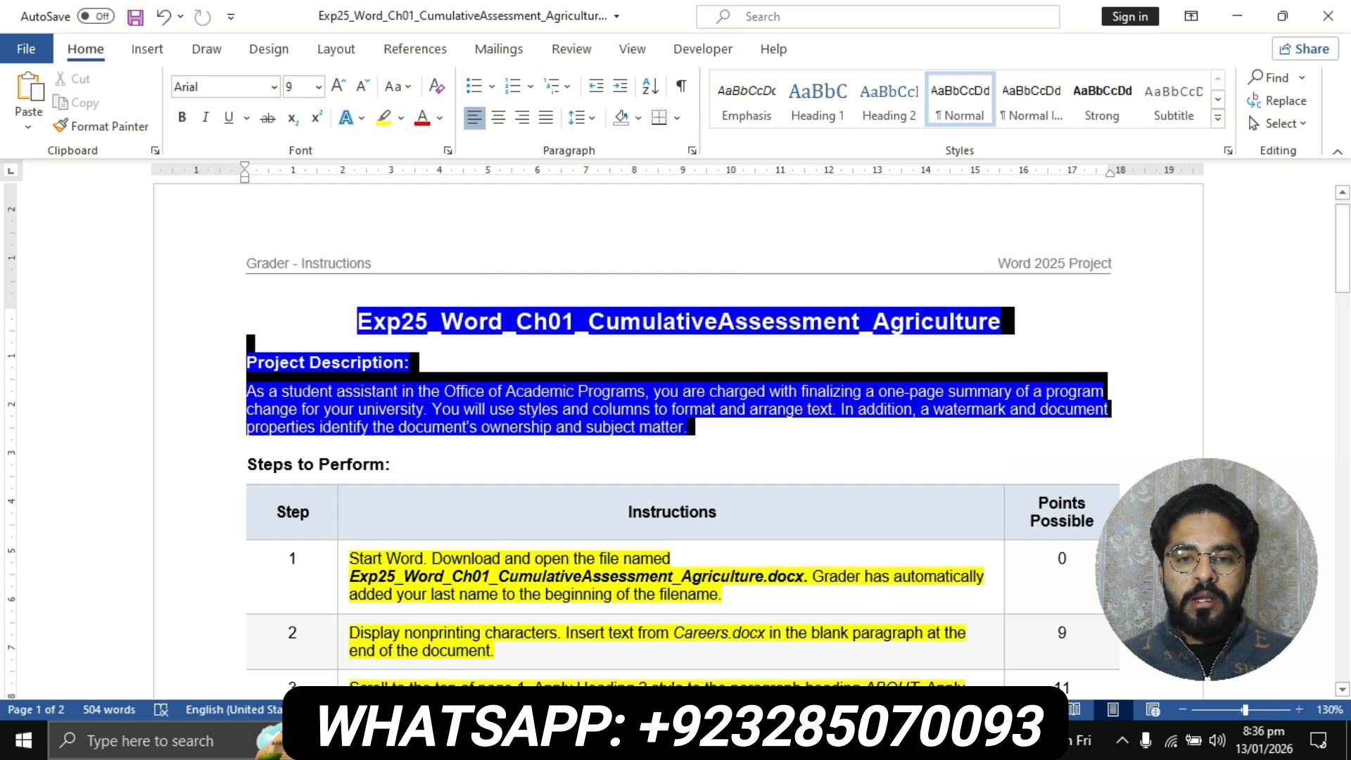
left_click(384, 117)
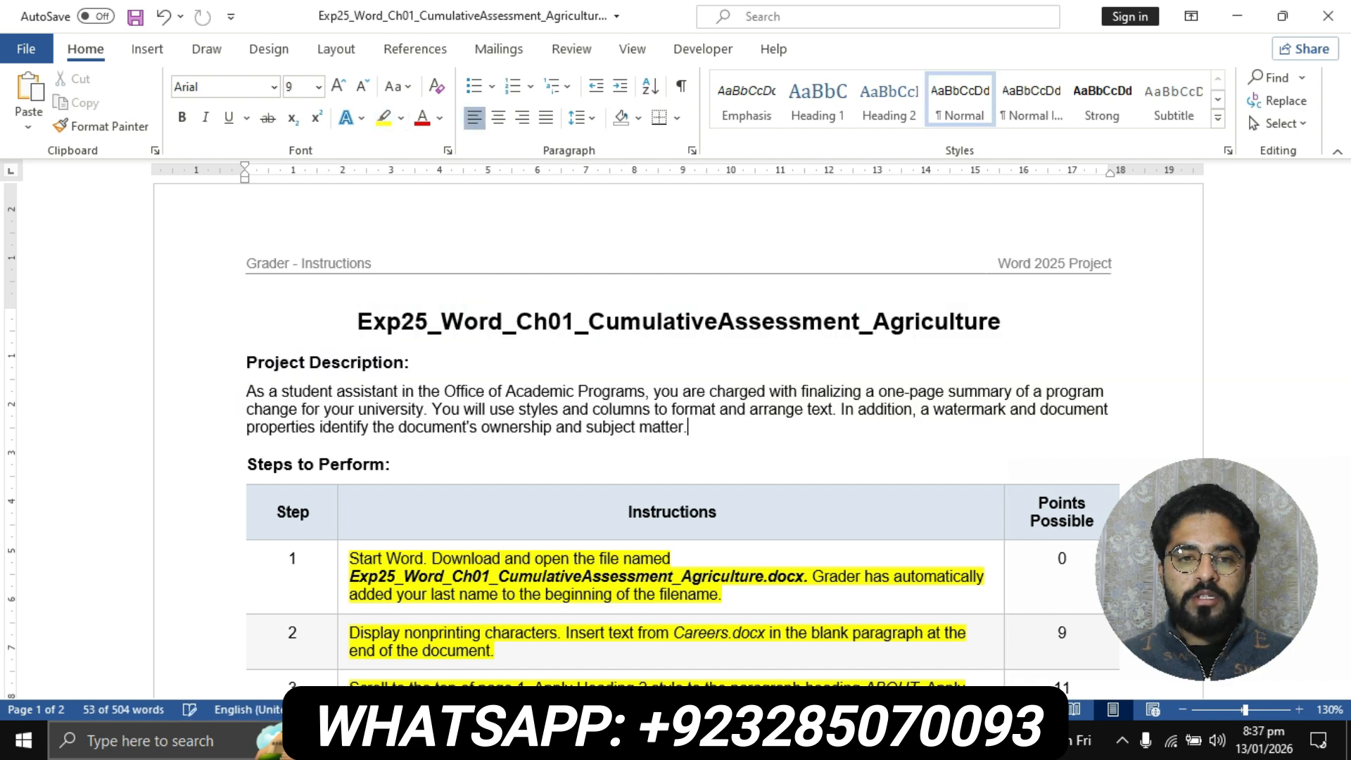